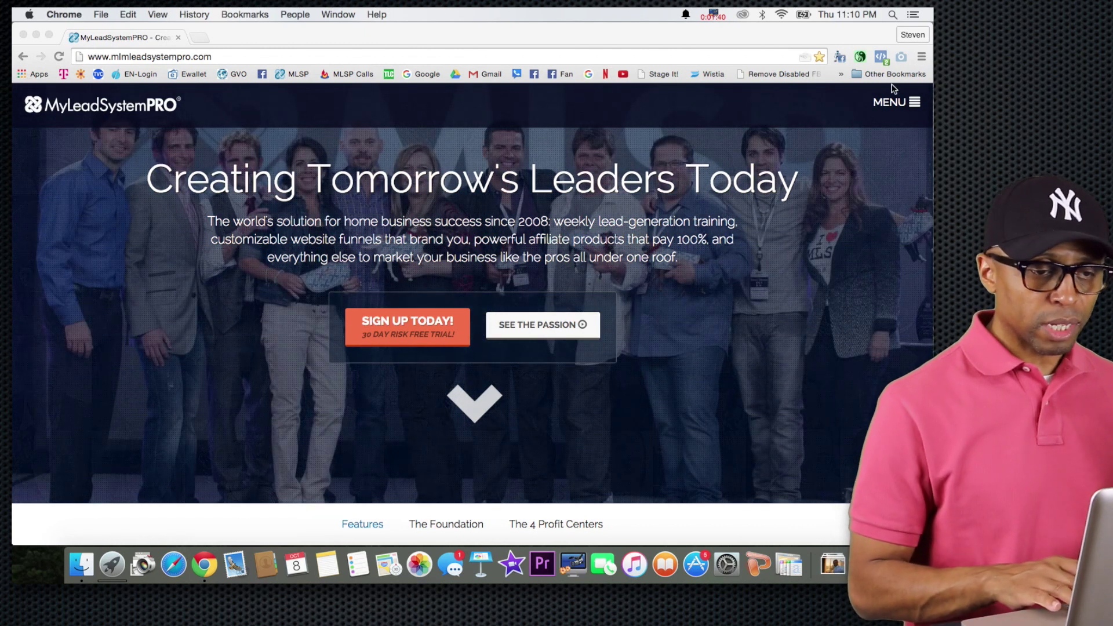
Log in through Member Login to the MyLeadSystemPRO member dashboard and expand My Websites.
left_click(900, 105)
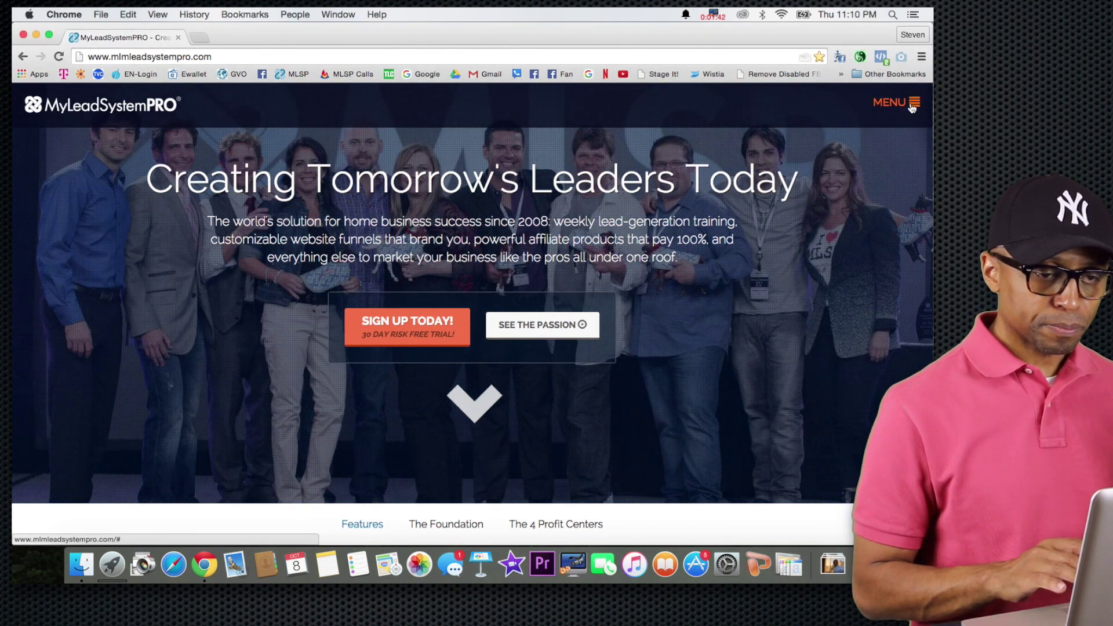
left_click(900, 106)
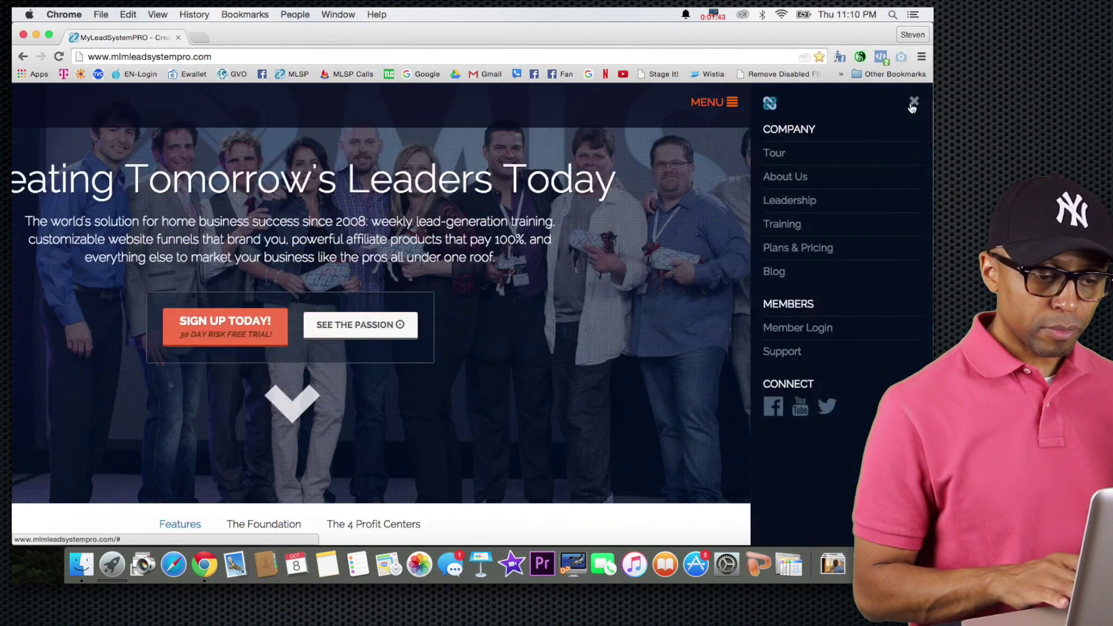
left_click(805, 330)
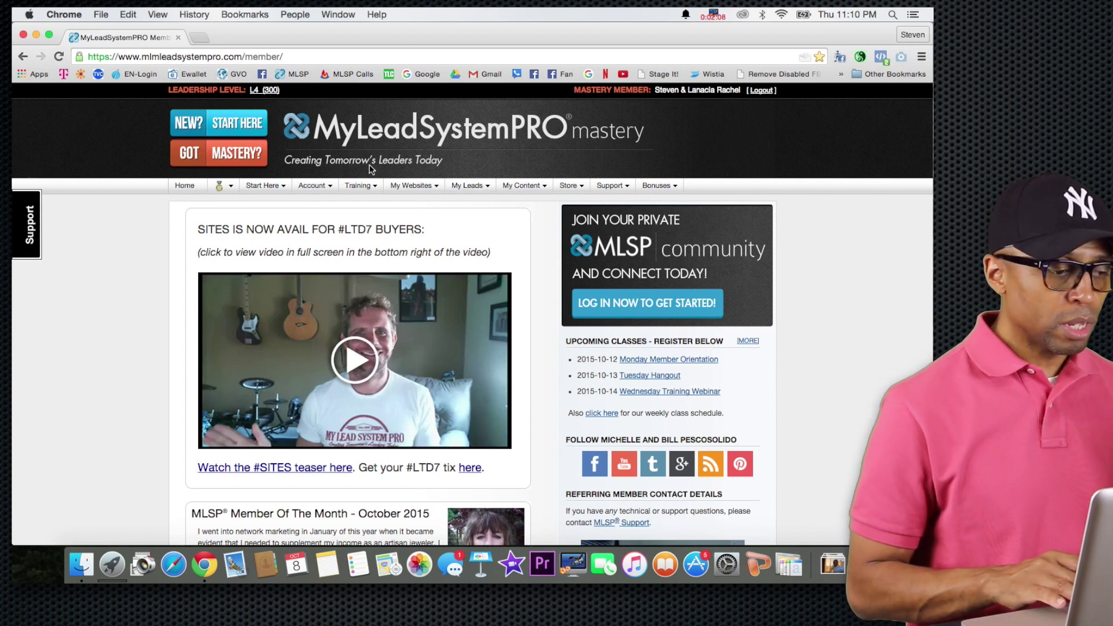
left_click(394, 187)
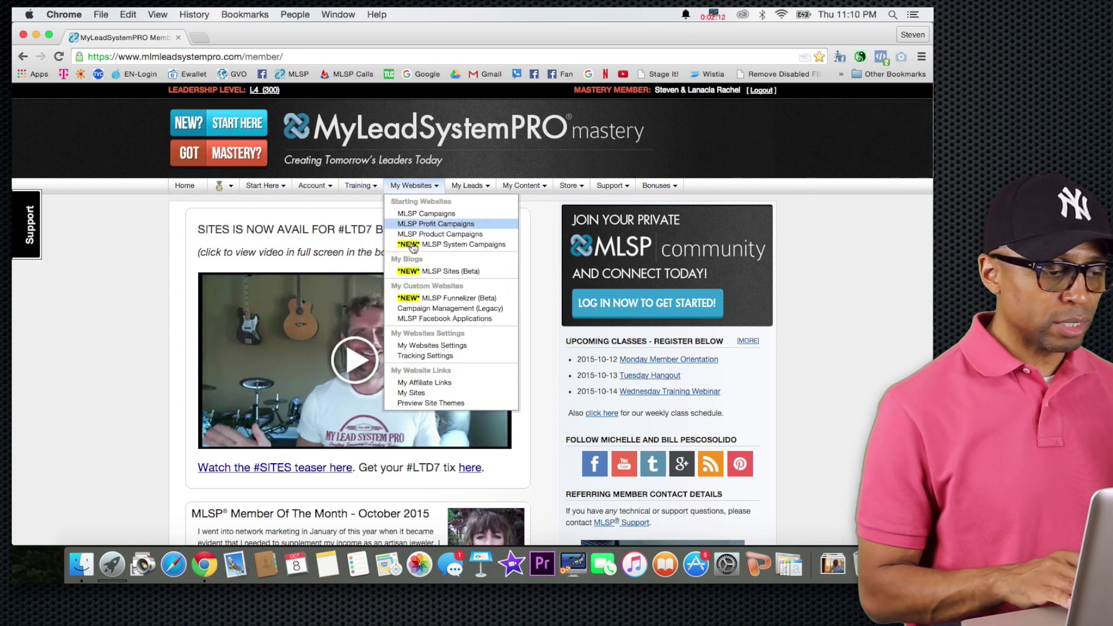
Open MLSP Funnelizer (Beta) from My Websites and launch Funnelizer to its My Funnels dashboard.
left_click(438, 299)
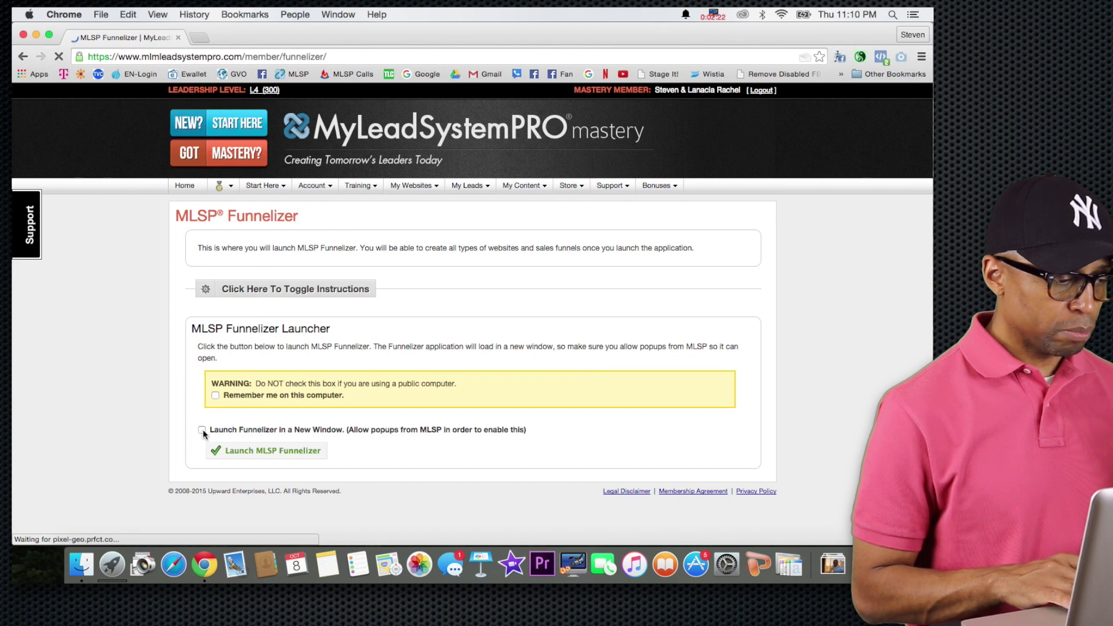
left_click(240, 451)
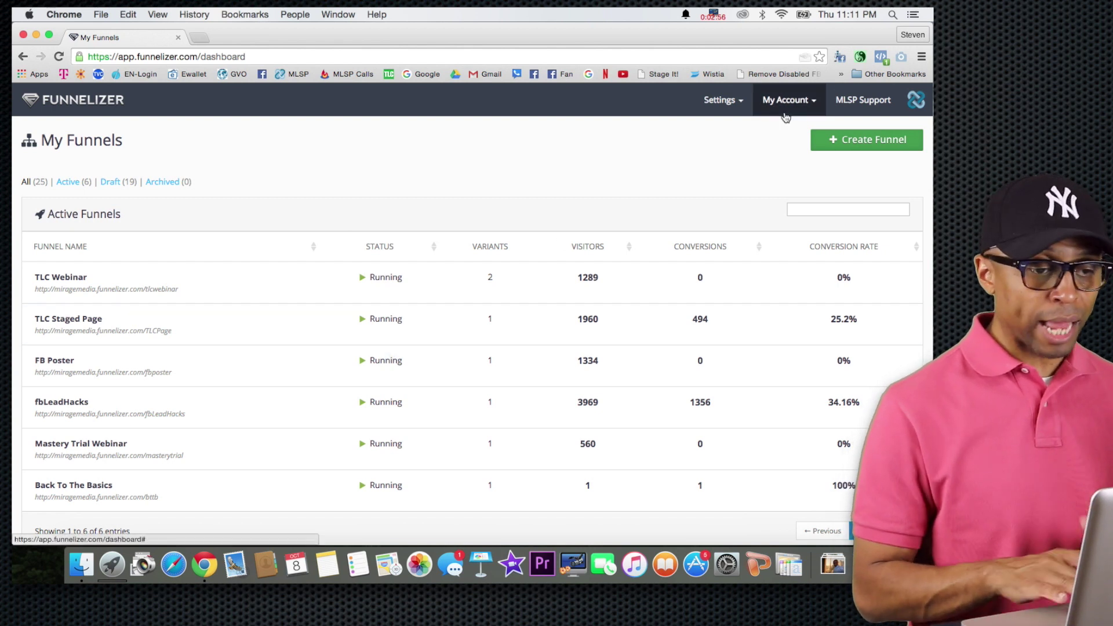
Add a new funnel named 'MLSP Leads Funnel' with the URL slug 'mlspfunnel'.
left_click(860, 145)
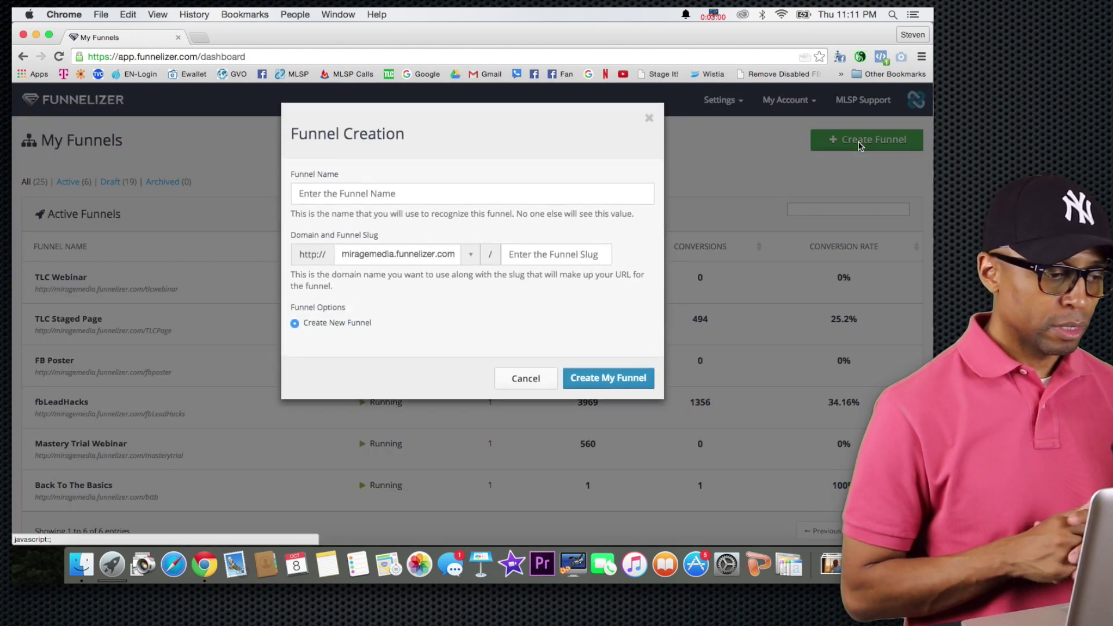
left_click(471, 195)
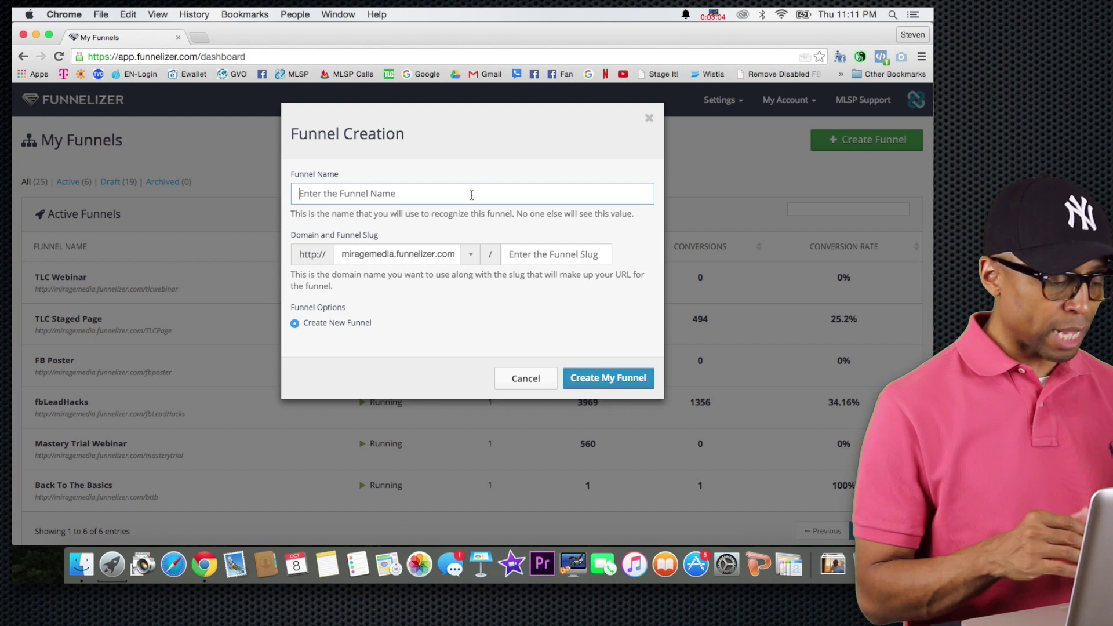
type("ML")
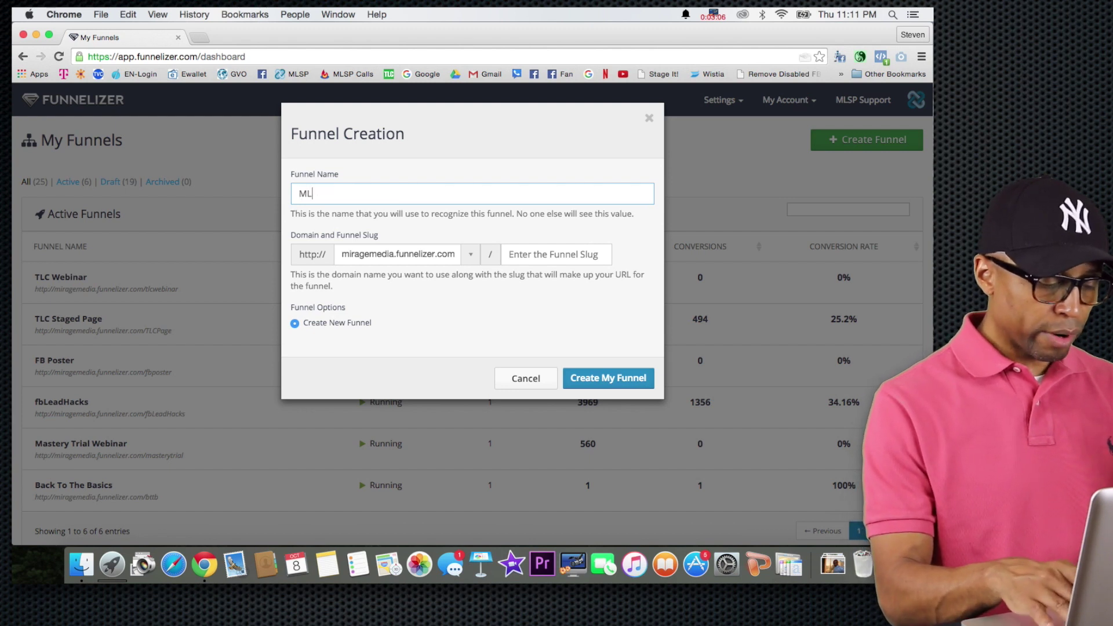
type("SP ")
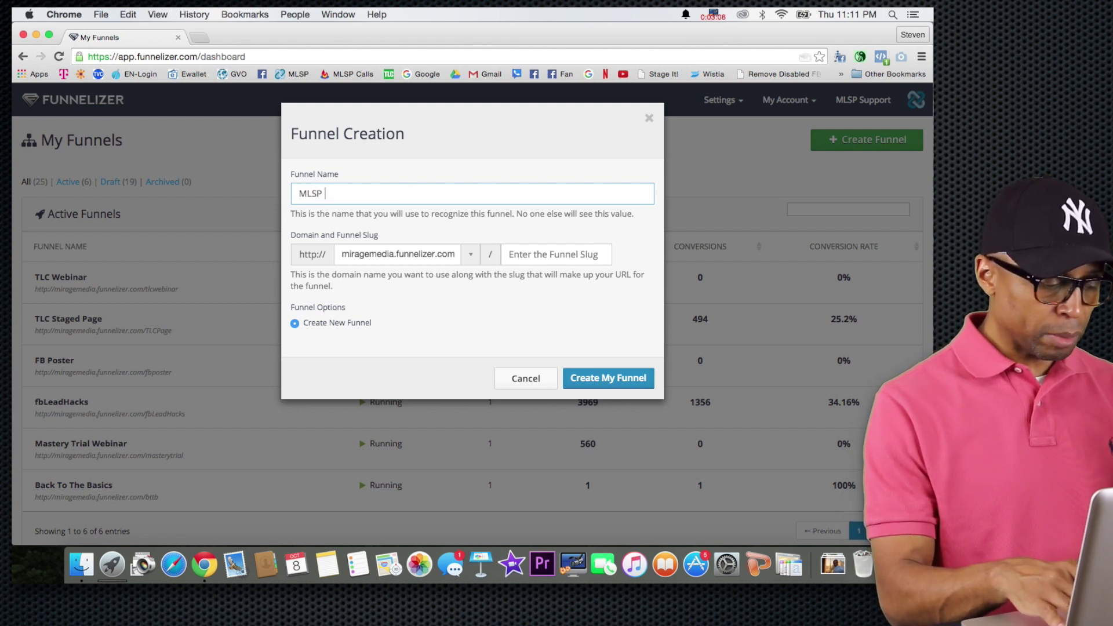
type("Leads ")
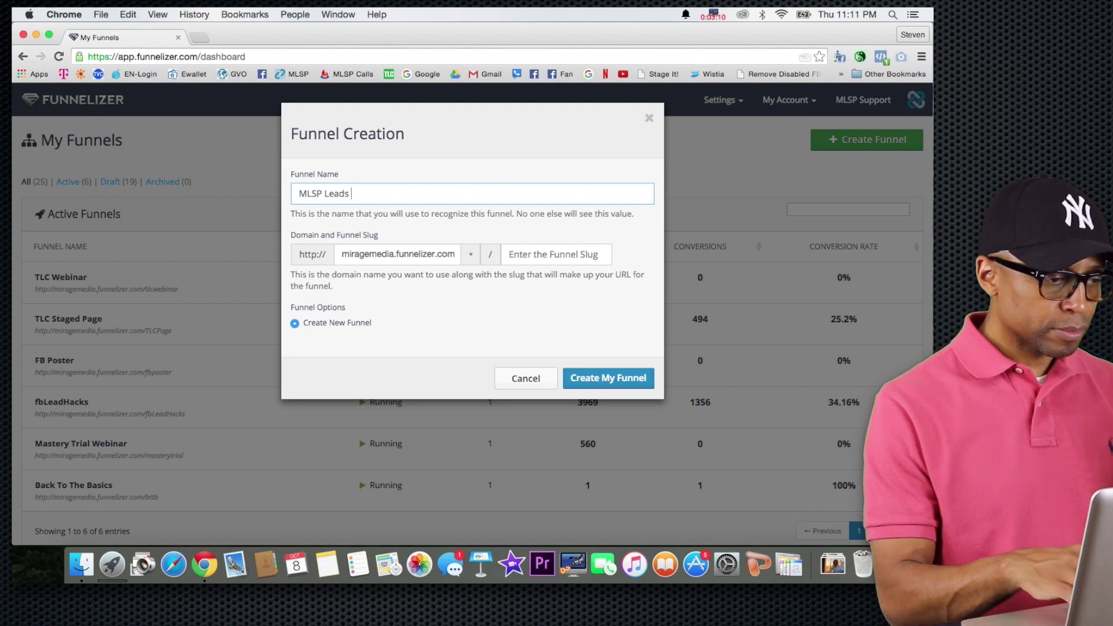
type("Funnel")
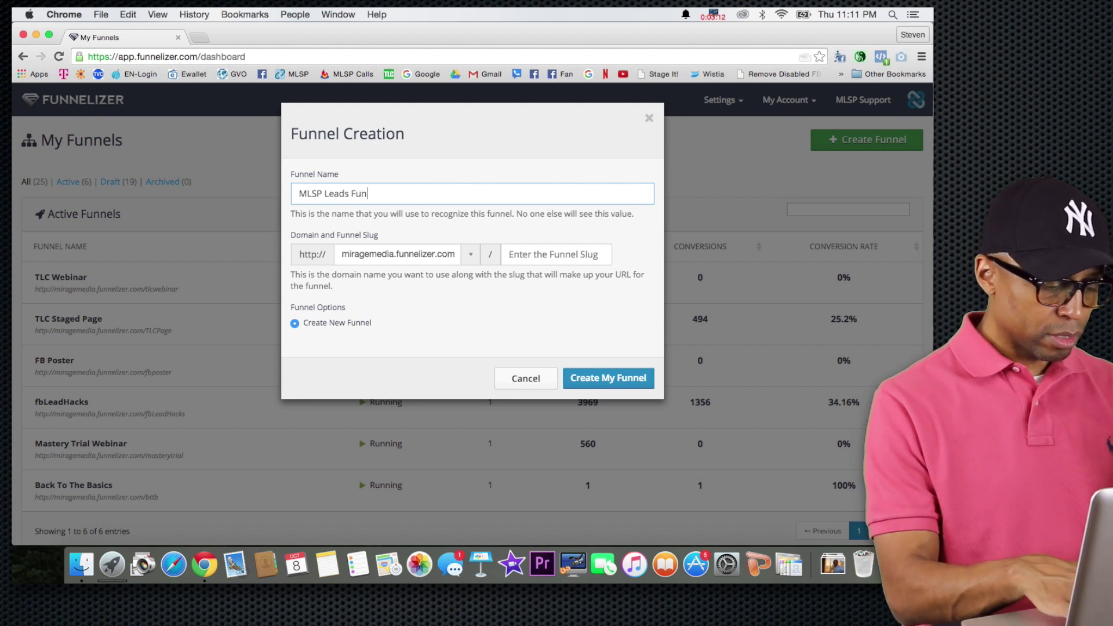
left_click(527, 259)
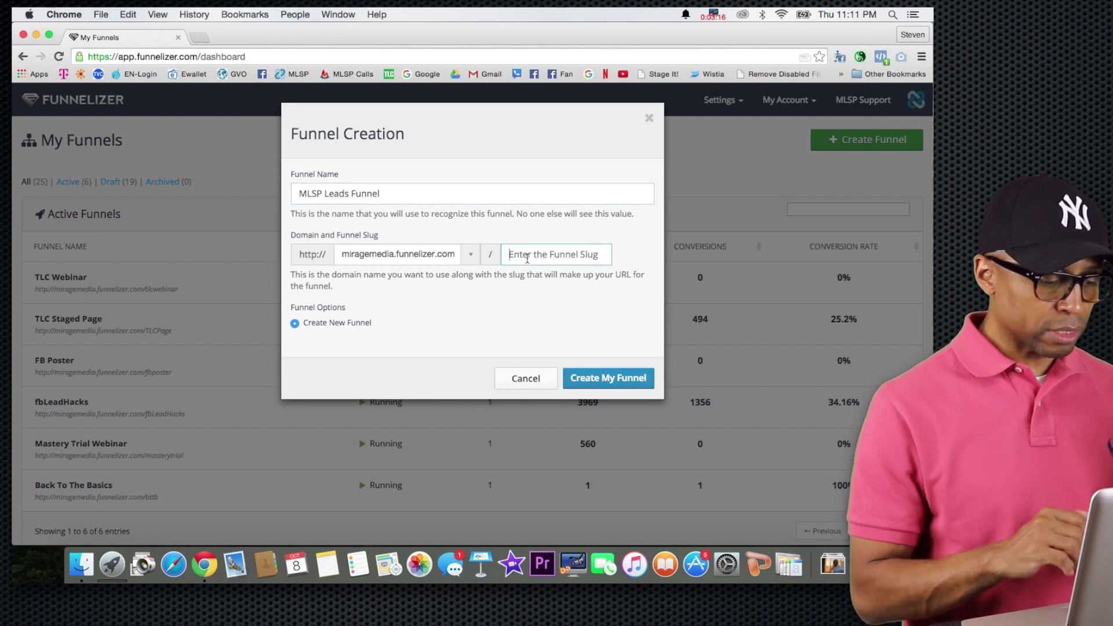
type("mlsp")
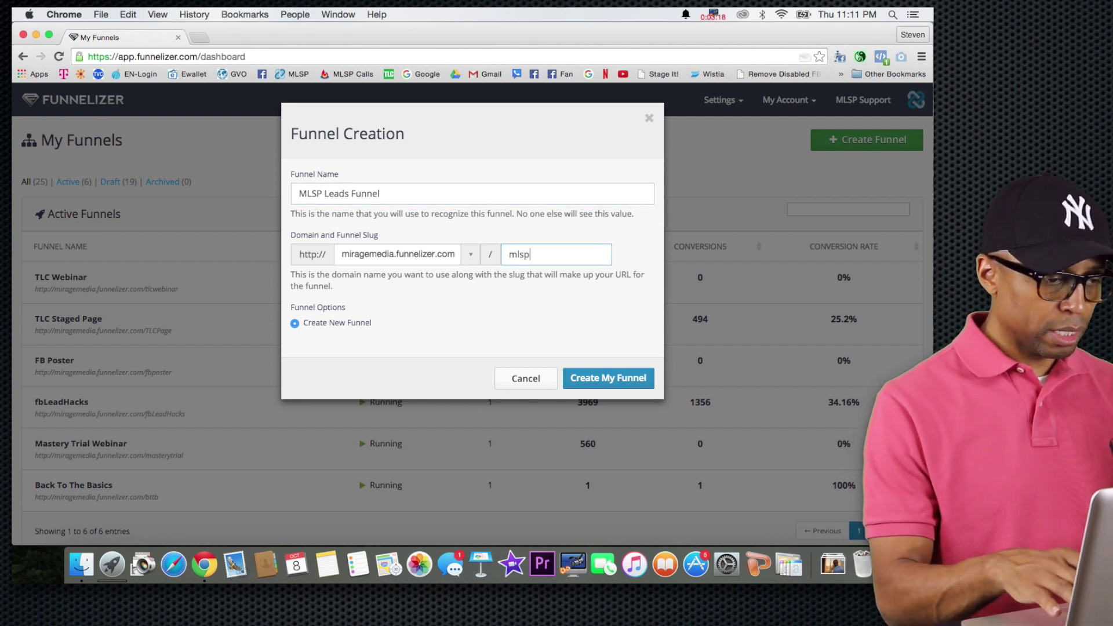
type("funnel")
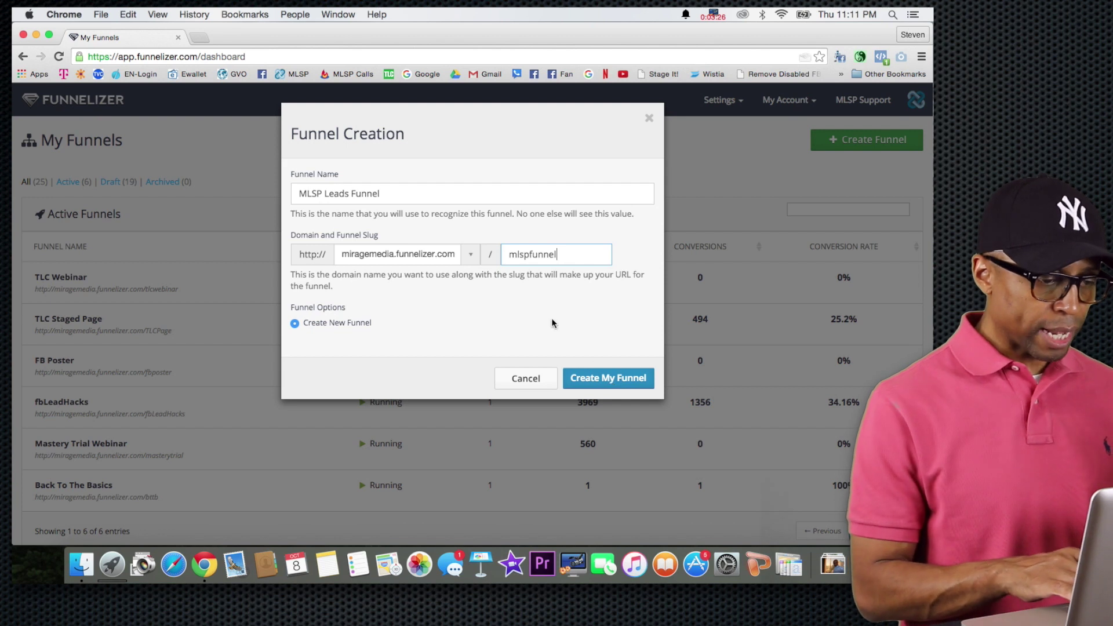
left_click(599, 379)
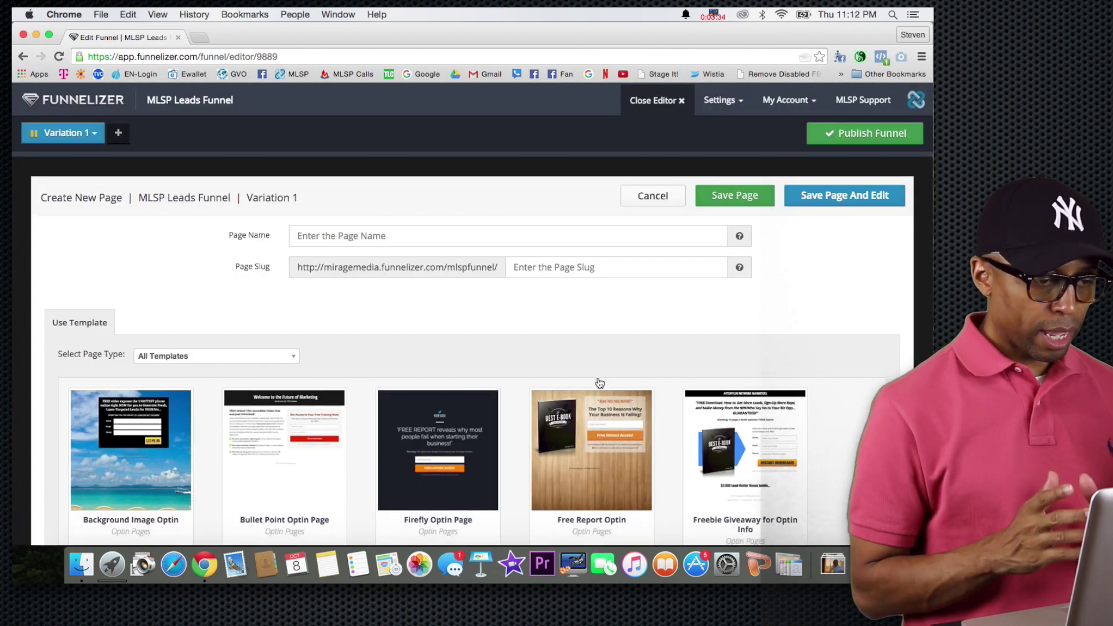
Preview the Simple Optin with Background Image template, then close the preview.
scroll(514, 407, "down", 5)
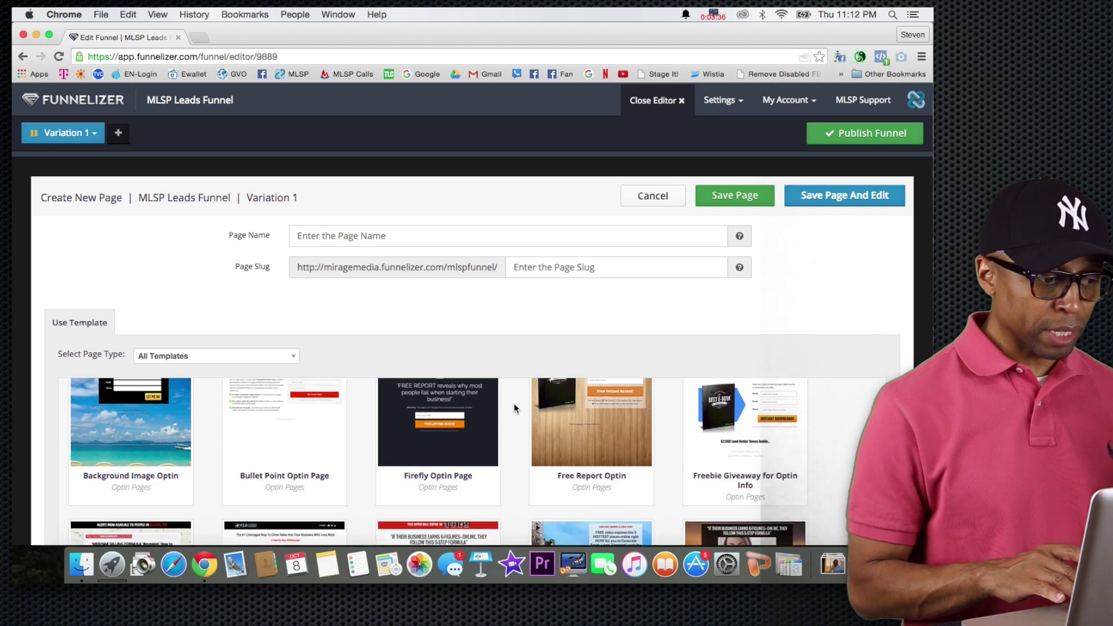
scroll(514, 407, "down", 1)
mouse_move(607, 438)
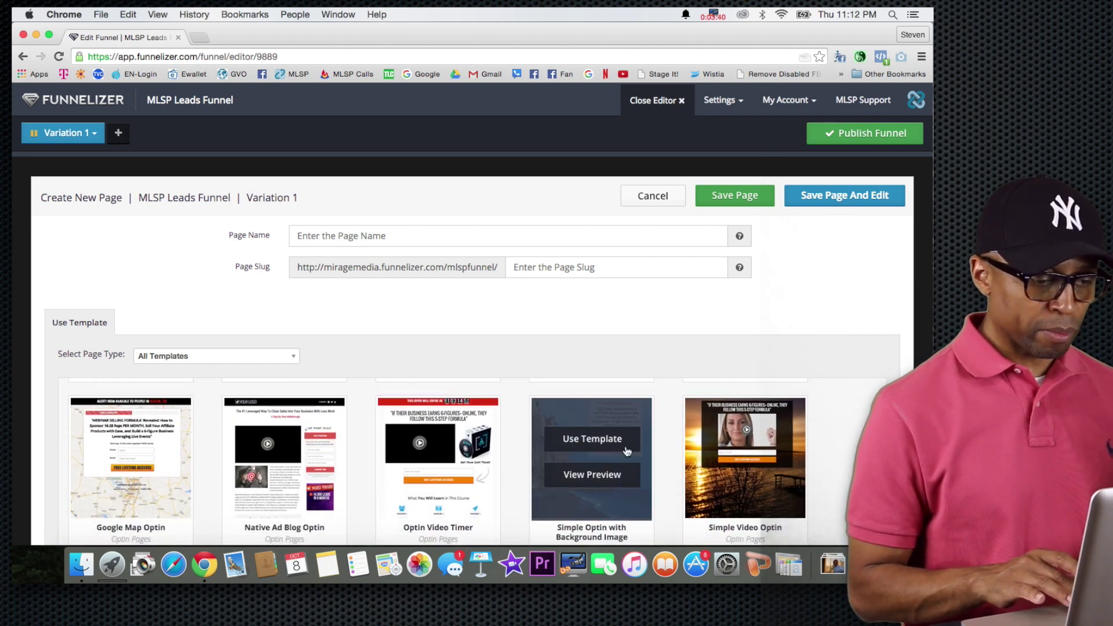
left_click(592, 475)
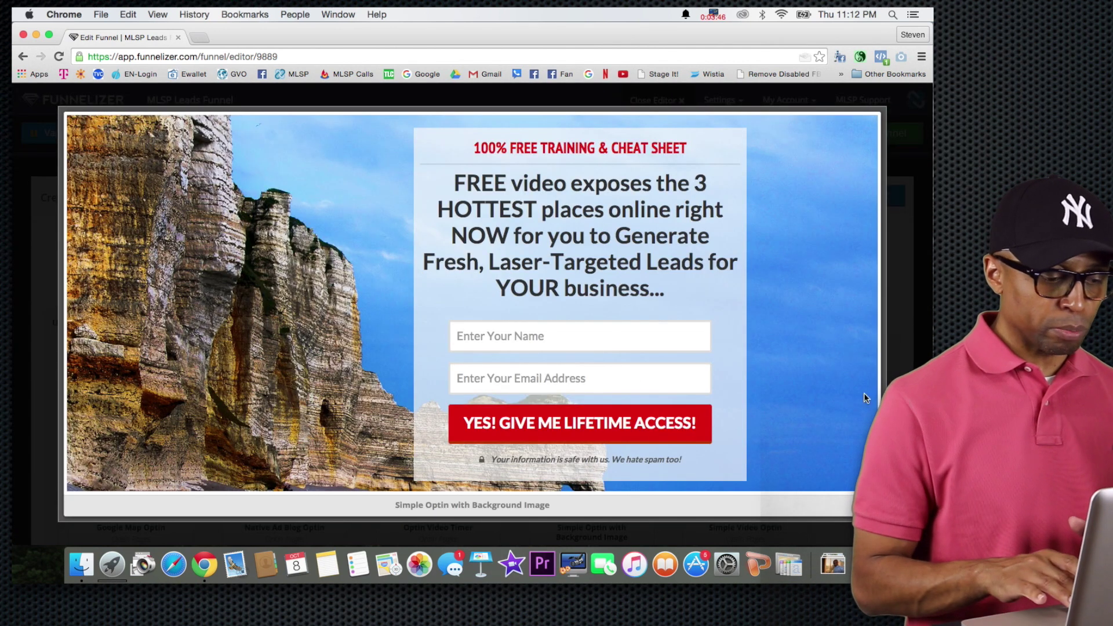
left_click(869, 505)
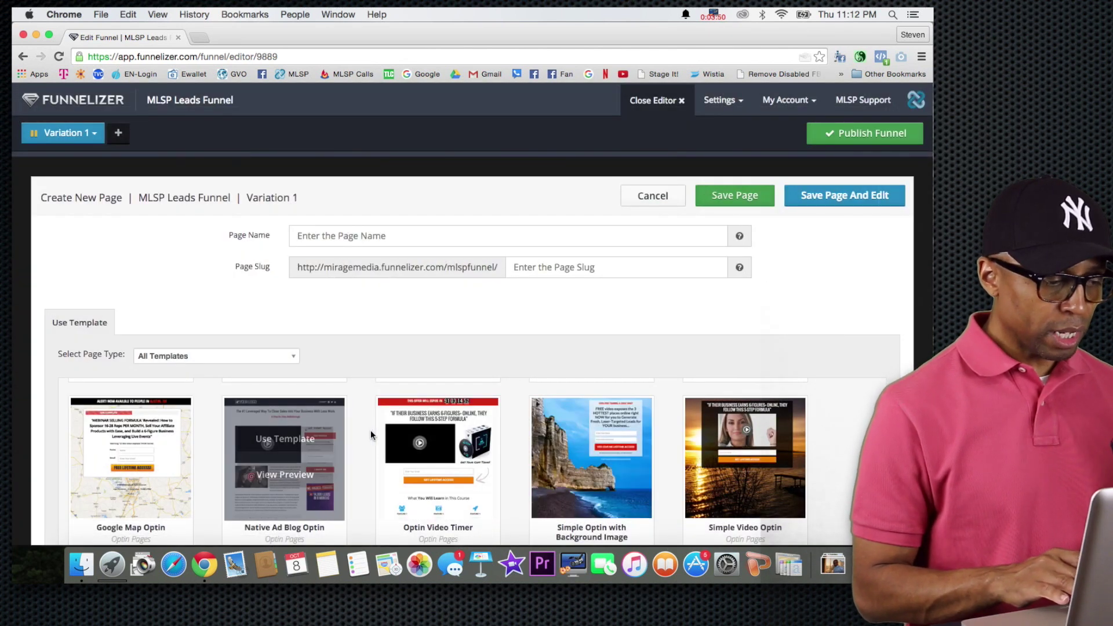
Browse the template grid and preview the Background Image Optin template, then close it.
scroll(364, 430, "up", 1)
scroll(364, 430, "down", 10)
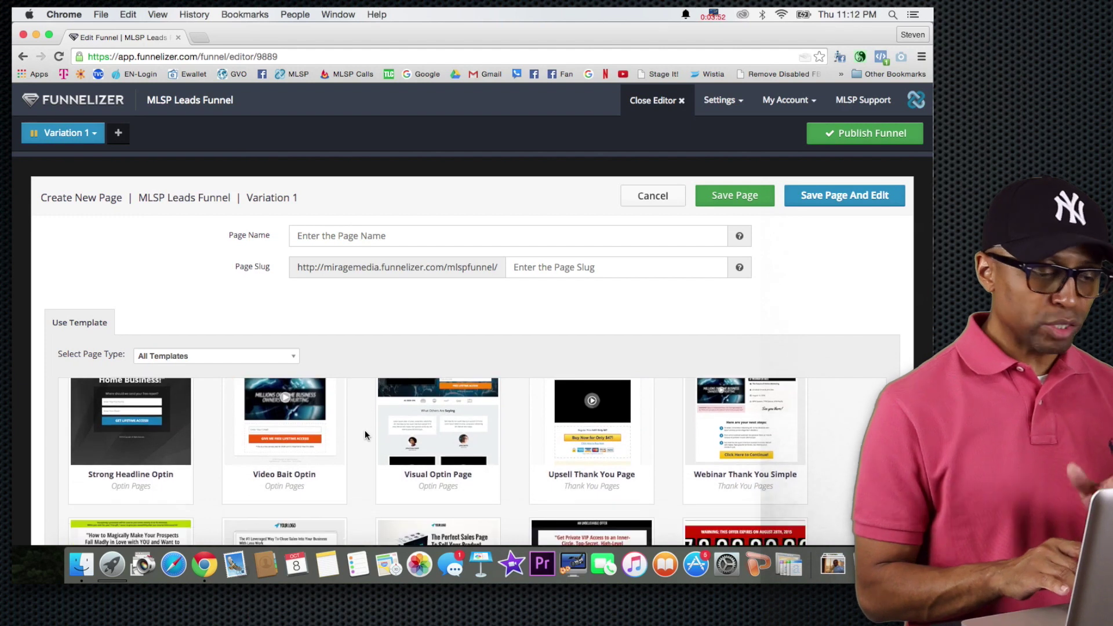
scroll(364, 430, "down", 5)
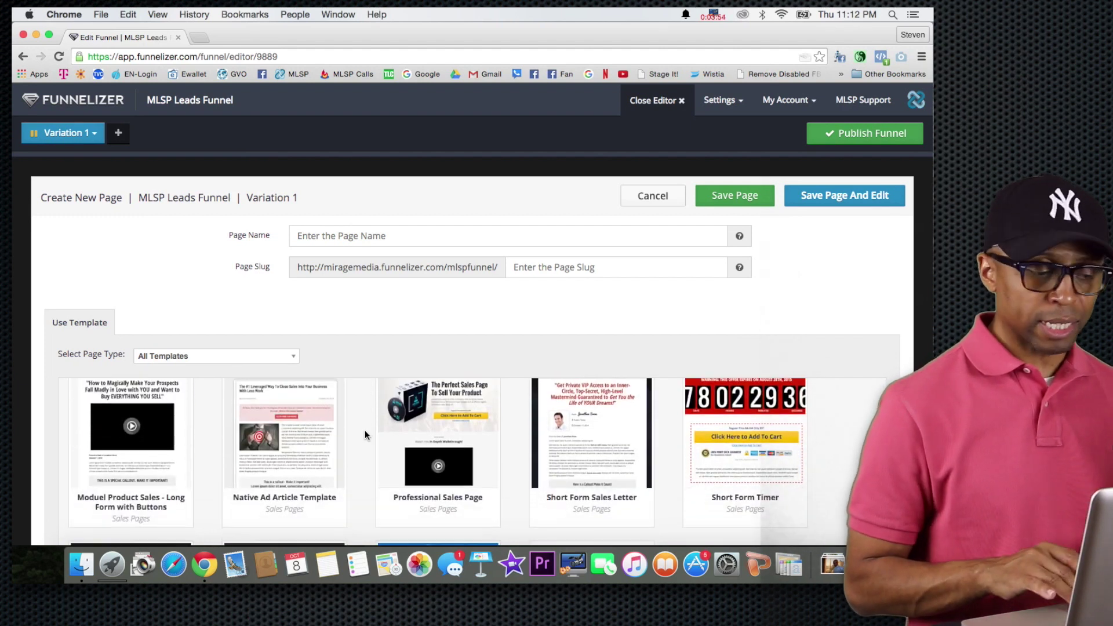
scroll(364, 433, "down", 1)
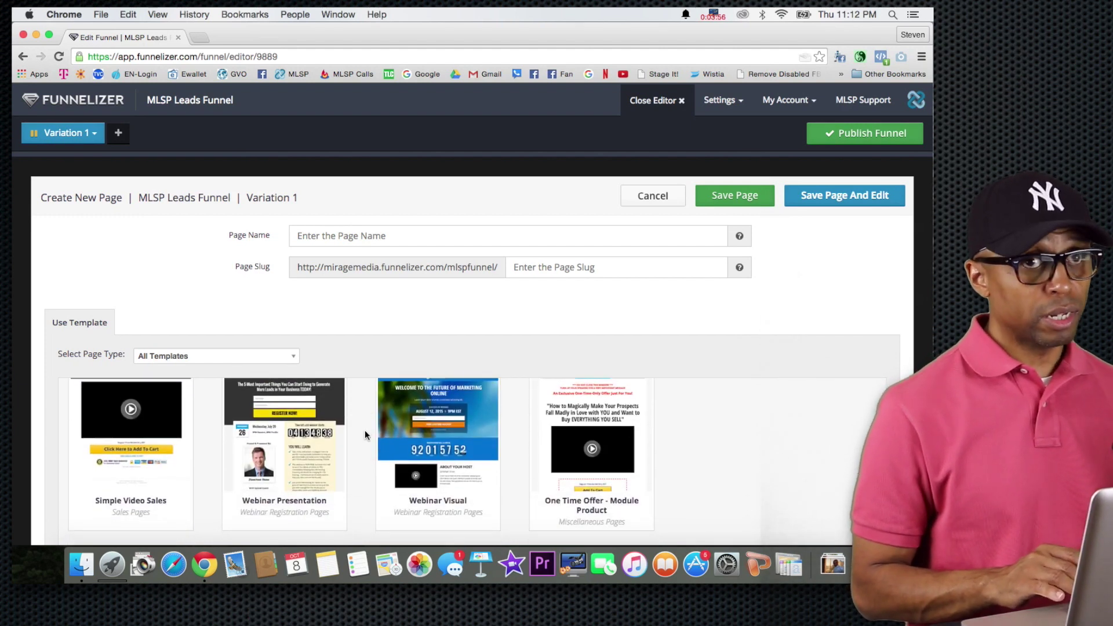
scroll(364, 430, "down", 2)
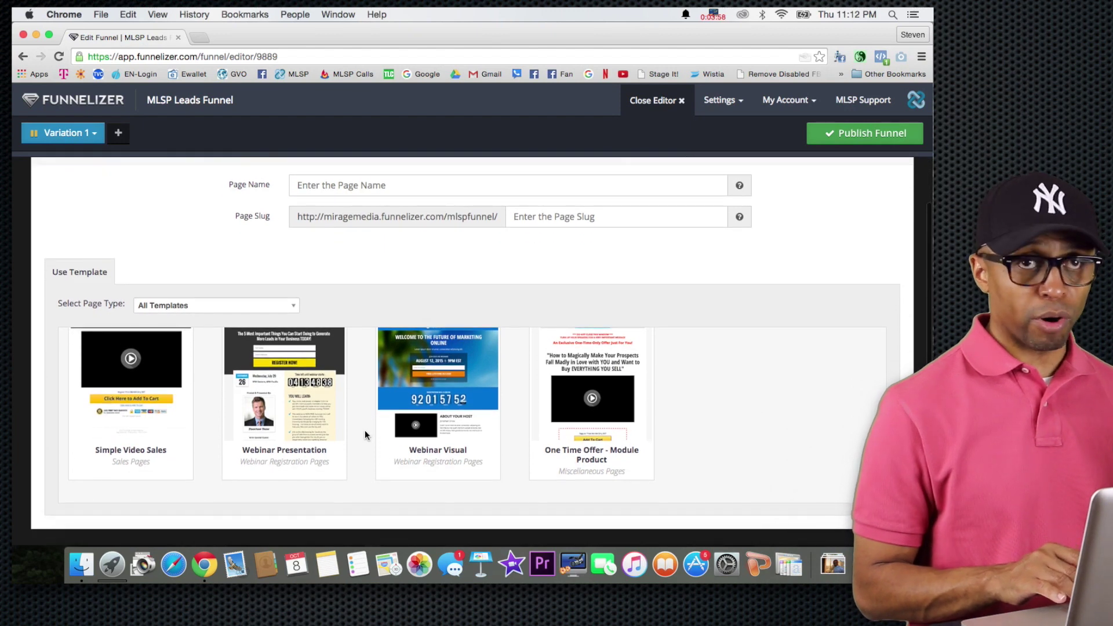
scroll(364, 430, "up", 10)
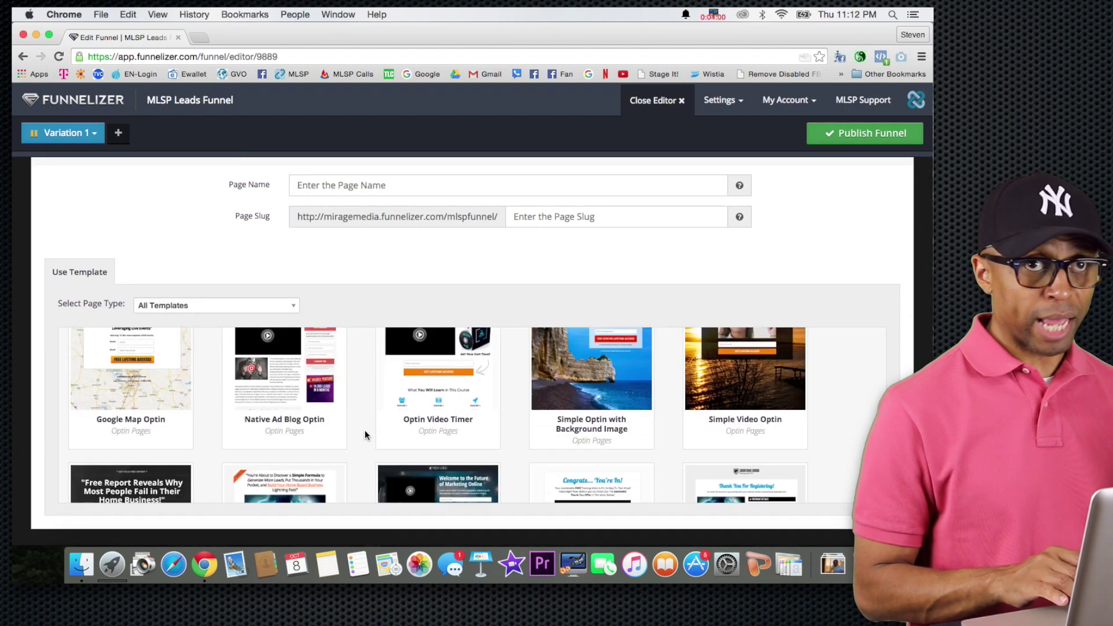
scroll(364, 430, "up", 5)
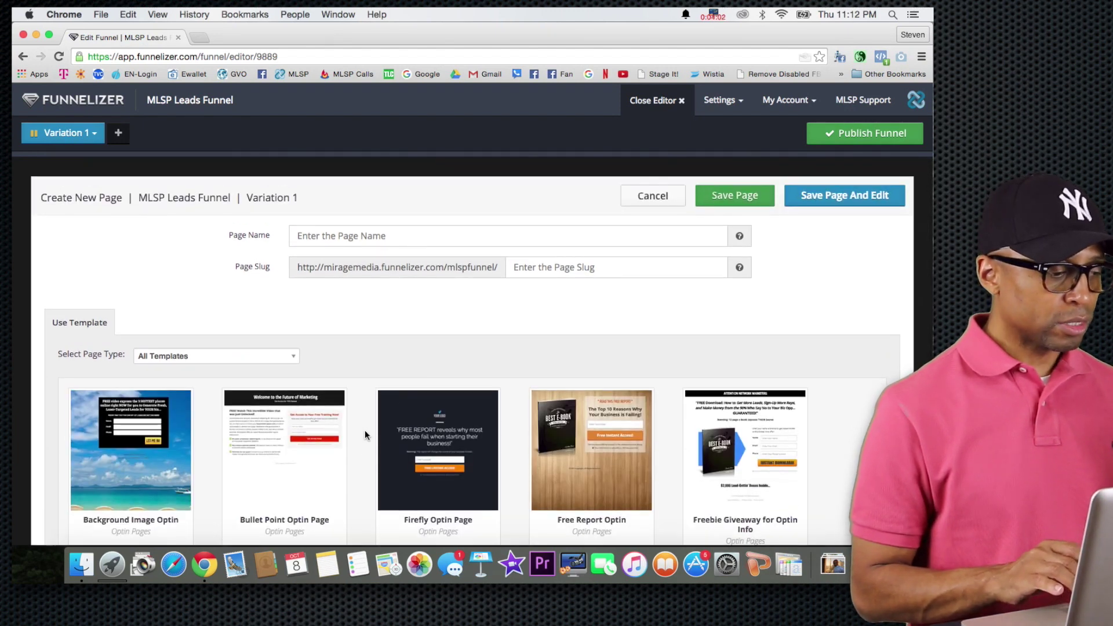
mouse_move(148, 403)
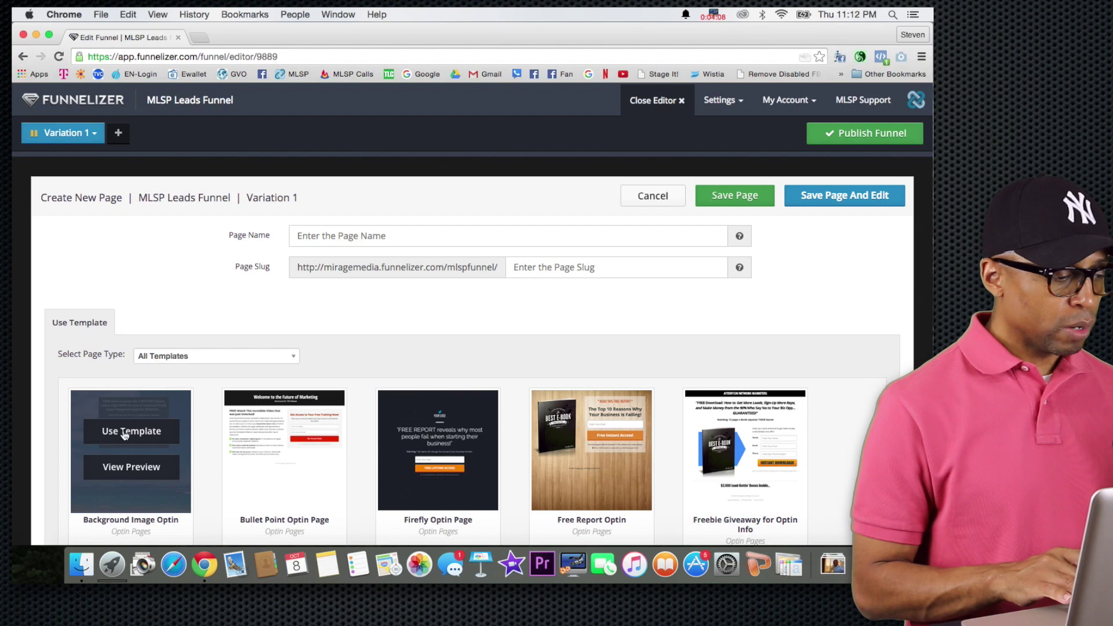
left_click(134, 468)
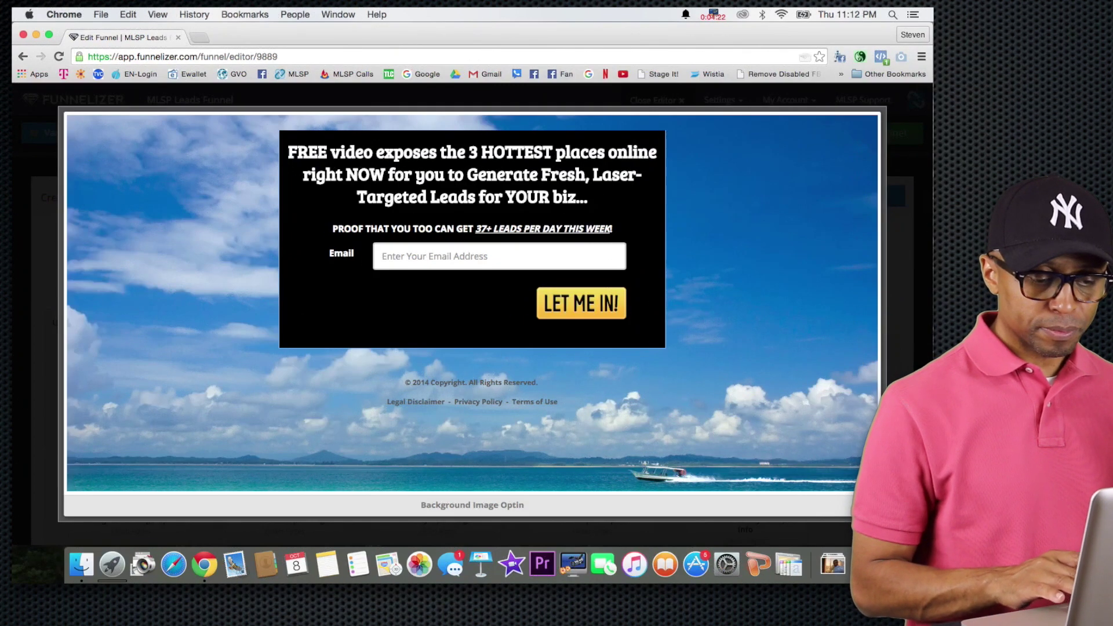
key("Escape")
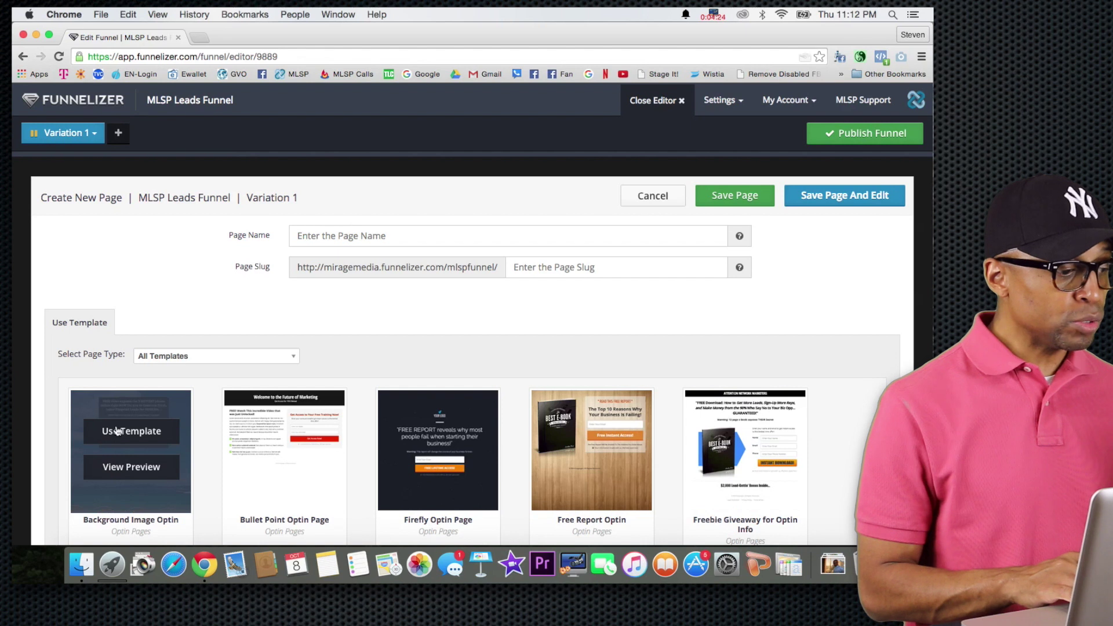
Create page 'MLSP Leads Funnel1' with slug 'mlspfunnel1' from Background Image Optin and open it for editing.
left_click(127, 430)
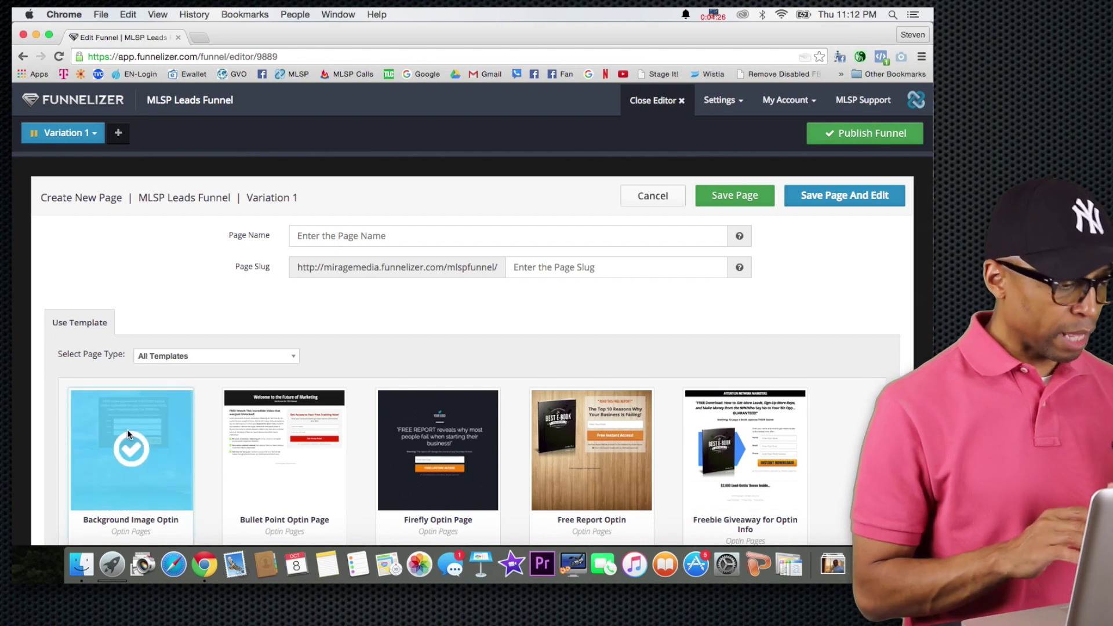
left_click(436, 239)
type("MLSP")
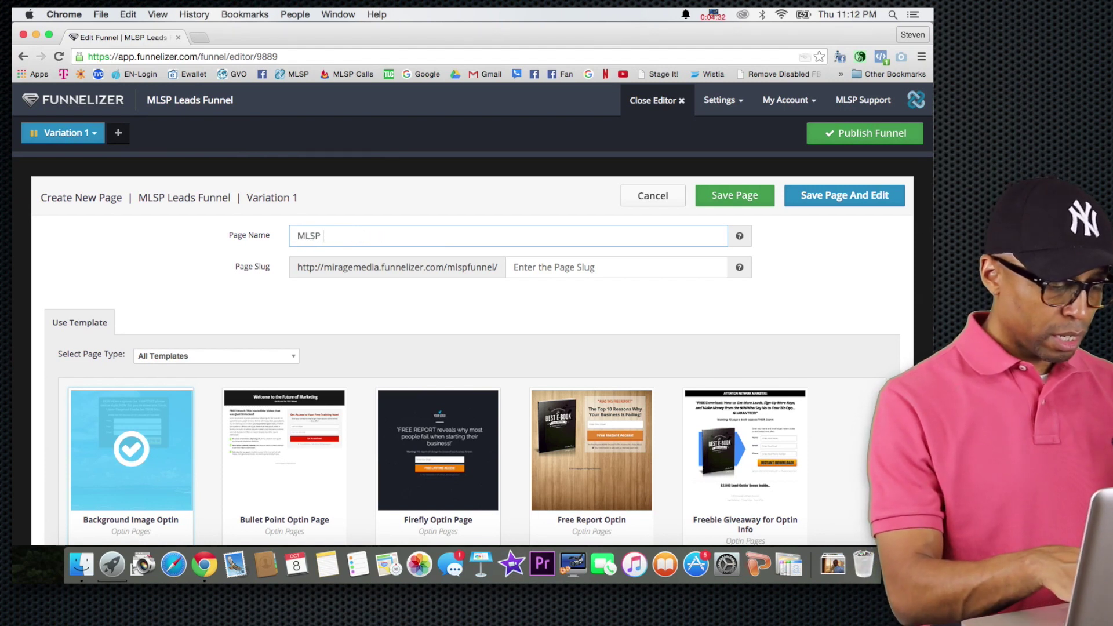
type(" Leads Funnel1")
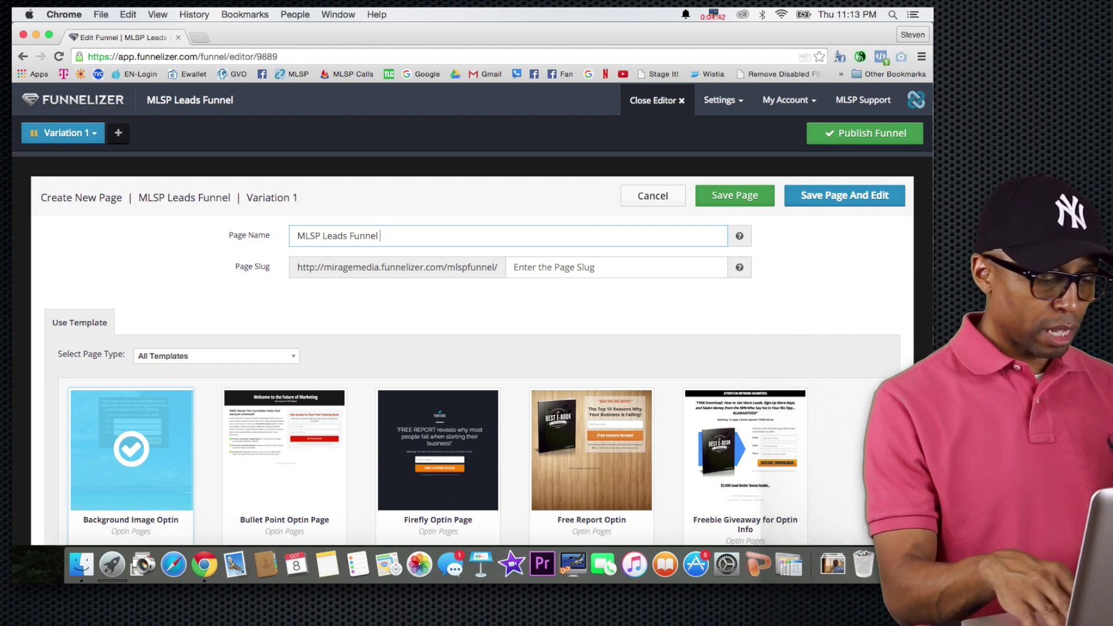
left_click(535, 267)
type("mlspfunnel1")
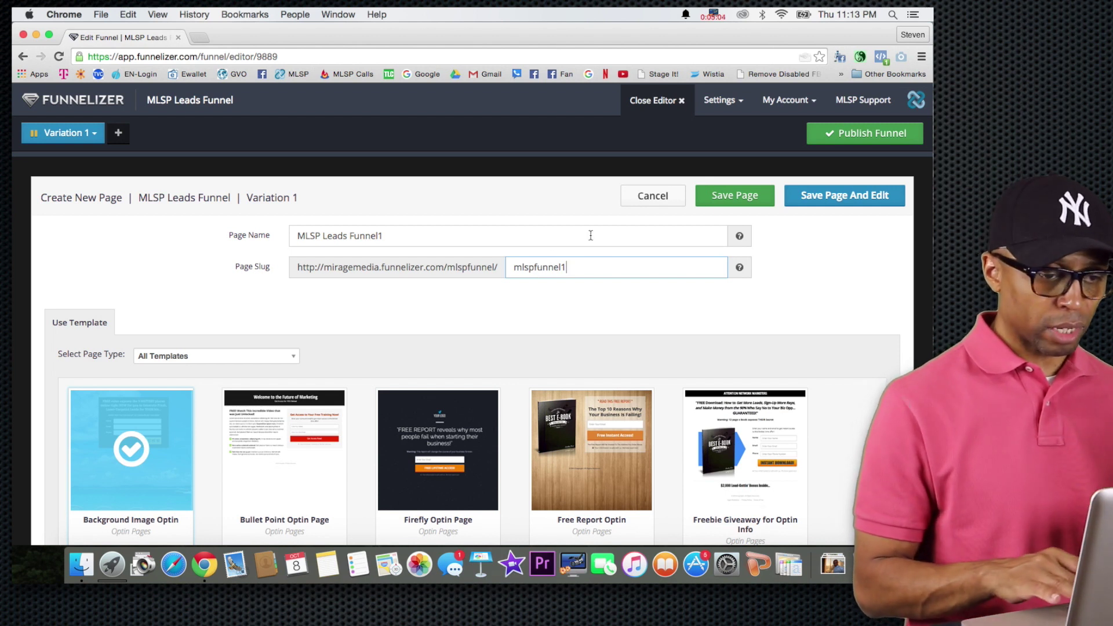
left_click(829, 197)
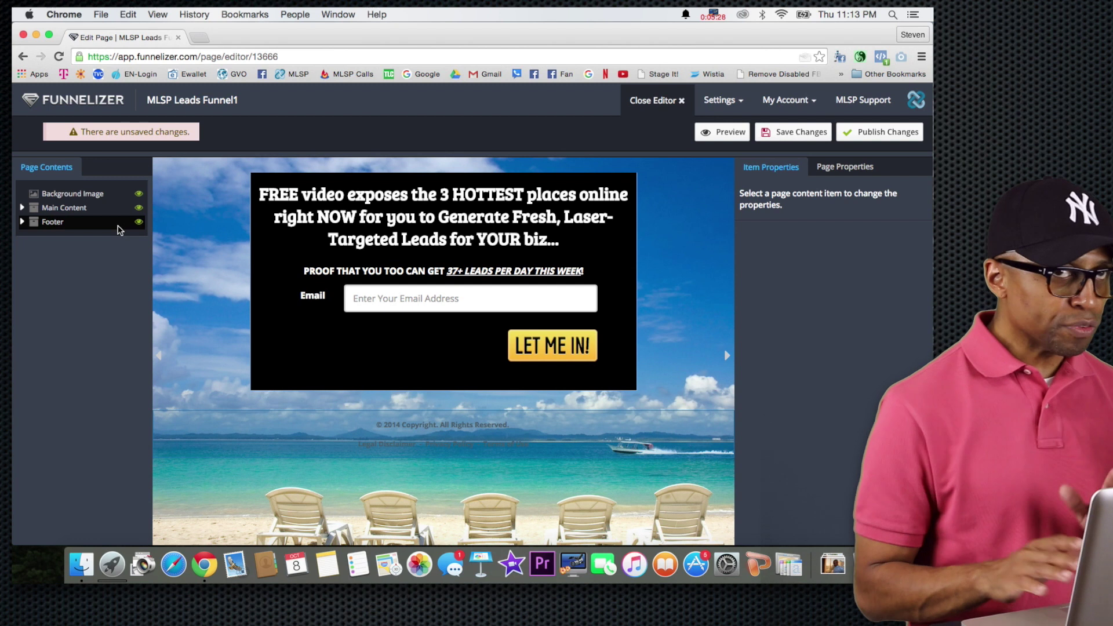
Hide the Footer and its Copyright text from the page.
left_click(22, 208)
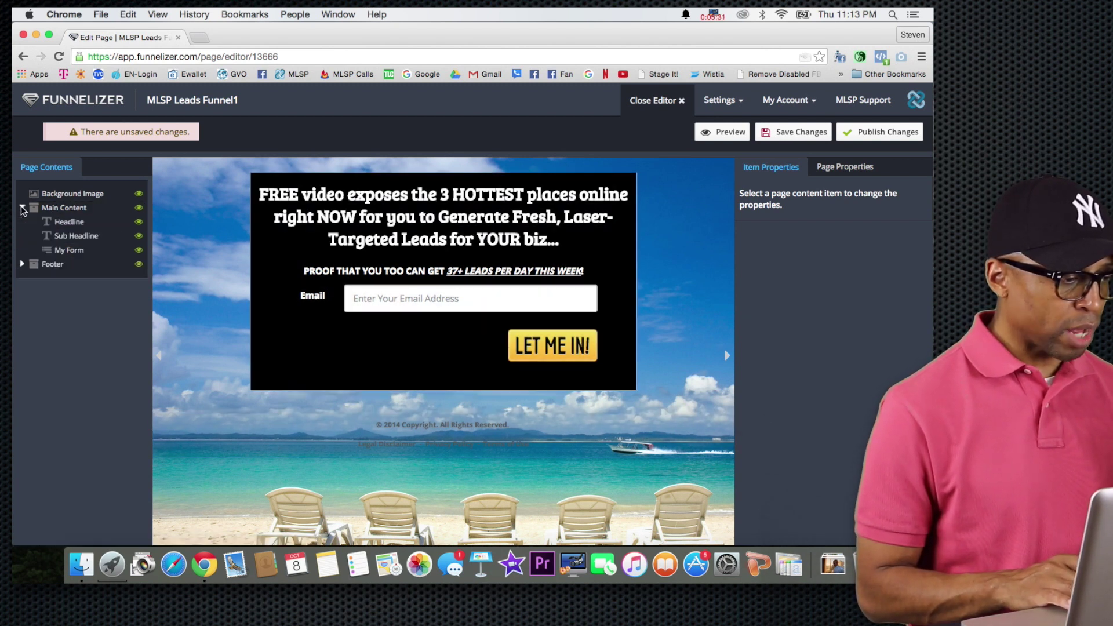
left_click(22, 265)
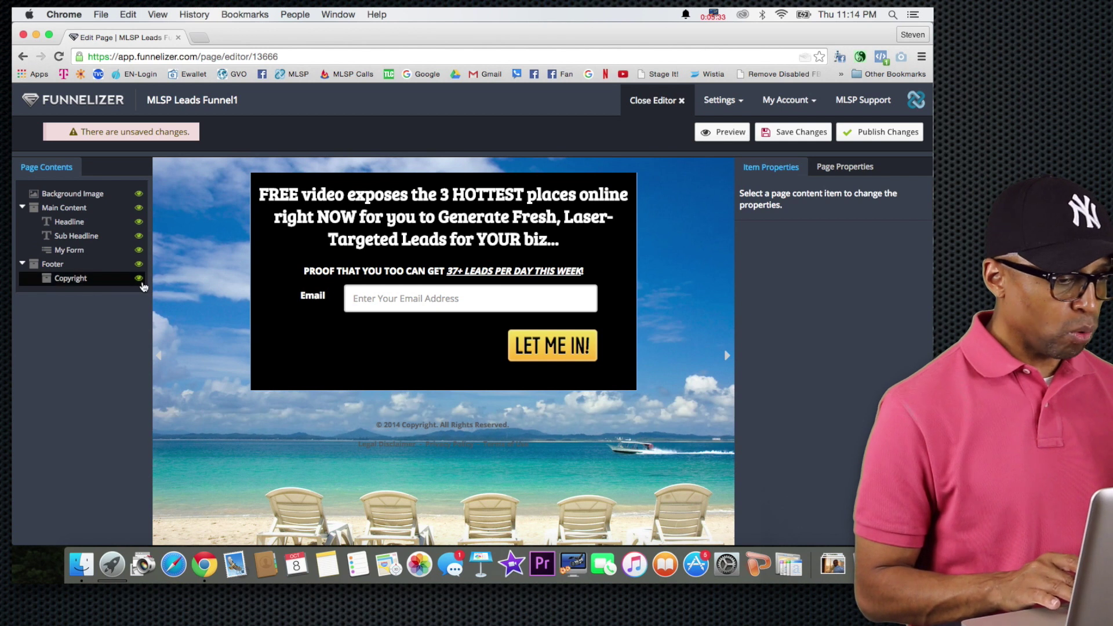
left_click(139, 279)
left_click(138, 265)
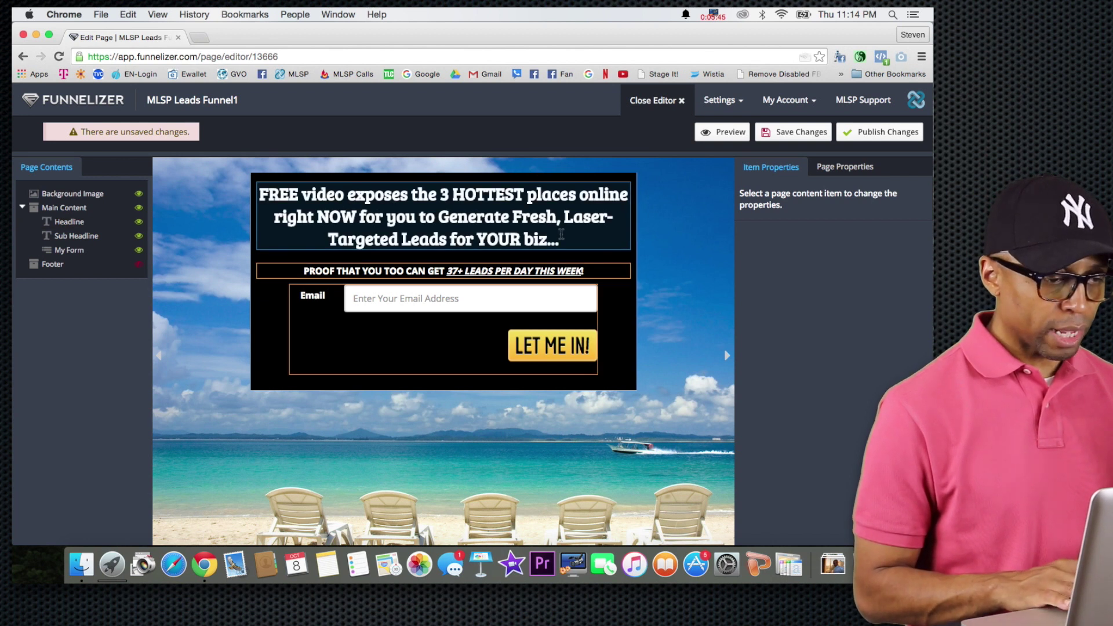
Replace the headline with '"See How I'm SUCKING" Leads Out Of Facebook Like Giant Dyson Vacuum Cleaner Using This FB Marketing Cheat-Sheet...'.
left_click(562, 239)
left_click_drag(562, 239, 254, 199)
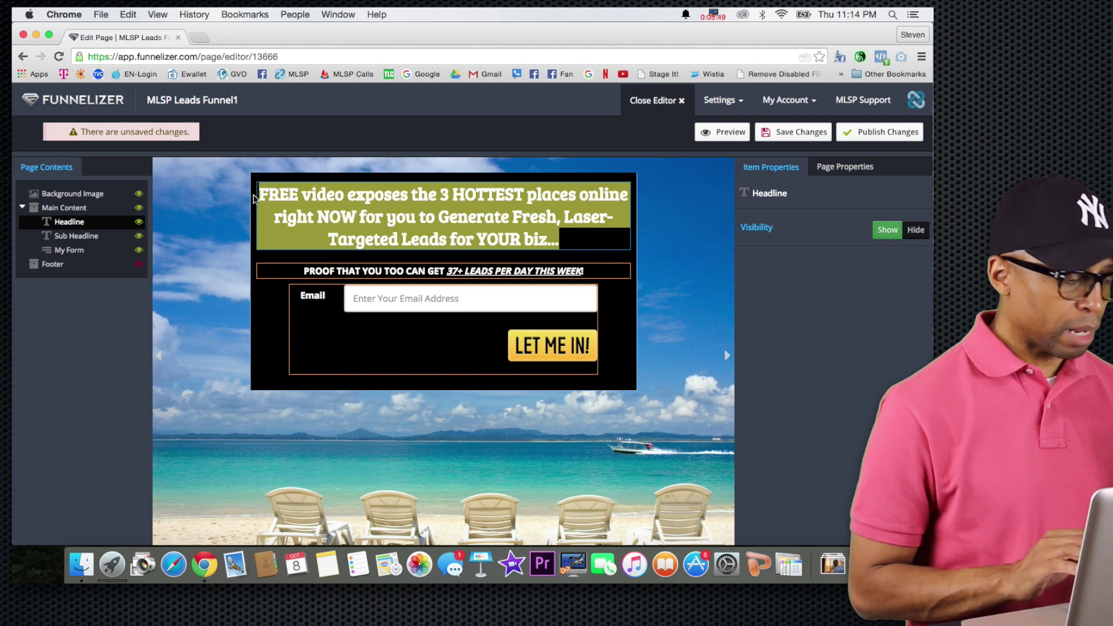
key("BackSpace")
type("\"See")
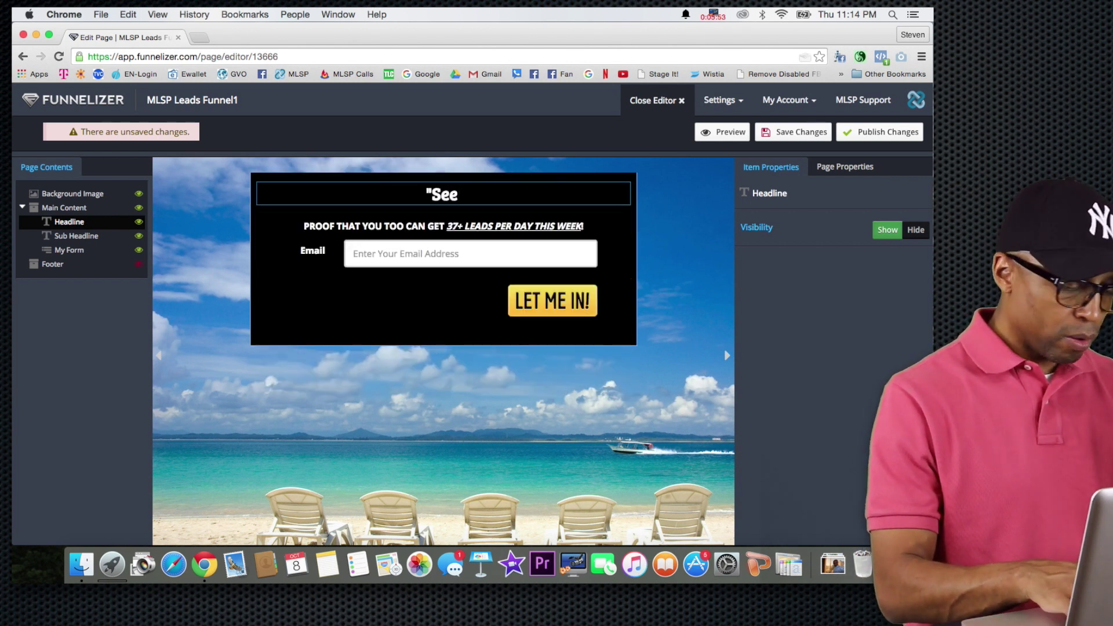
type(" How ")
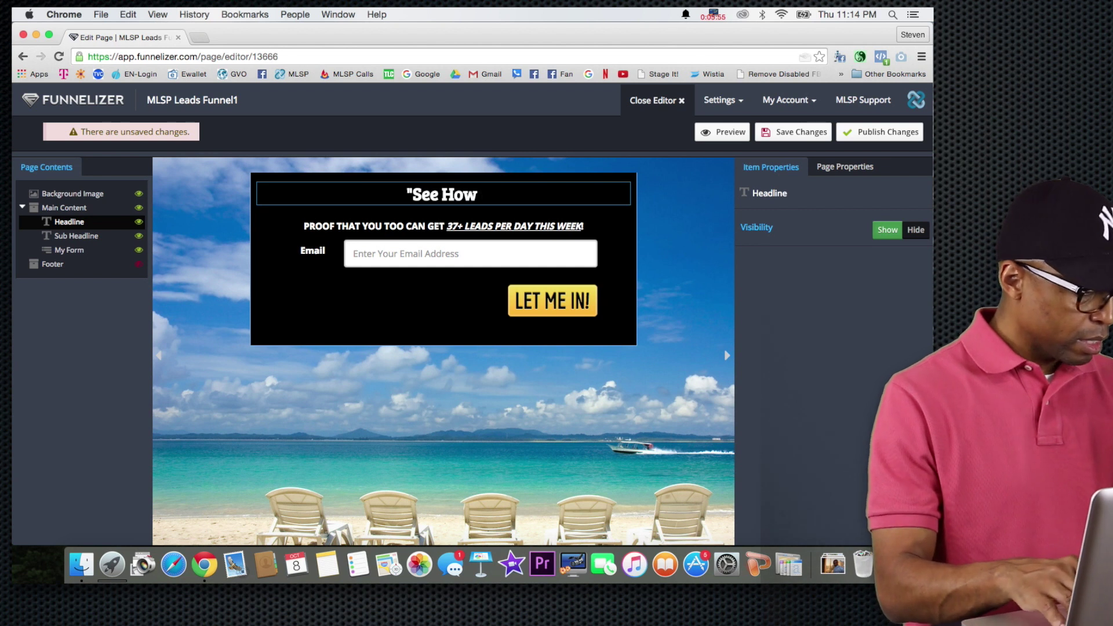
type("I'm")
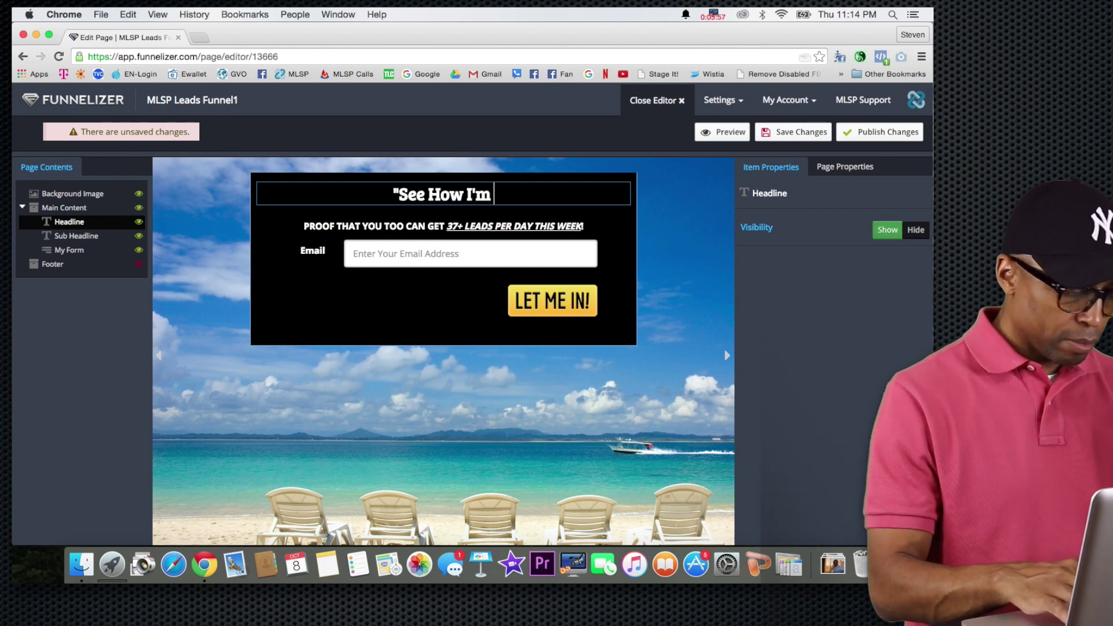
type(" SUCKING")
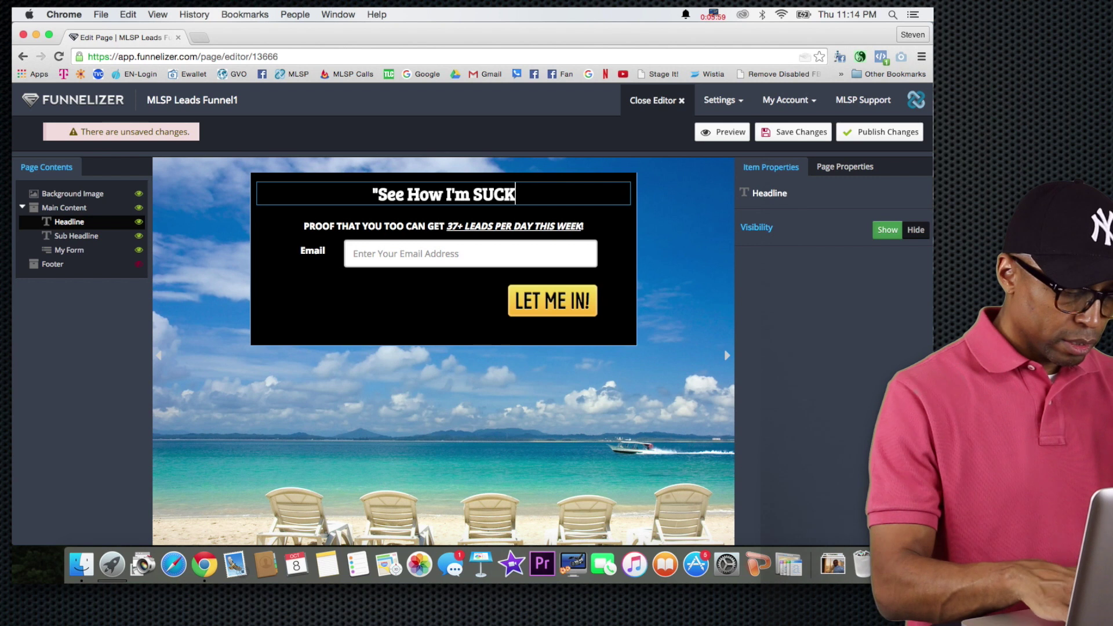
key("BackSpace")
key("BackSpace")
key("BackSpace")
key("BackSpace")
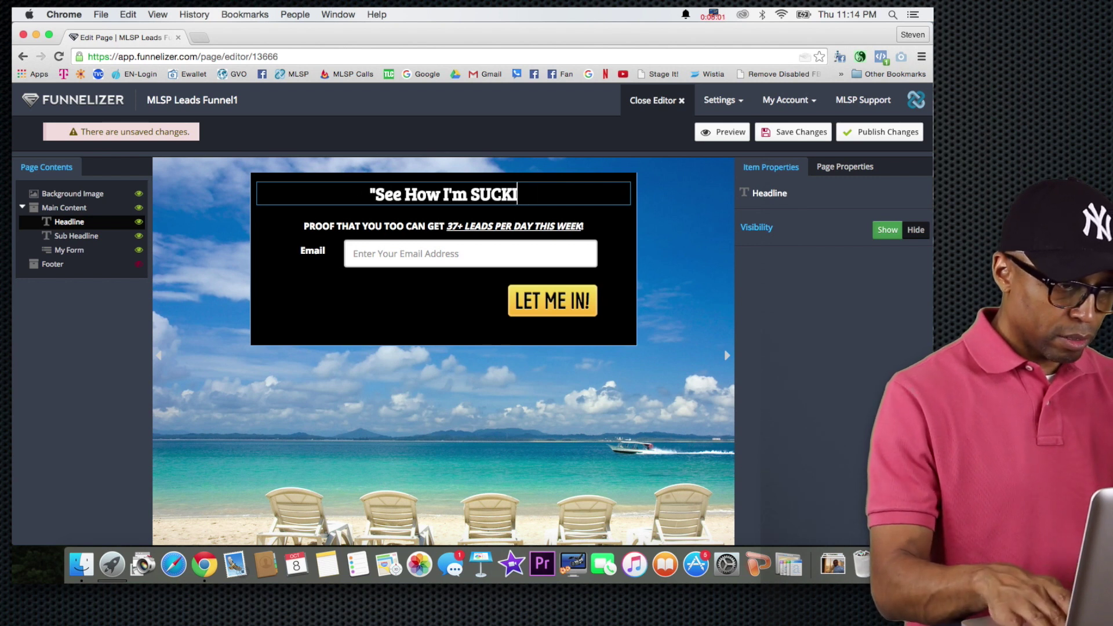
key("BackSpace")
key("BackSpace")
key("BackSpace")
key("BackSpace")
key("BackSpace")
key("BackSpace")
key("BackSpace")
key("BackSpace")
key("BackSpace")
key("BackSpace")
key("BackSpace")
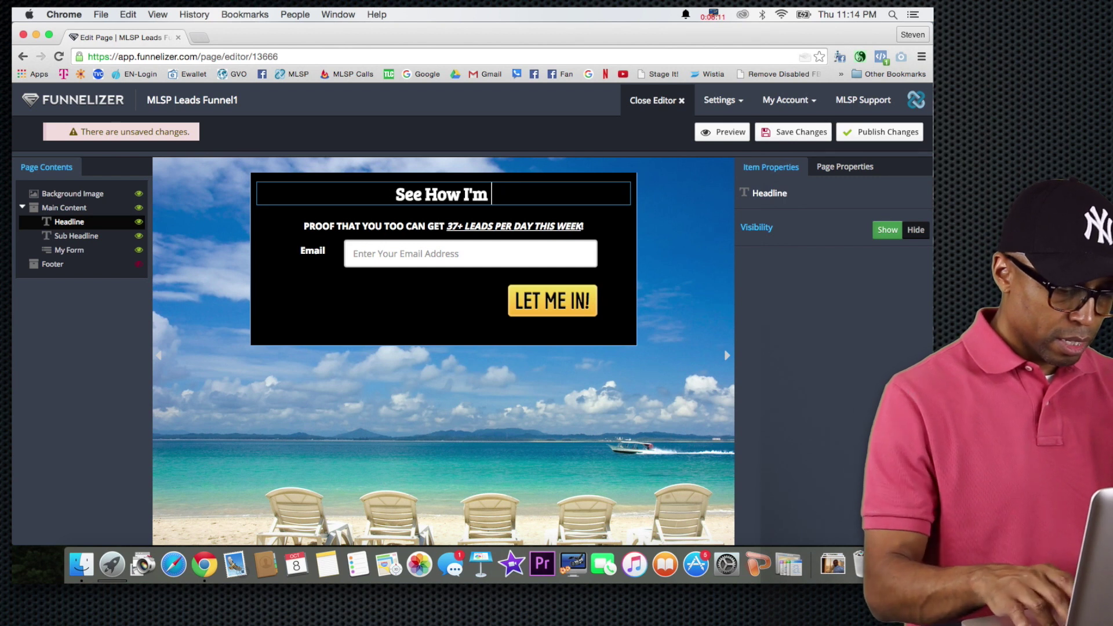
type("CKING\" ")
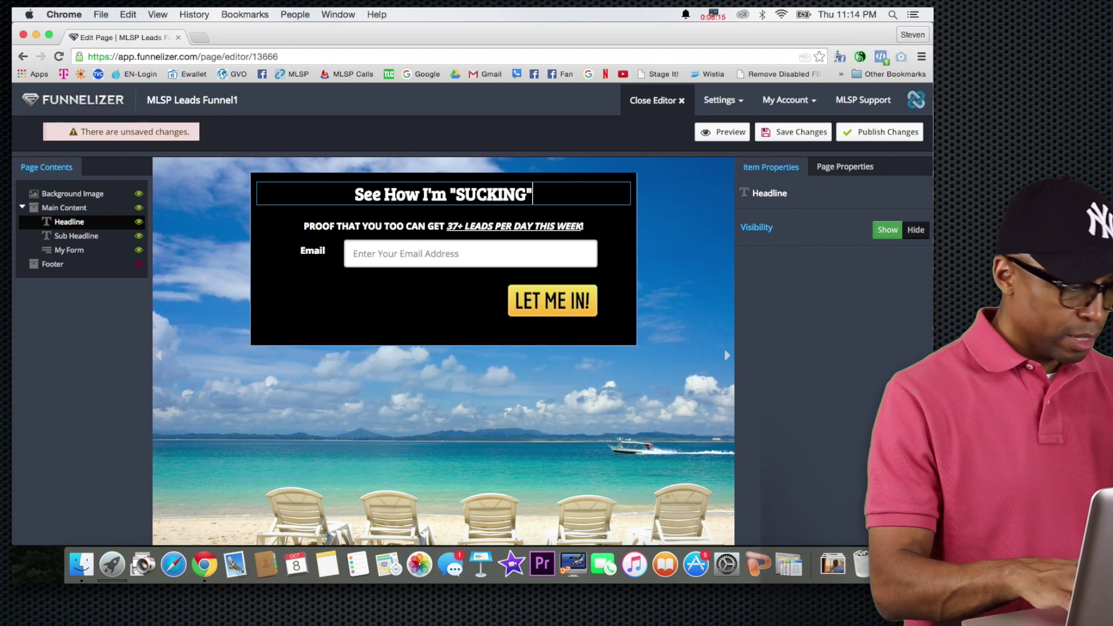
type("Lead")
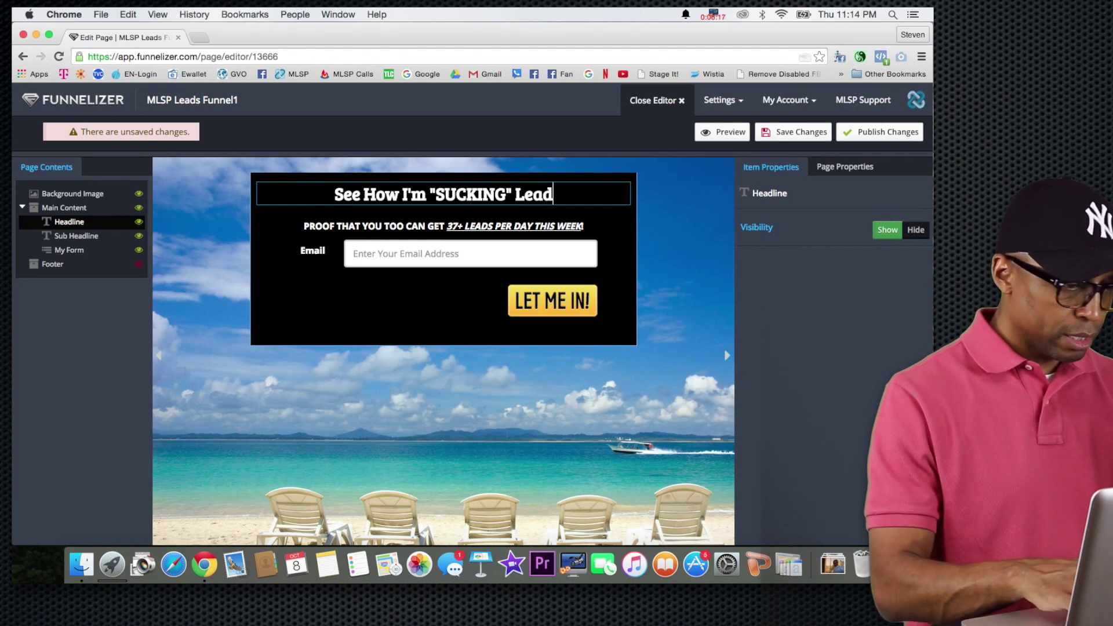
type("s Out Of")
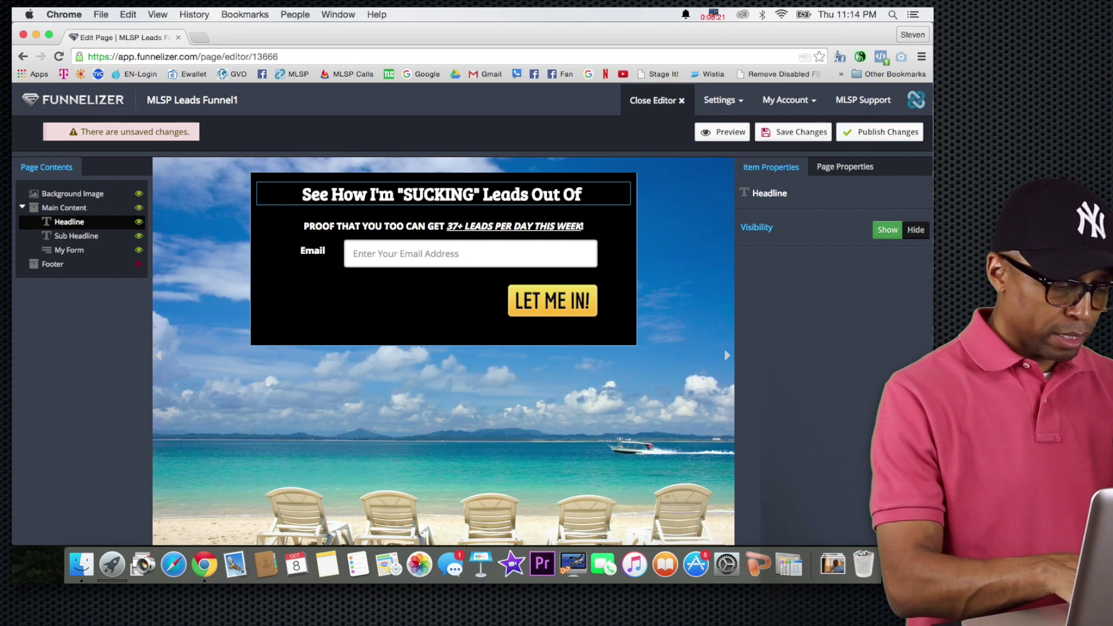
type(" Facebook")
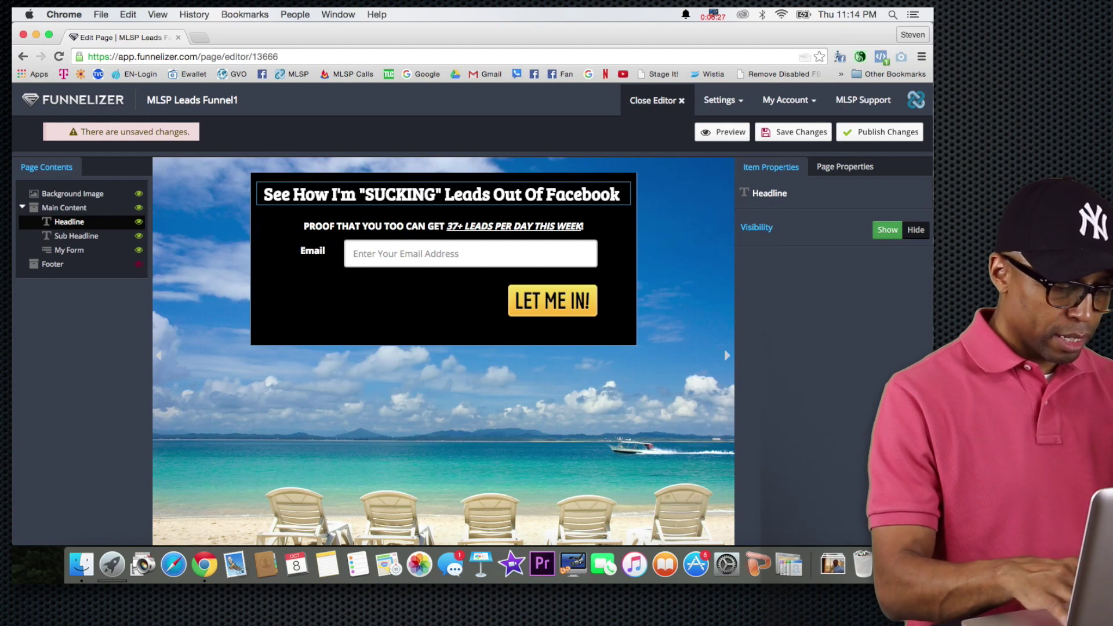
type(" Like Gia")
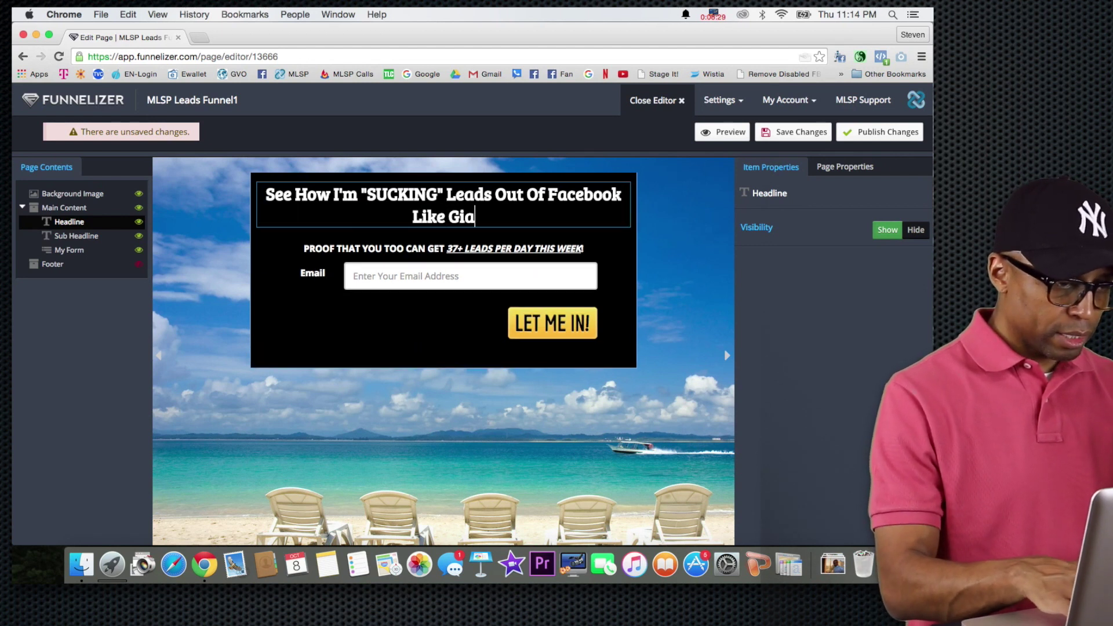
key("BackSpace")
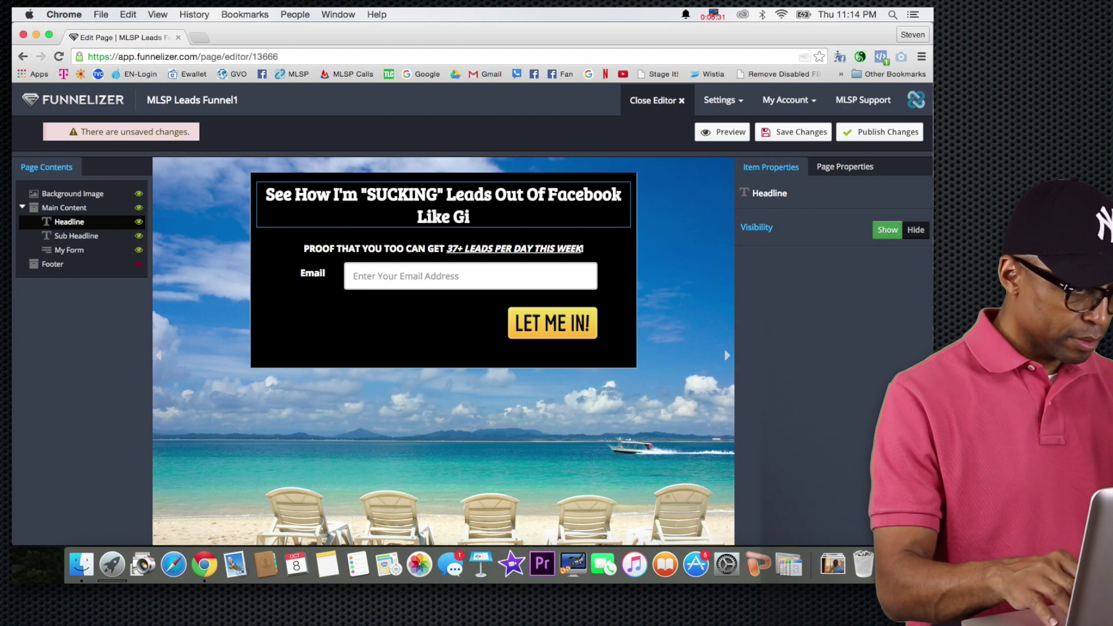
type("ant")
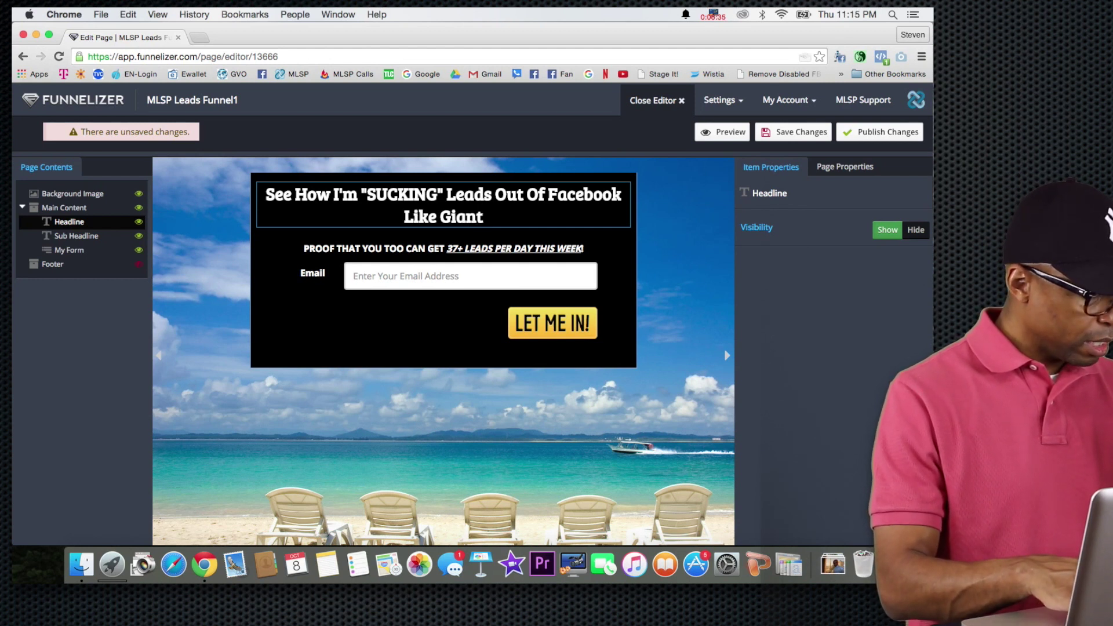
type(" Dy")
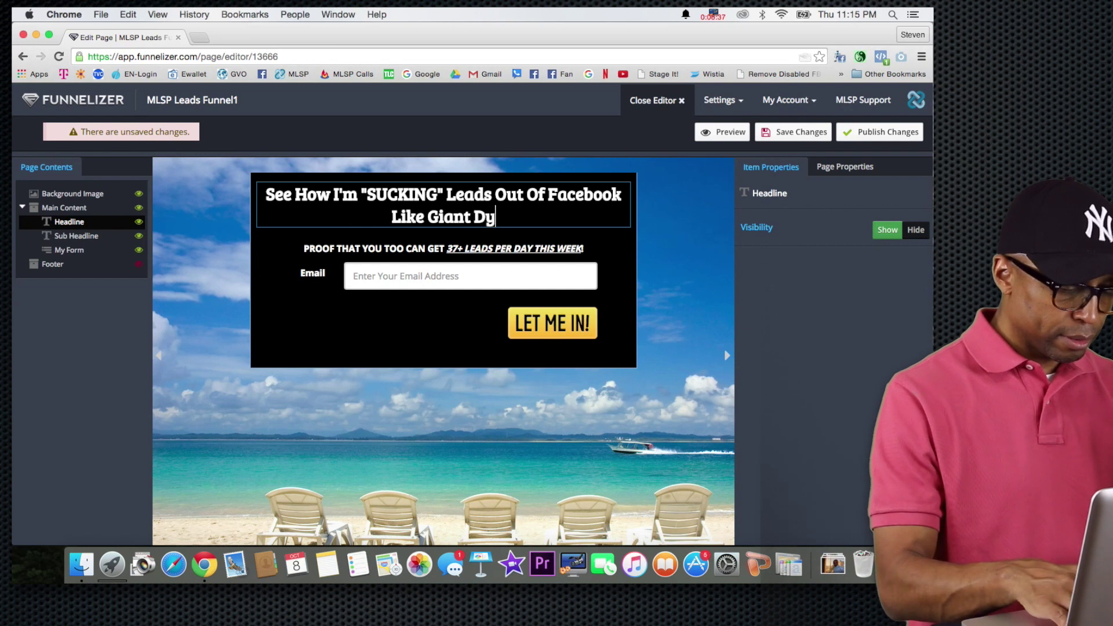
type("son Va")
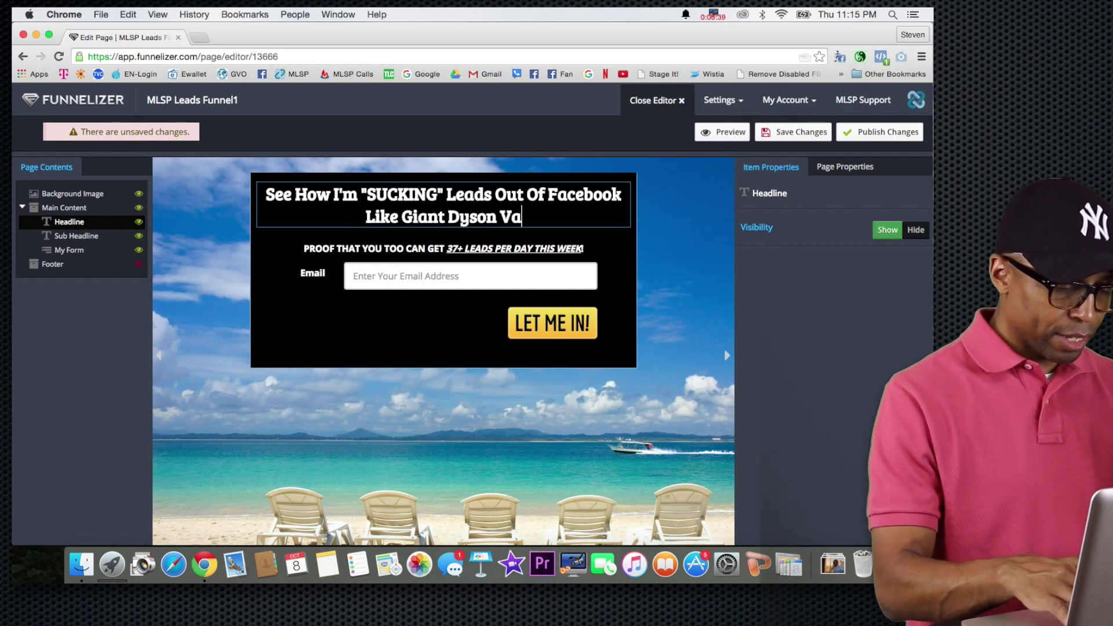
type("cuum Cleaner")
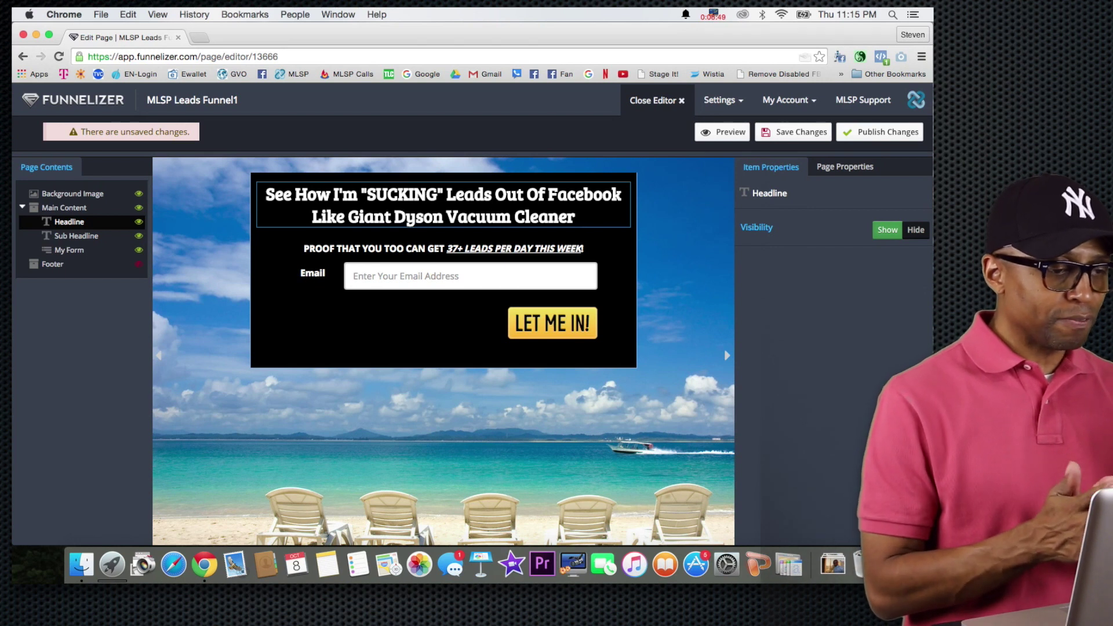
type("Usin")
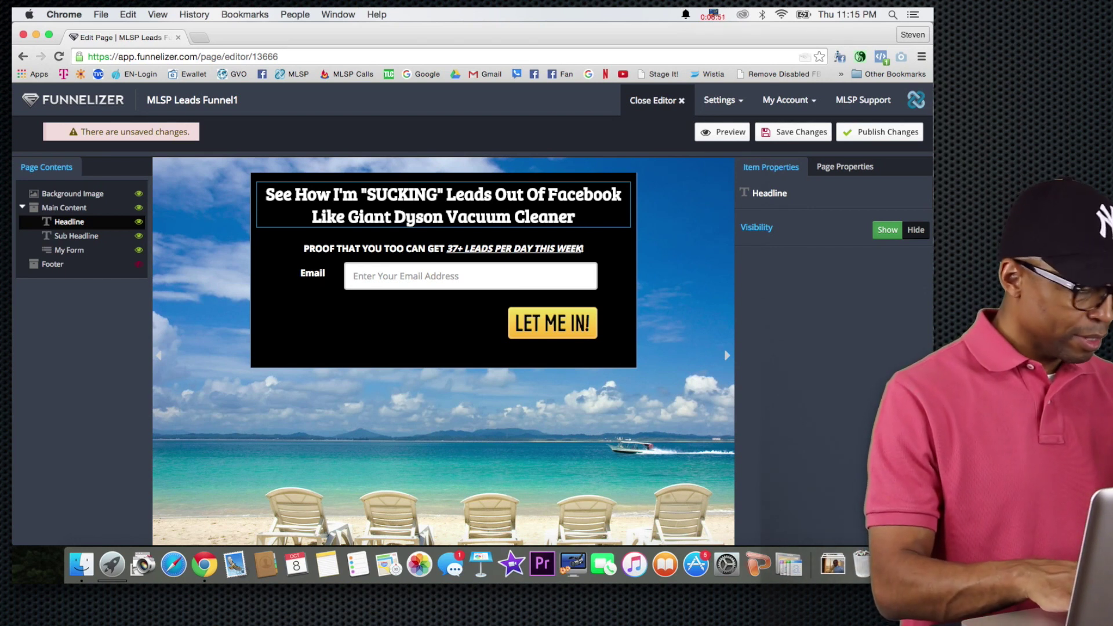
type("g This ")
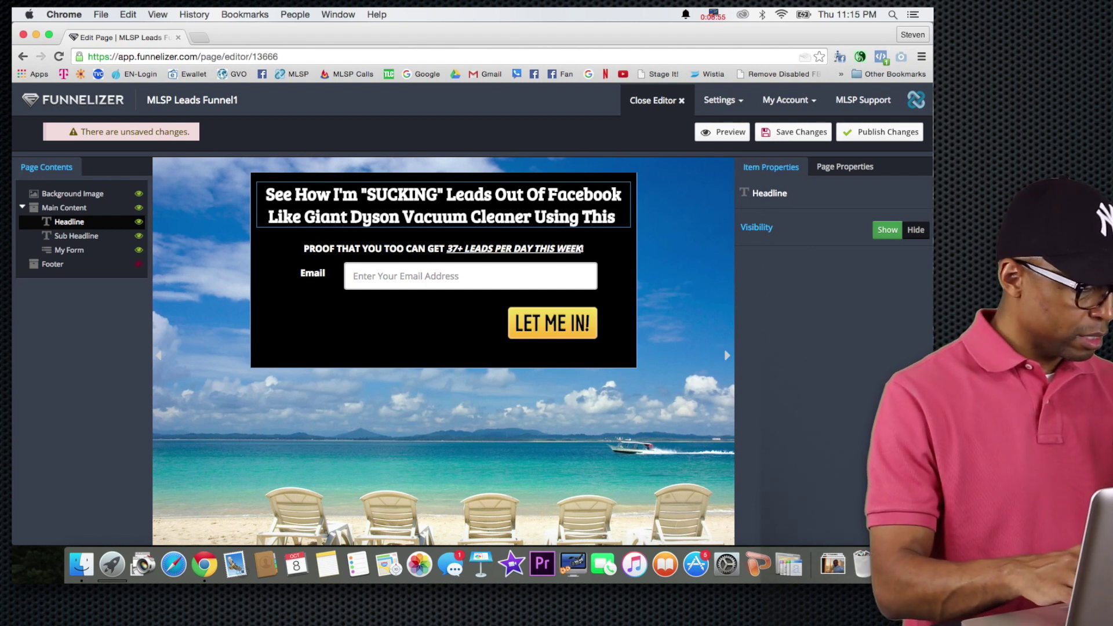
type("fb")
key("BackSpace")
key("BackSpace")
type("FB ")
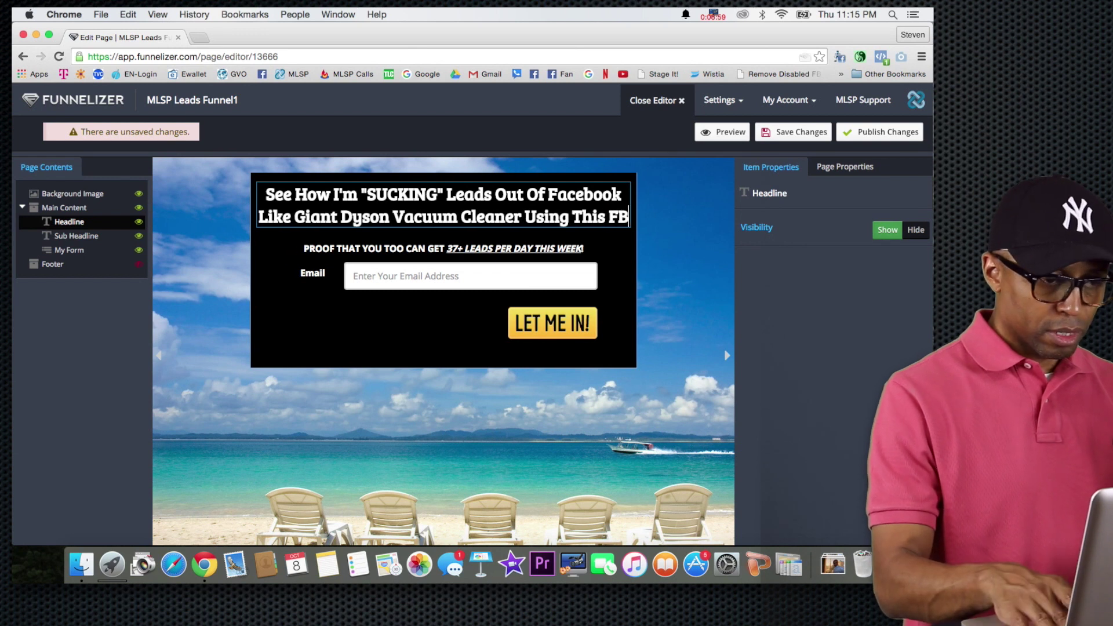
type("M")
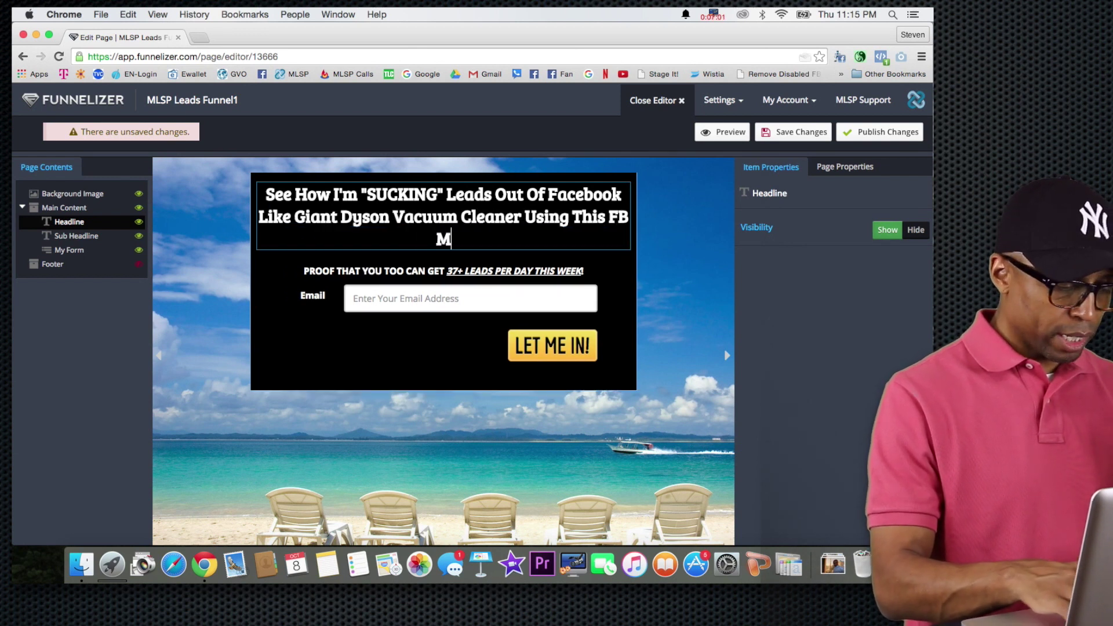
type("arketin")
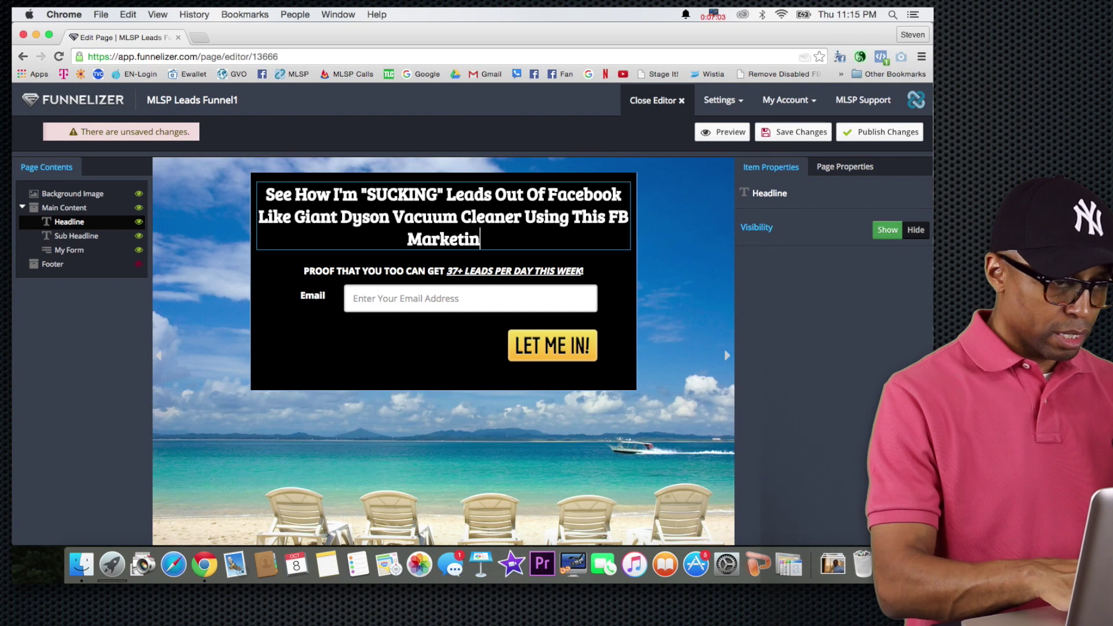
type("g Chea")
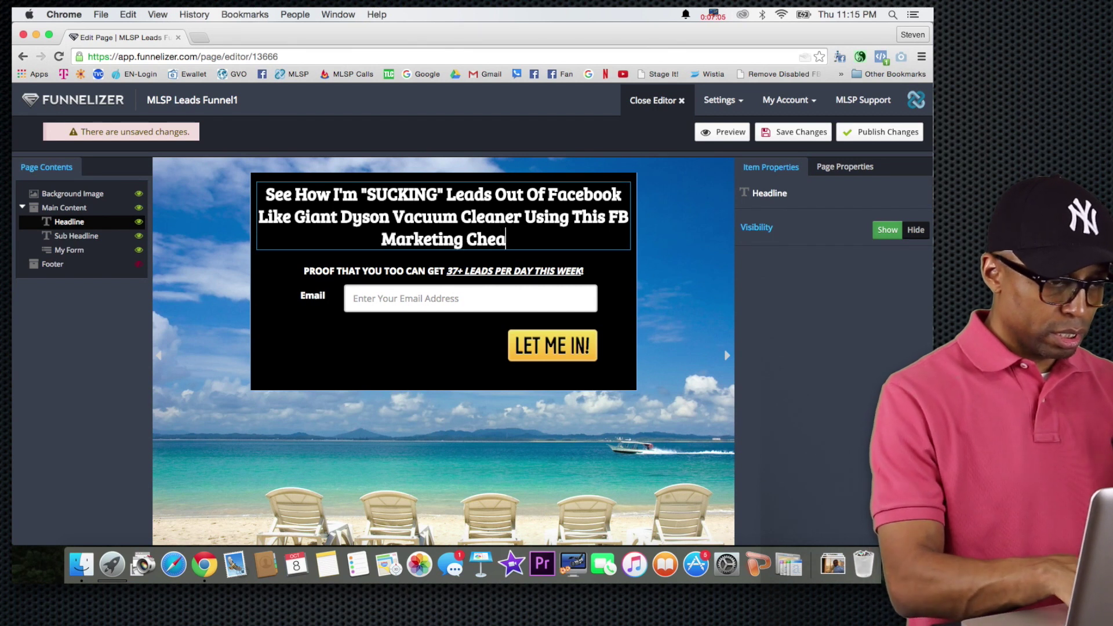
type("t-Sh")
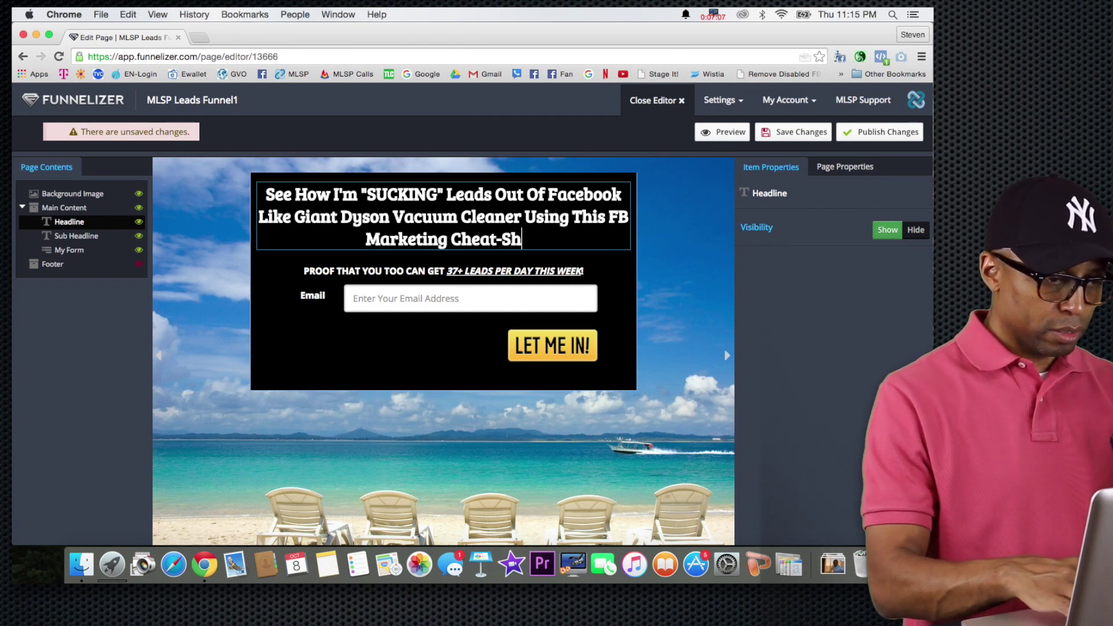
type("eet...")
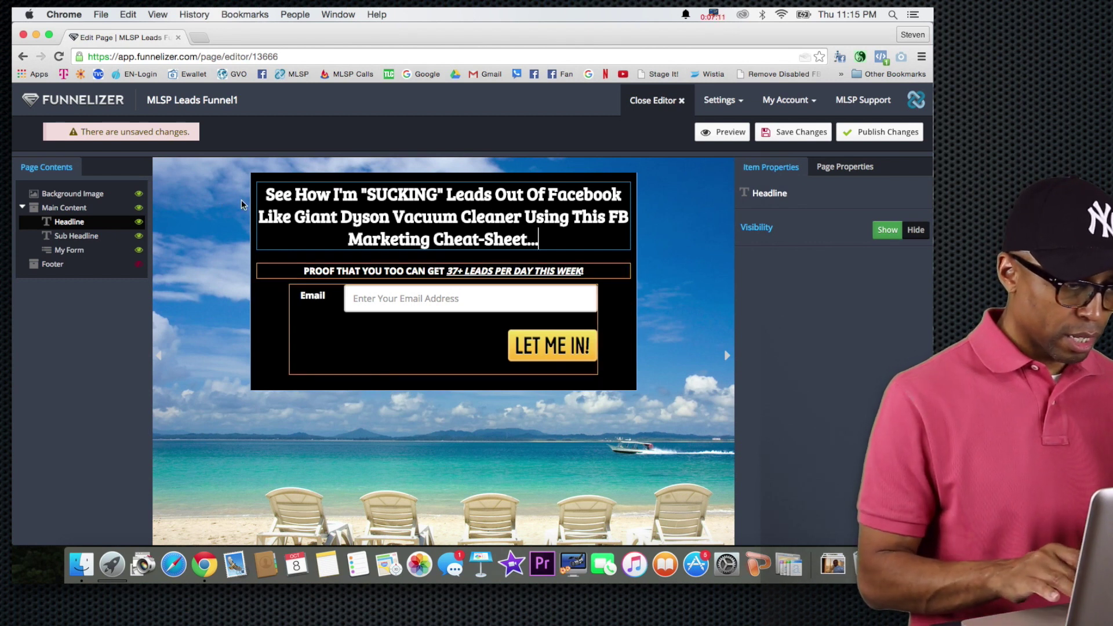
Replace the sub-headline text with 'Opt-In To Download Your FREE Copy'.
triple_click(373, 272)
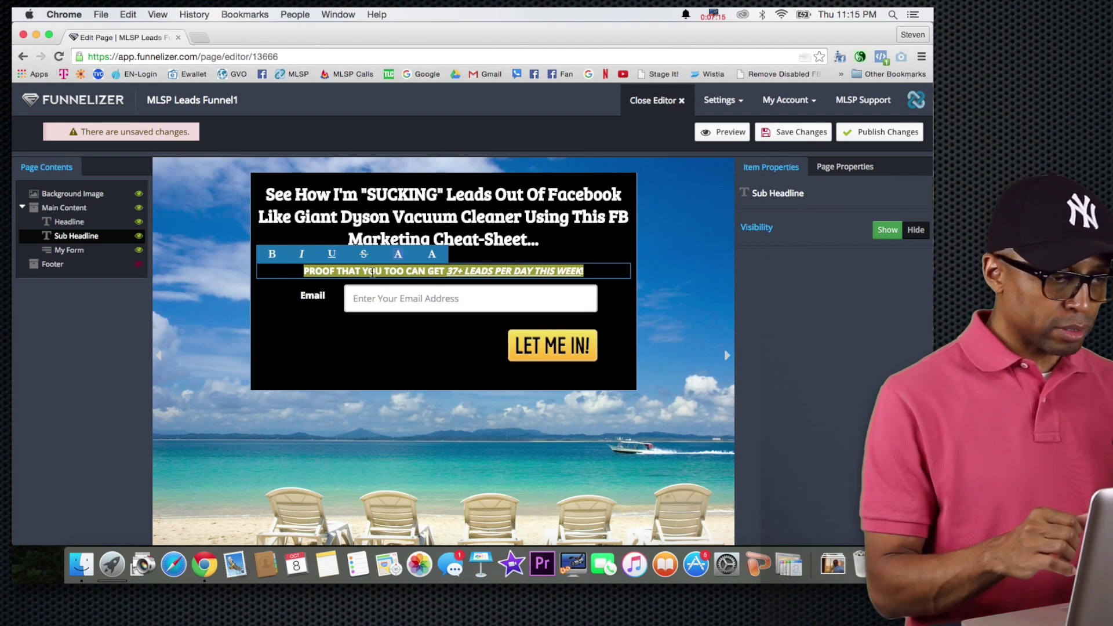
type("o")
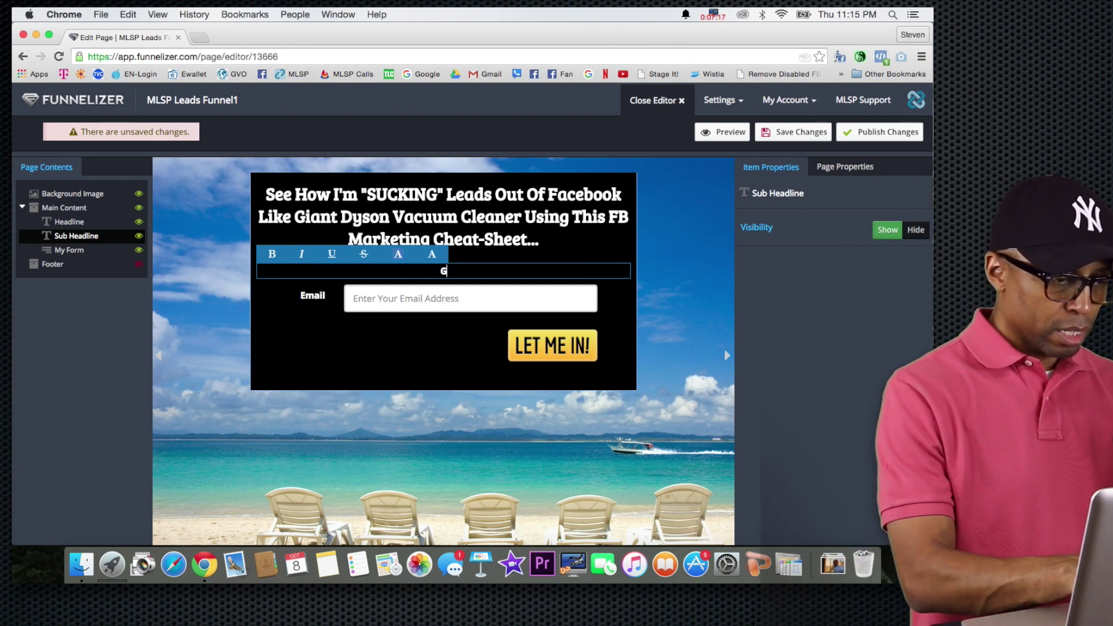
key("BackSpace")
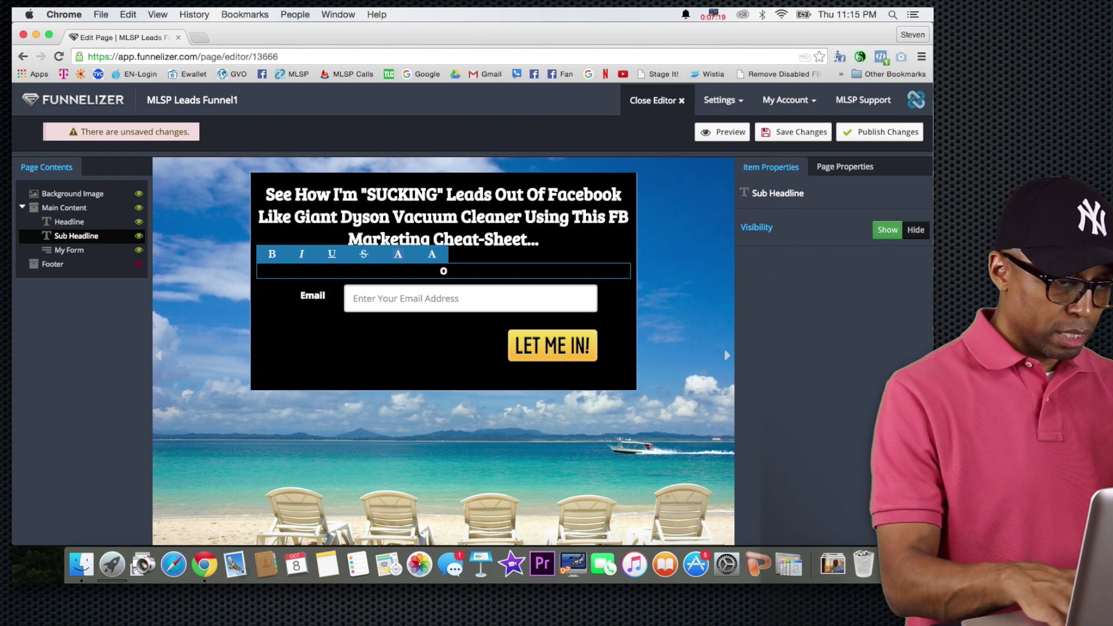
type("Opt")
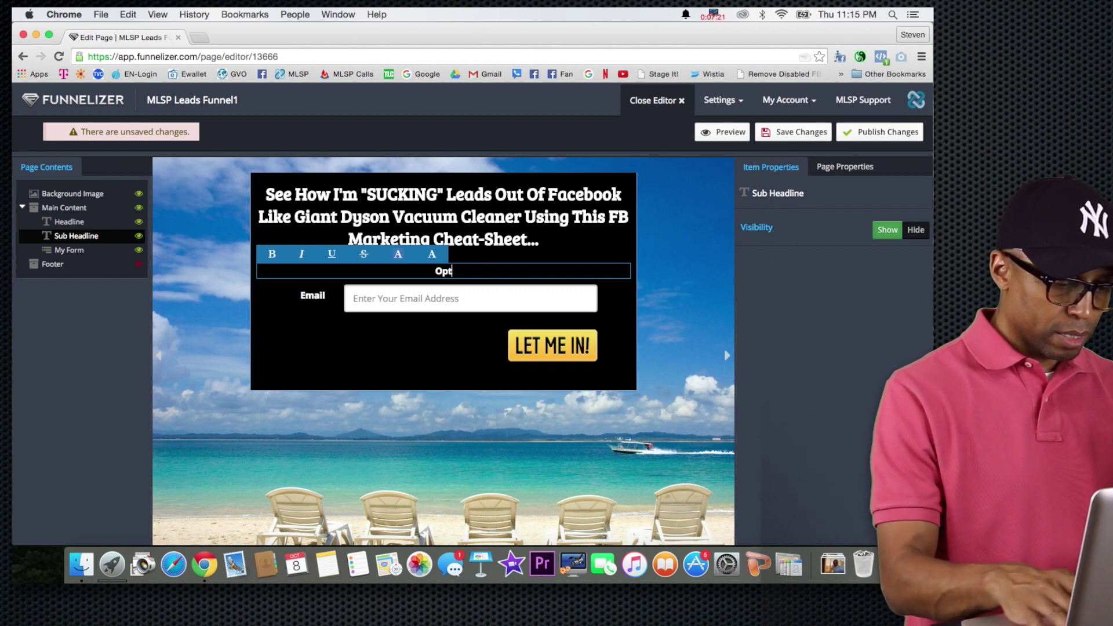
type("-in To Get Your FREE ")
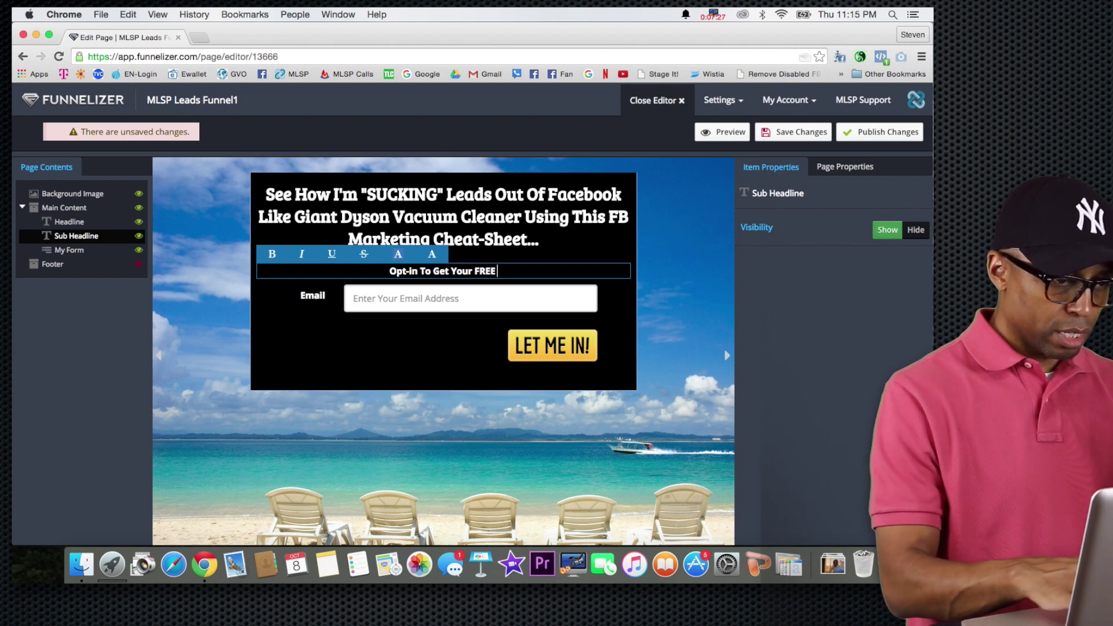
type("Copy")
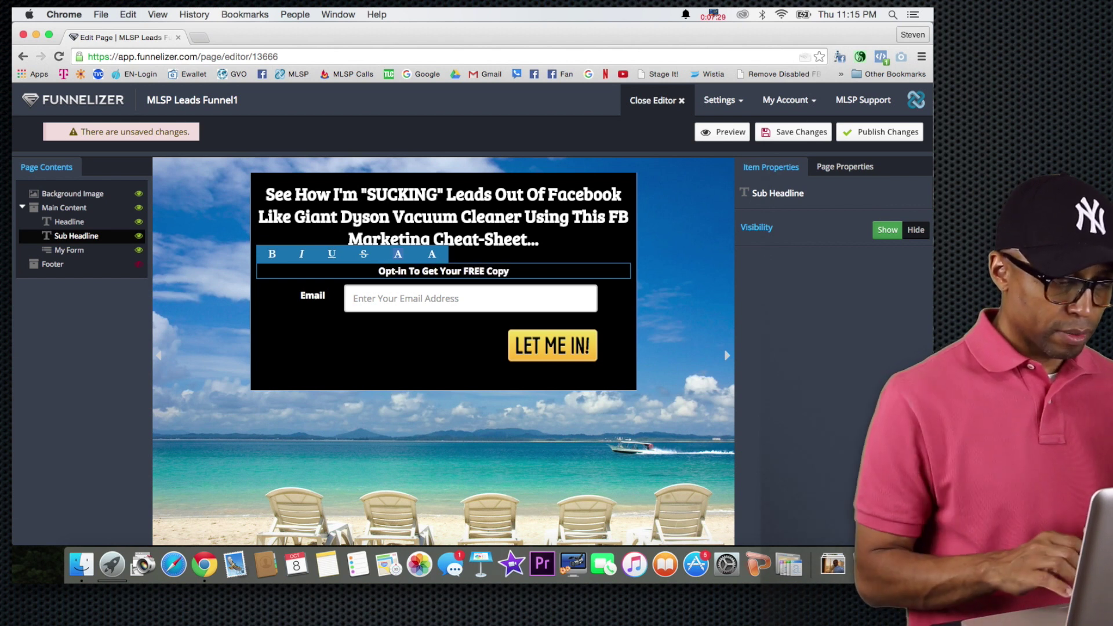
double_click(427, 270)
type("Download")
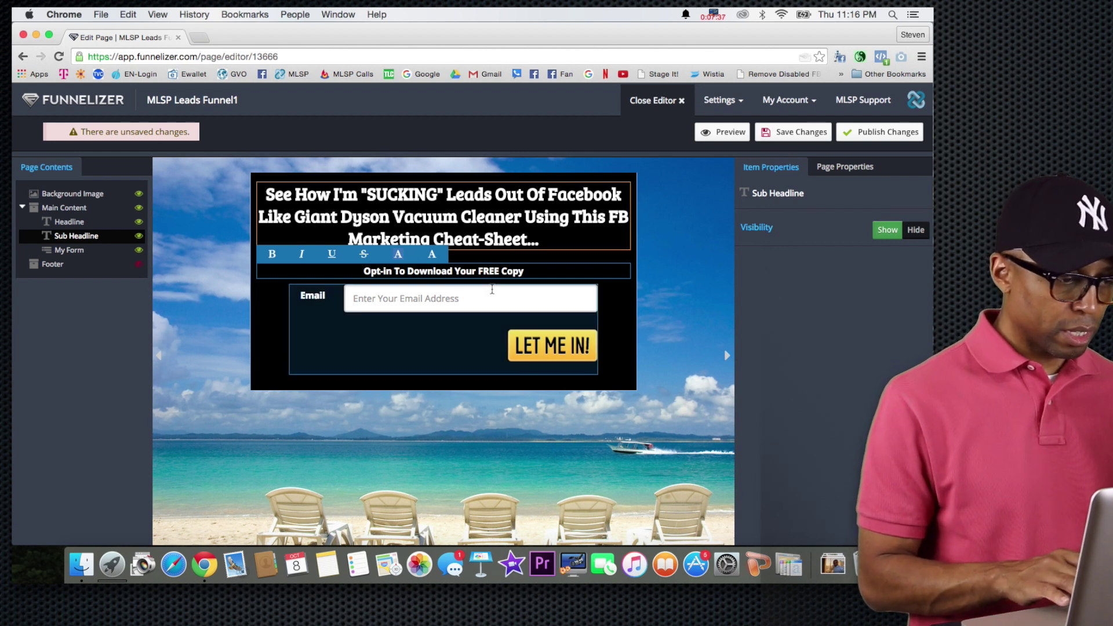
left_click(211, 319)
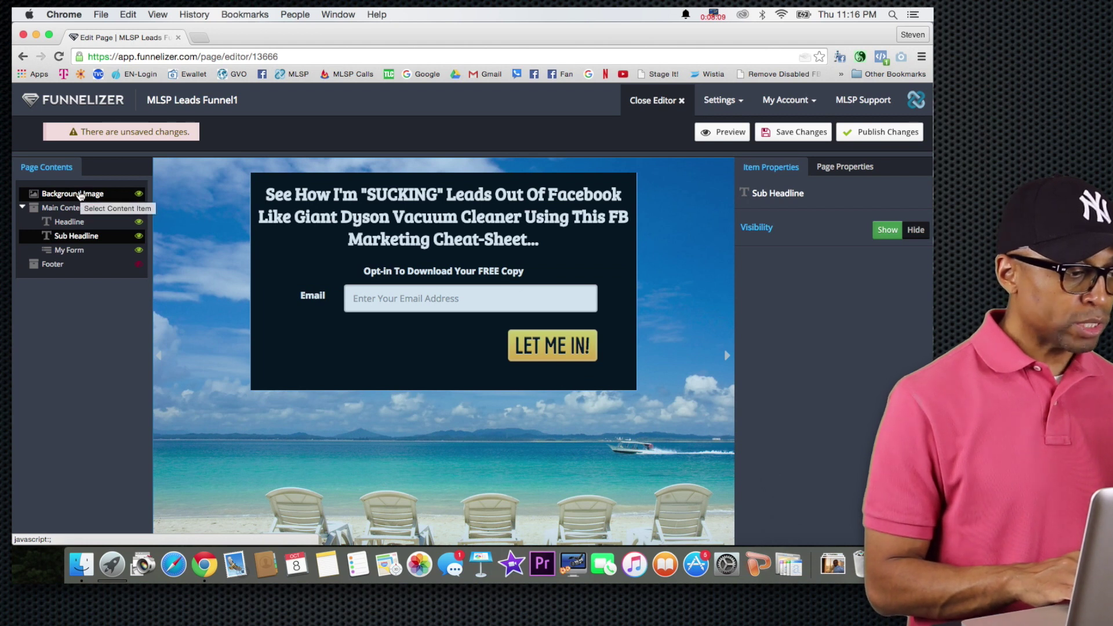
Swap the page's background image for the LV View library photo and save the changes.
left_click(80, 195)
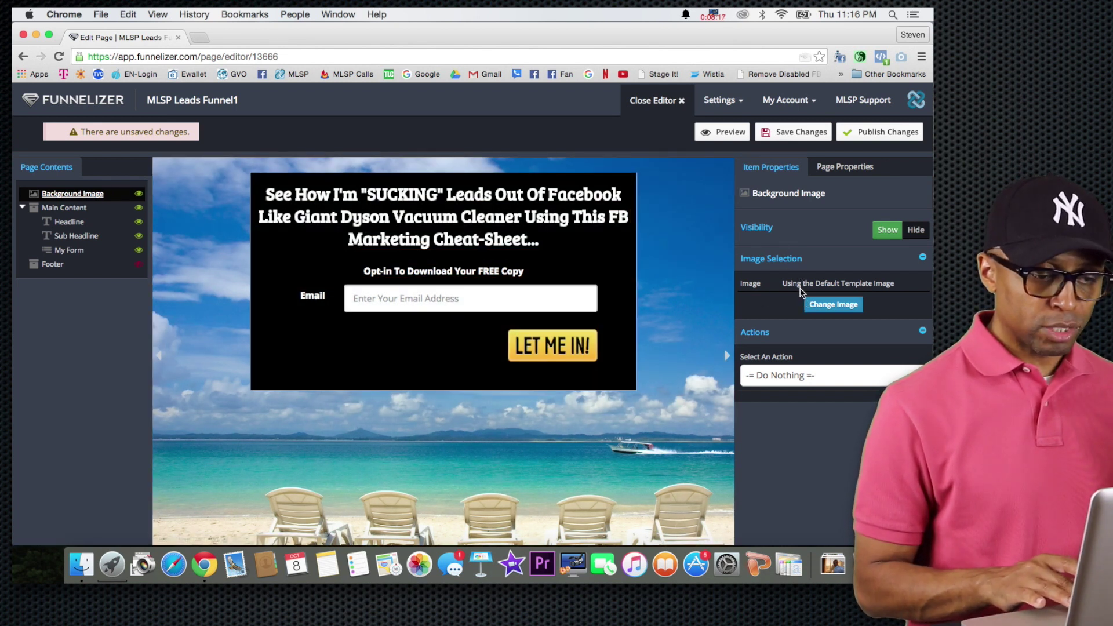
left_click(836, 309)
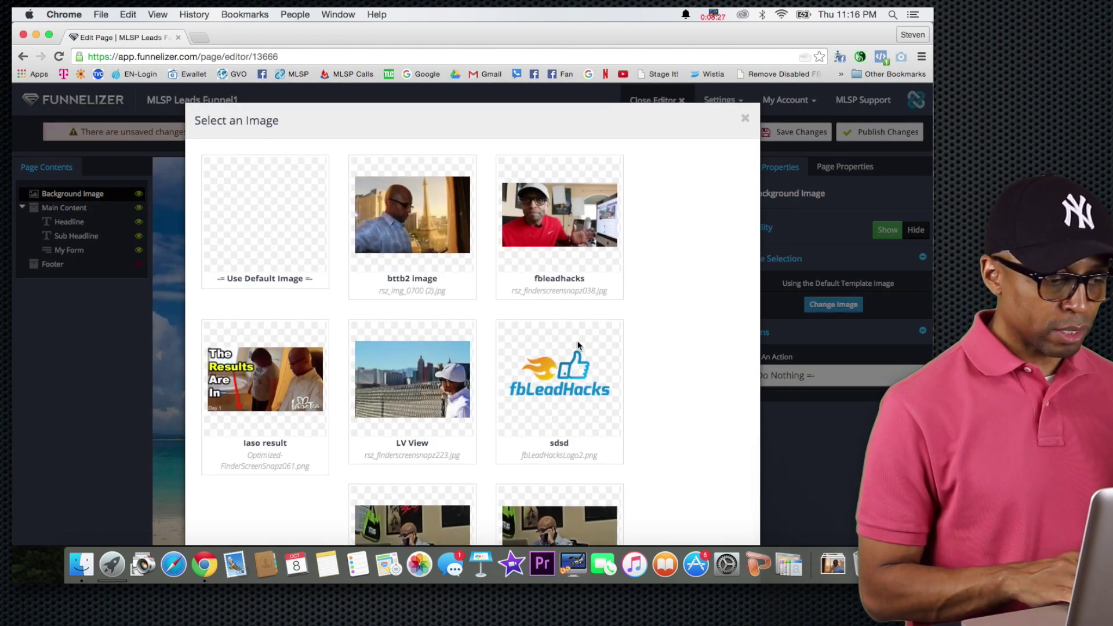
mouse_move(424, 373)
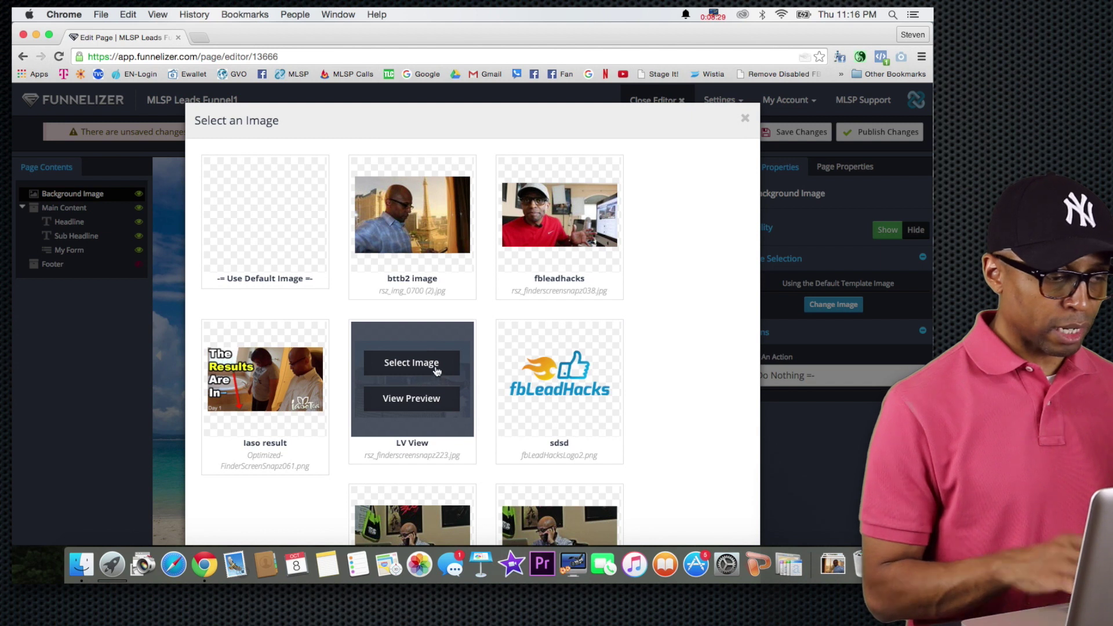
left_click(434, 365)
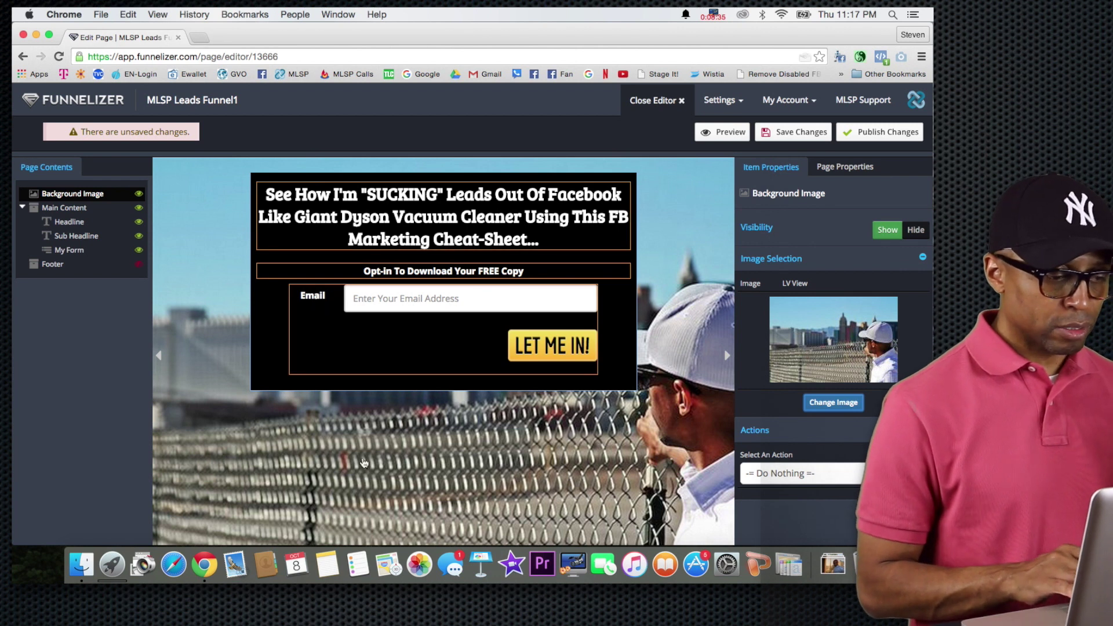
left_click(795, 133)
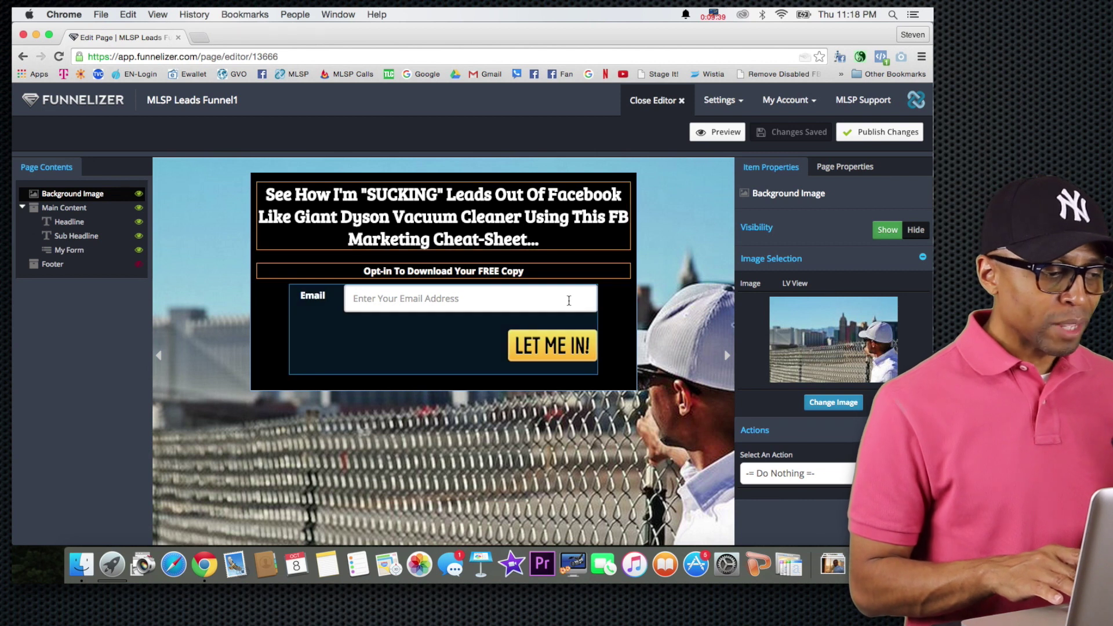
Set the opt-in form's button text to 'LET ME SEE IT!' and save the page.
left_click(544, 352)
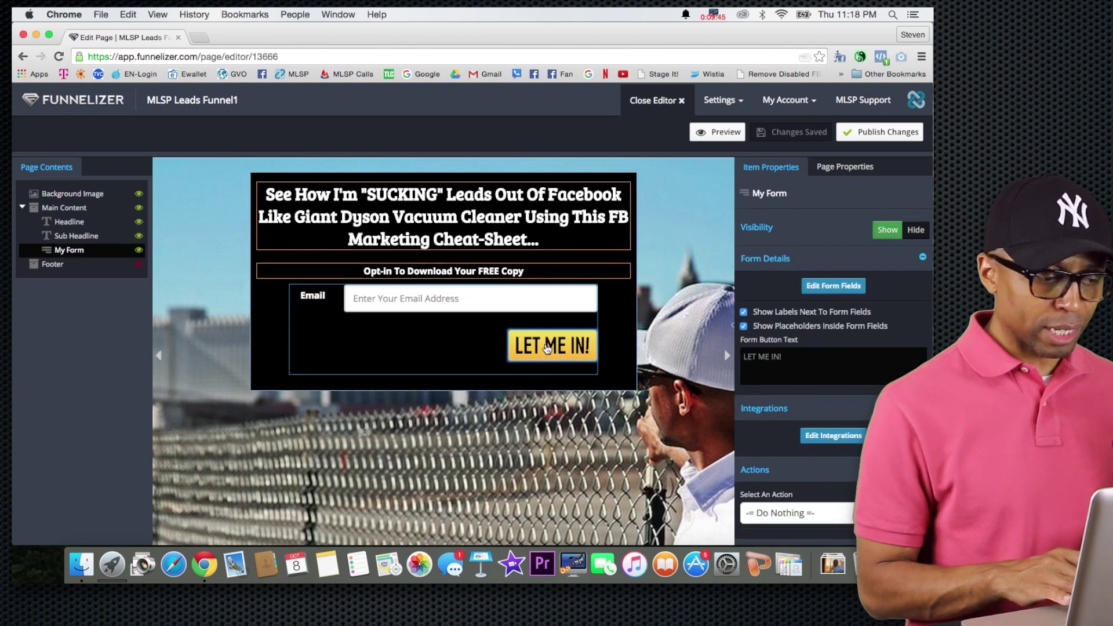
left_click(783, 356)
key("BackSpace")
key("BackSpace")
key("BackSpace")
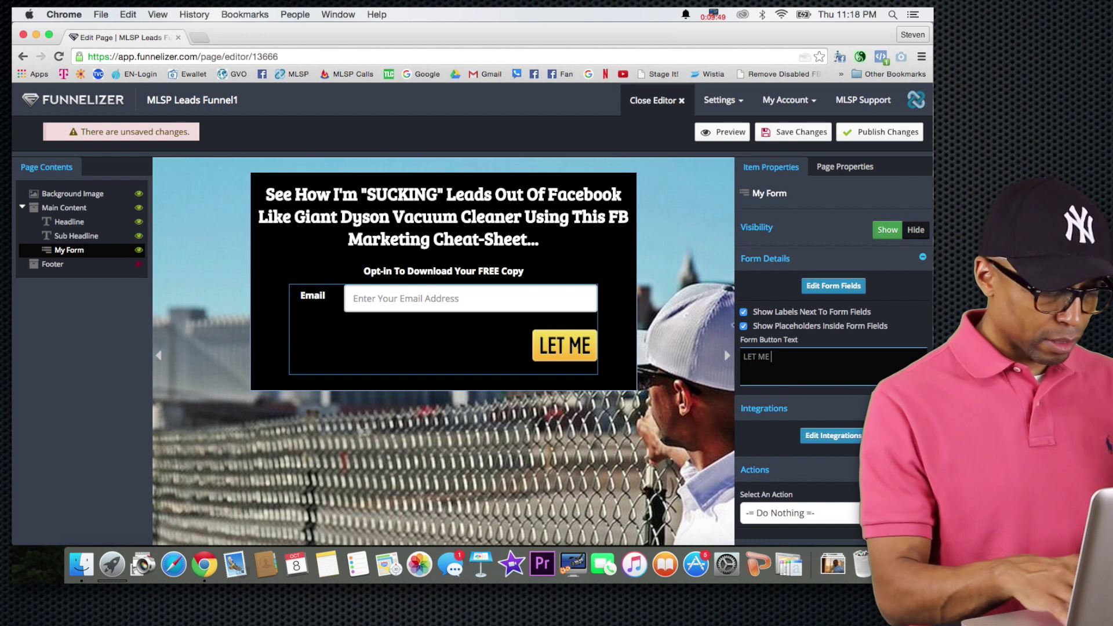
type("SEE")
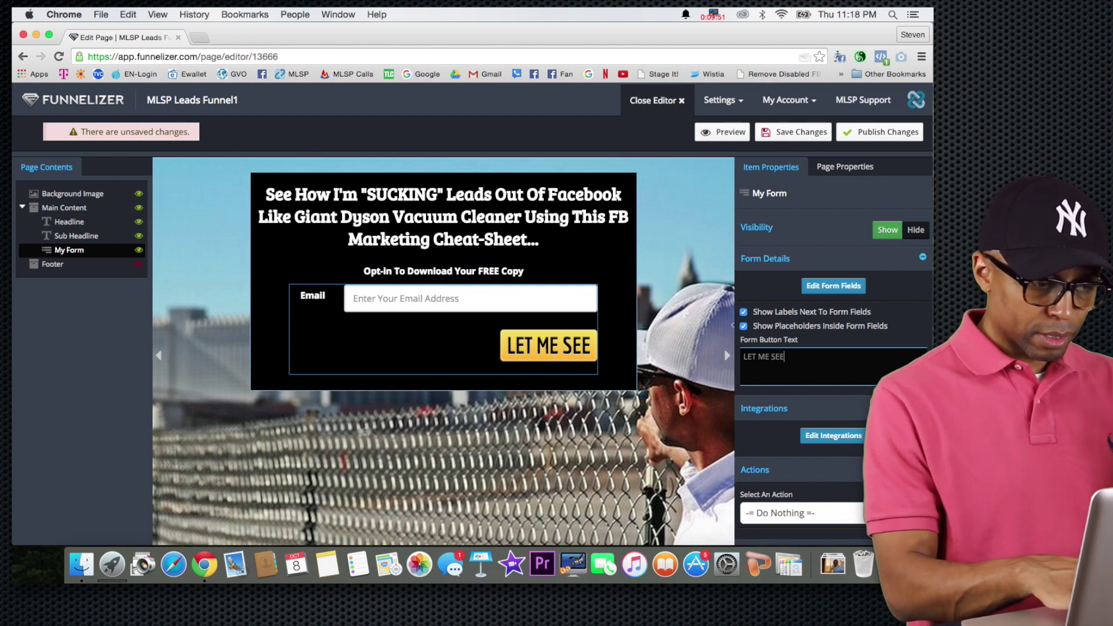
type(" IT")
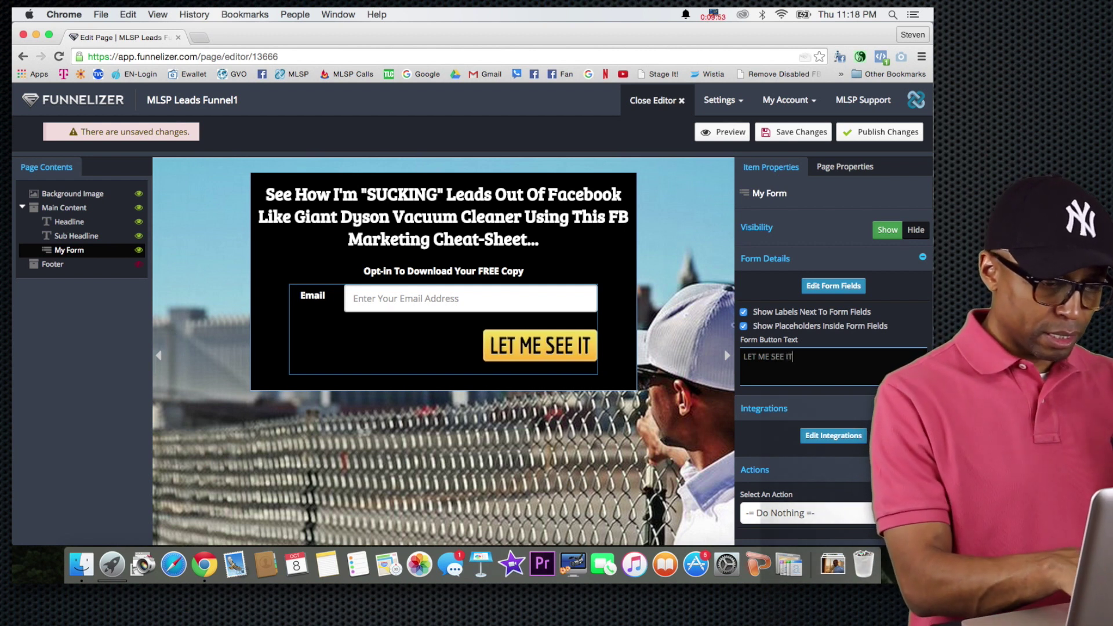
type("!")
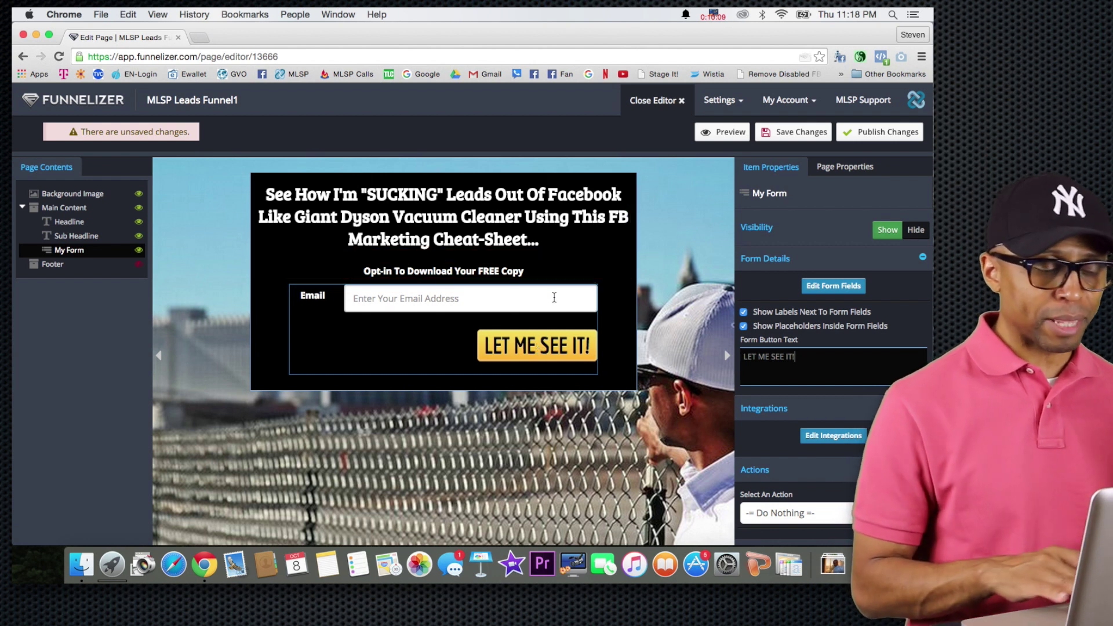
left_click(780, 133)
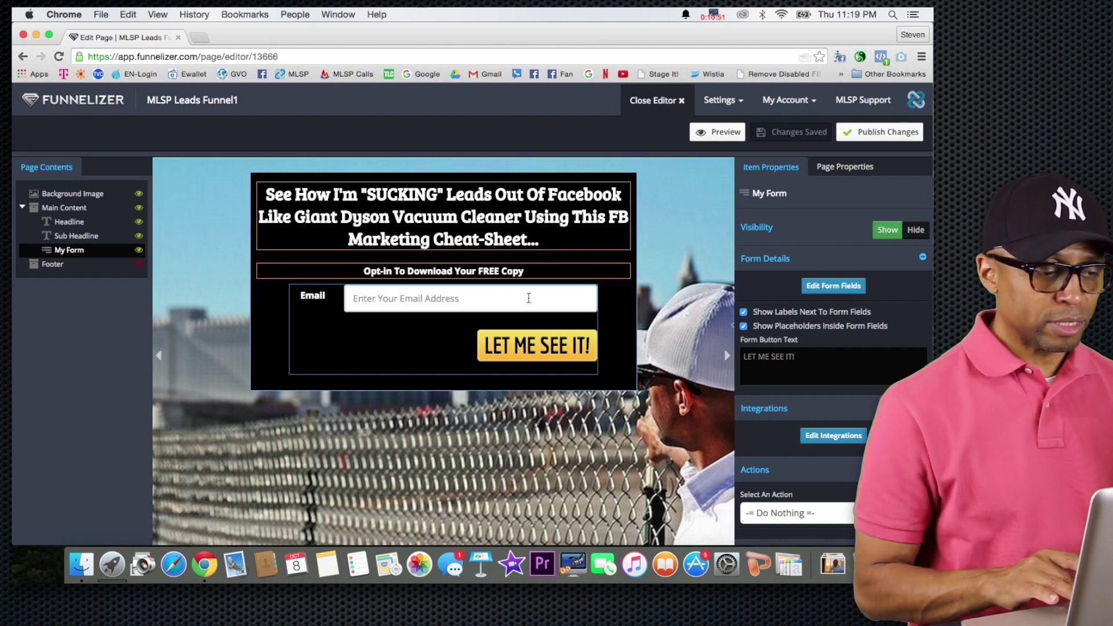
Choose [GetResponse] GetResponse Emails as the form integration, check its integration points, then open a new browser tab.
left_click(428, 302)
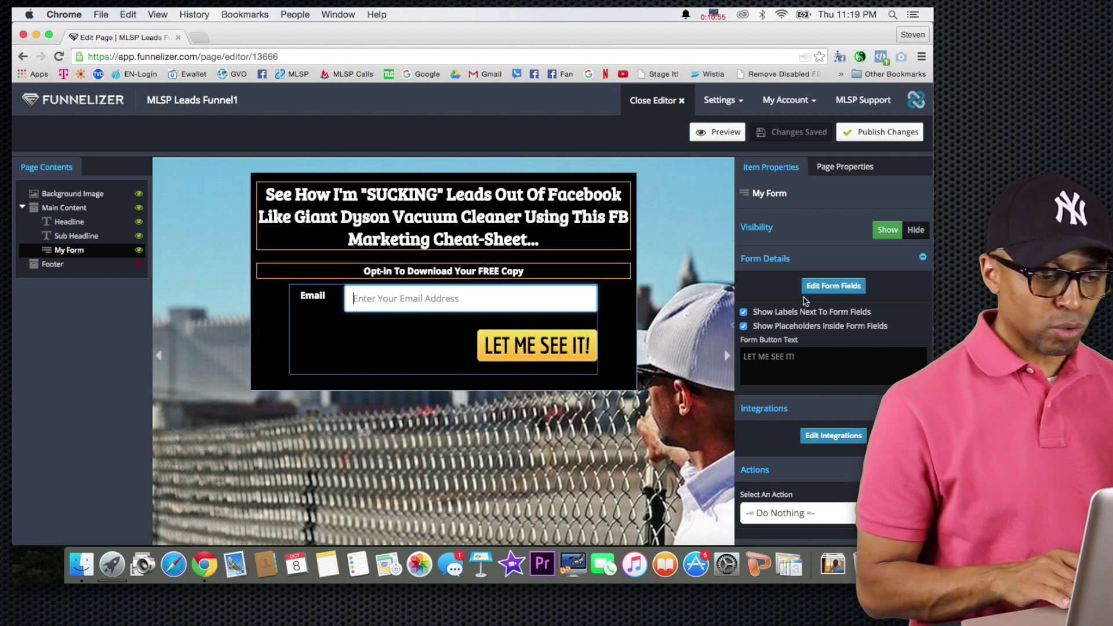
scroll(806, 301, "down", 3)
scroll(811, 307, "down", 3)
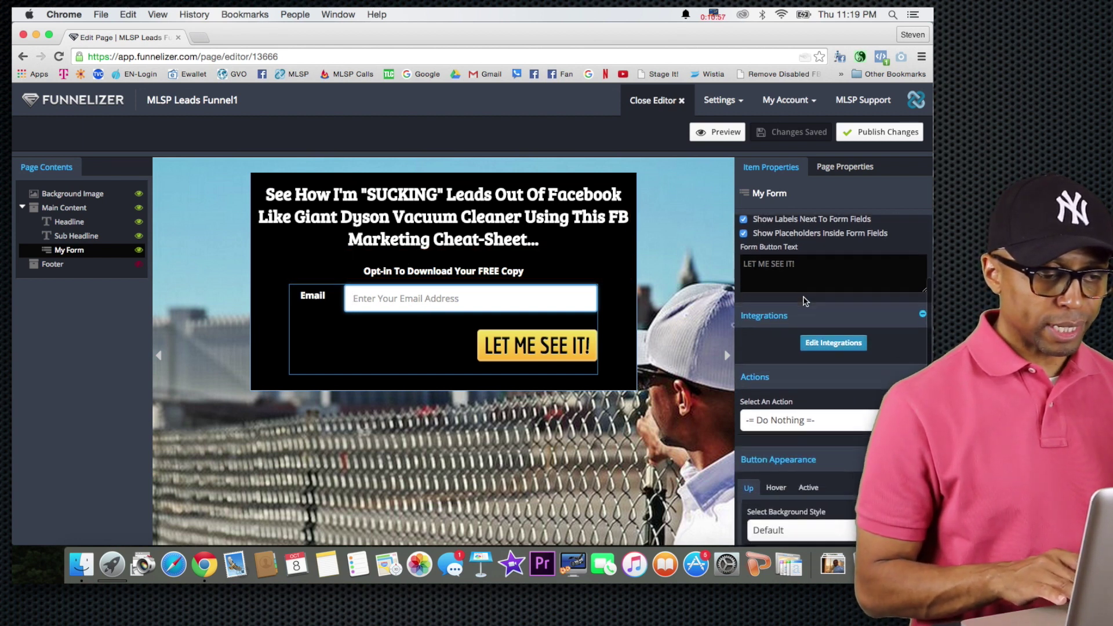
left_click(819, 314)
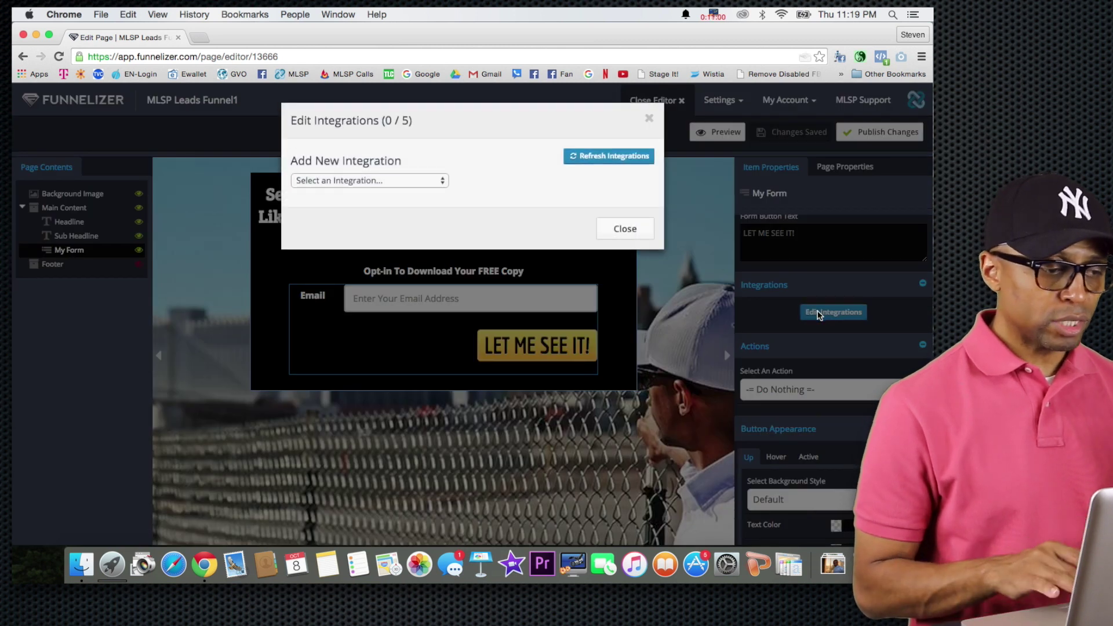
left_click(436, 182)
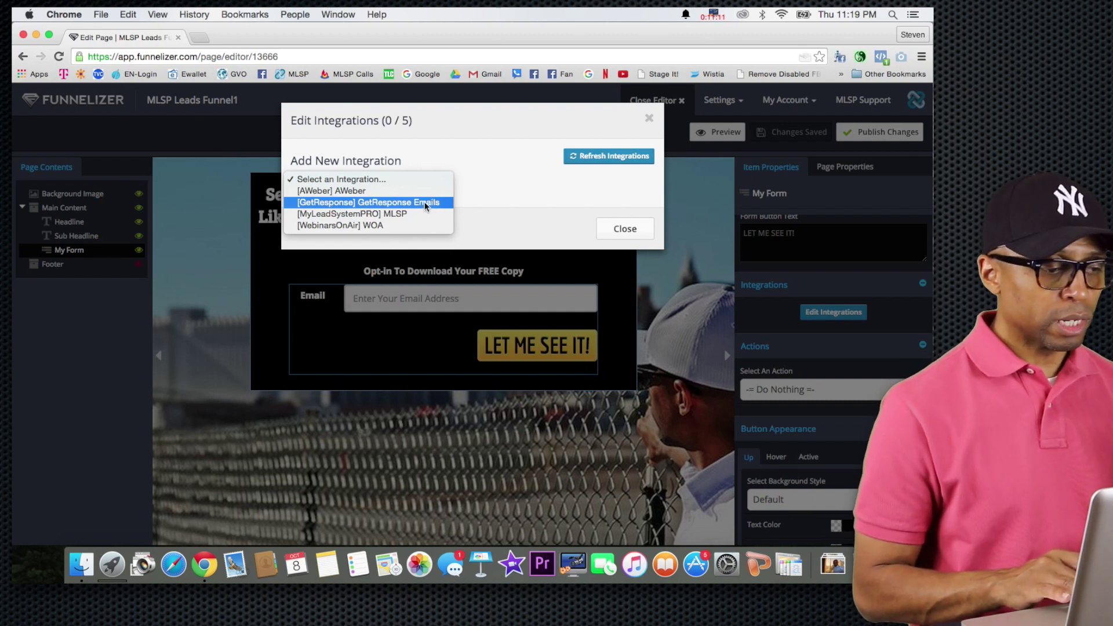
left_click(424, 202)
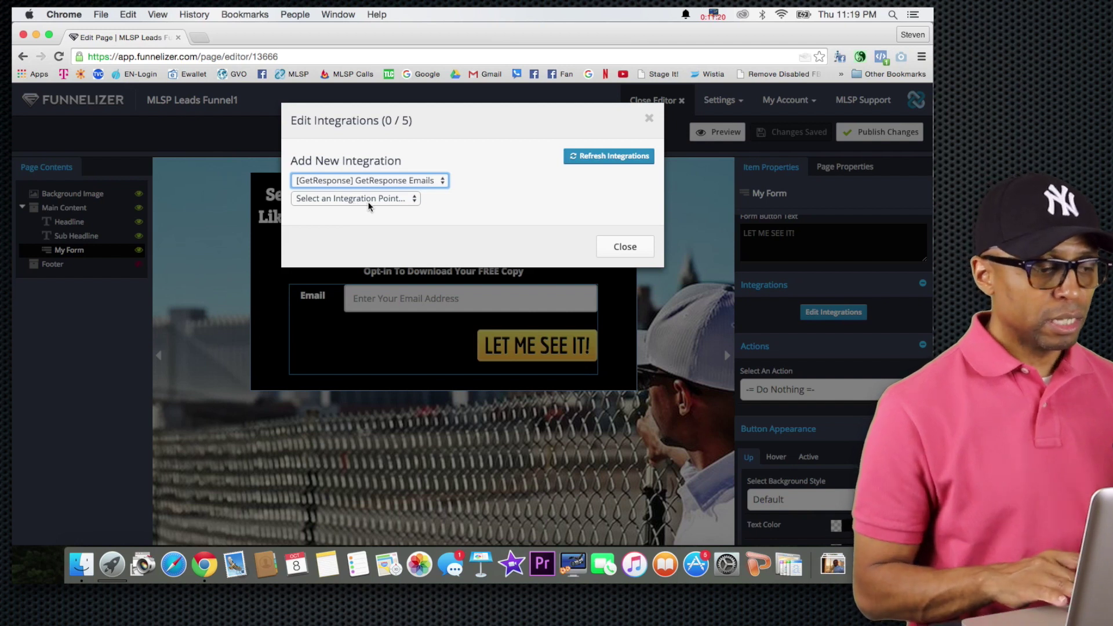
left_click(370, 197)
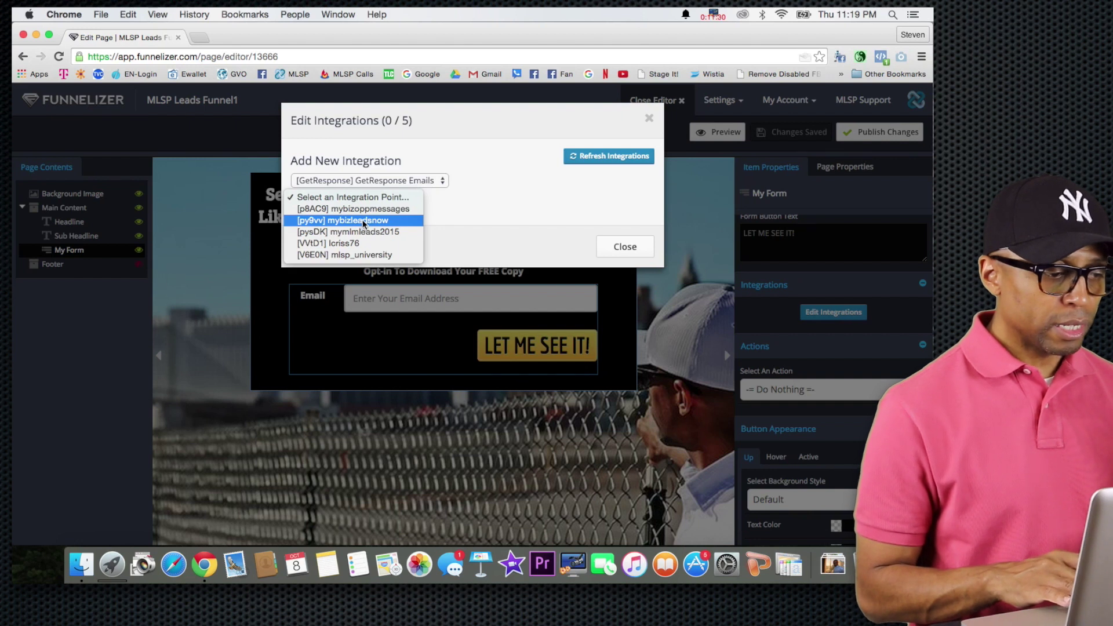
key("Escape")
left_click(200, 37)
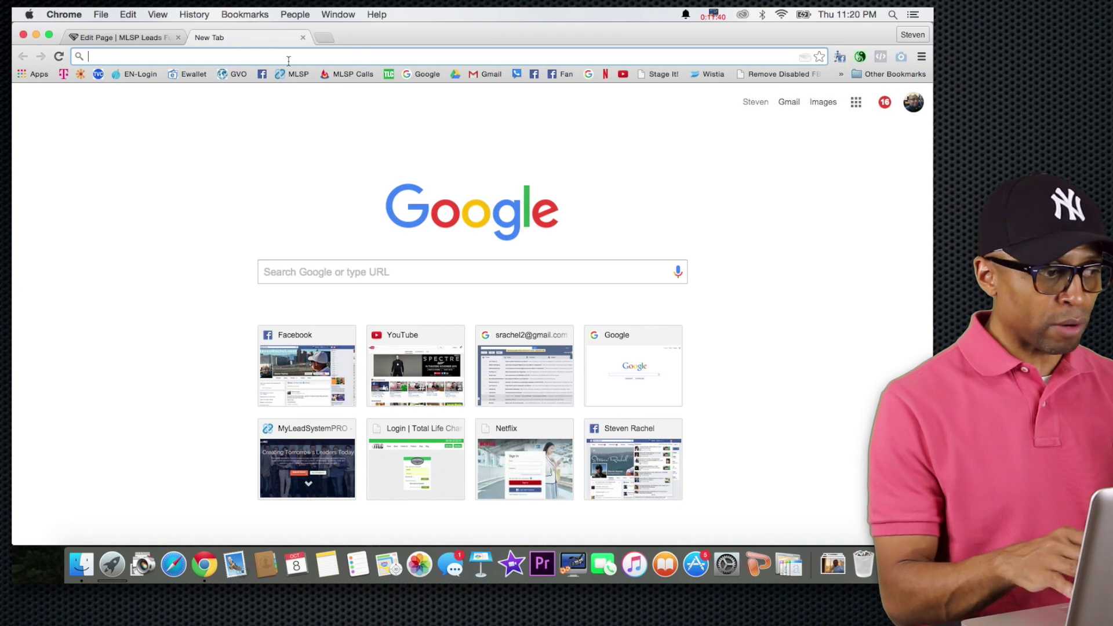
Load getresponse.com and log in to reach the GetResponse account dashboard.
type("getresponse.com")
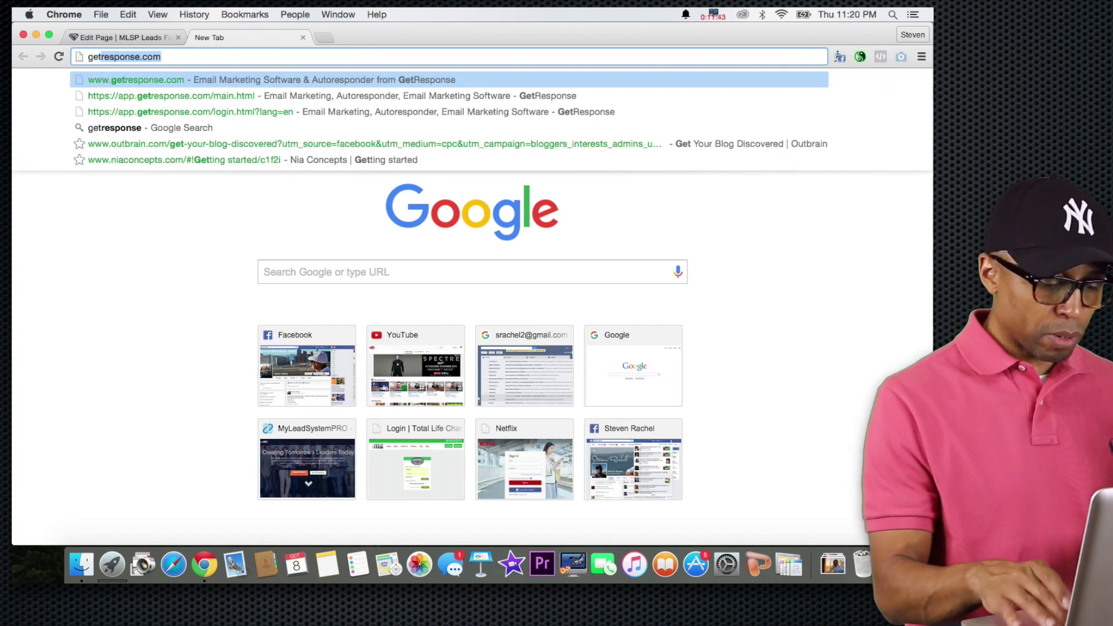
key("Return")
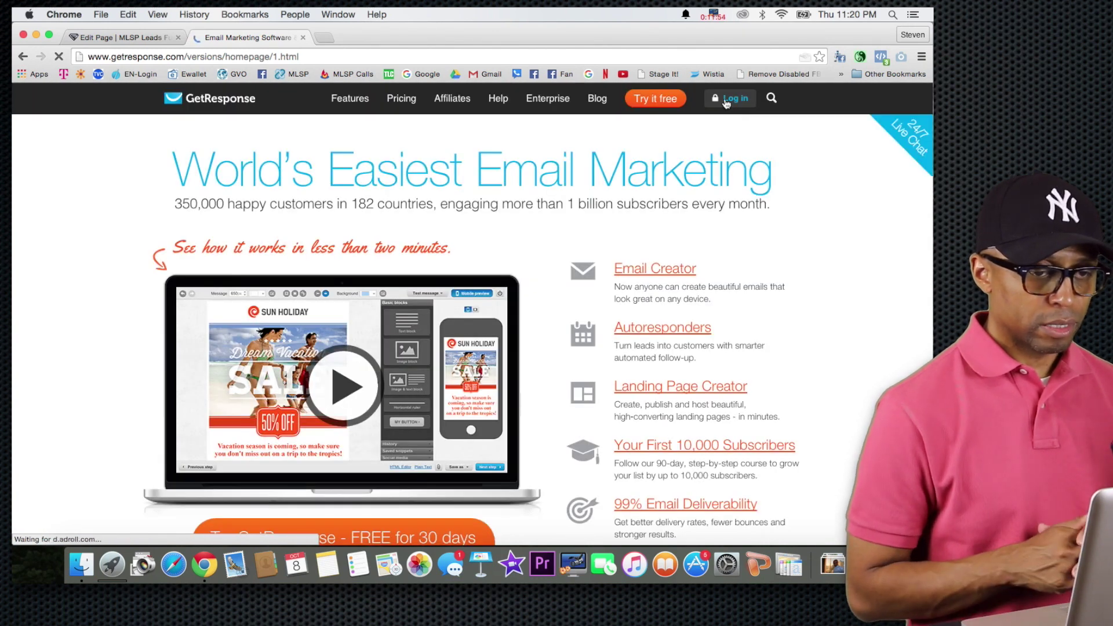
left_click(726, 101)
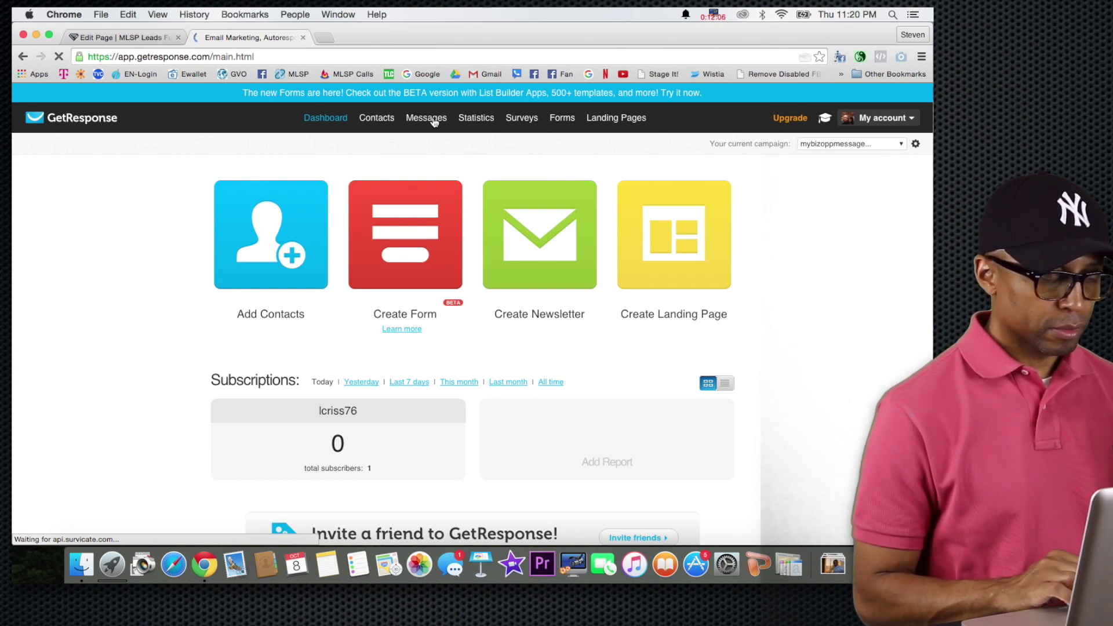
left_click(434, 121)
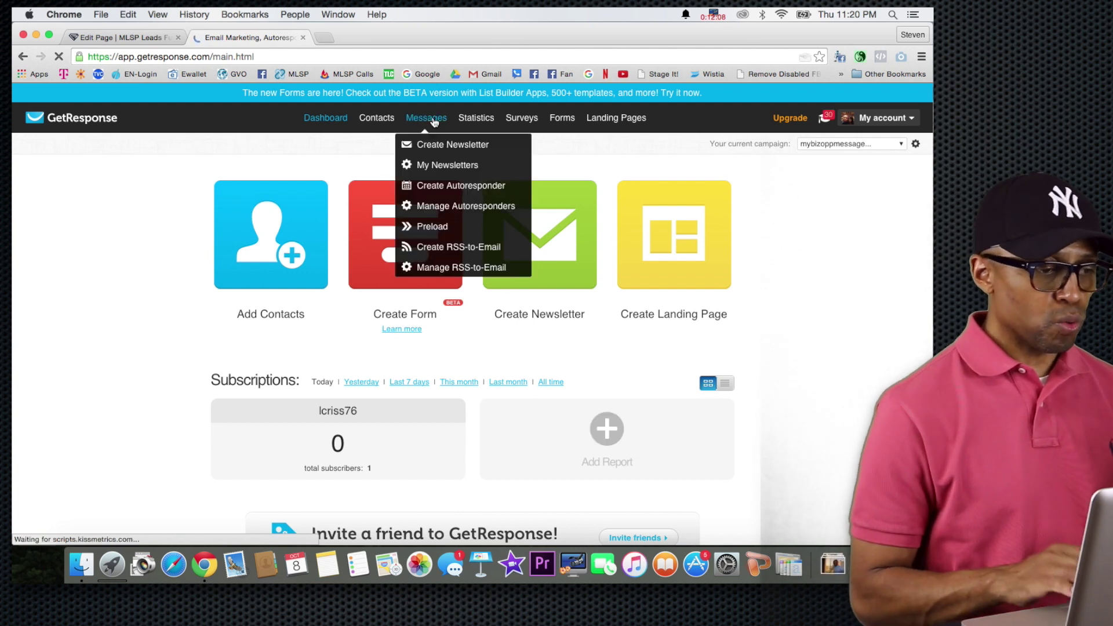
List the autoresponders for the mybizleadsnow campaign instead of mybizoppmessages, then return to the Funnelizer editor.
left_click(447, 207)
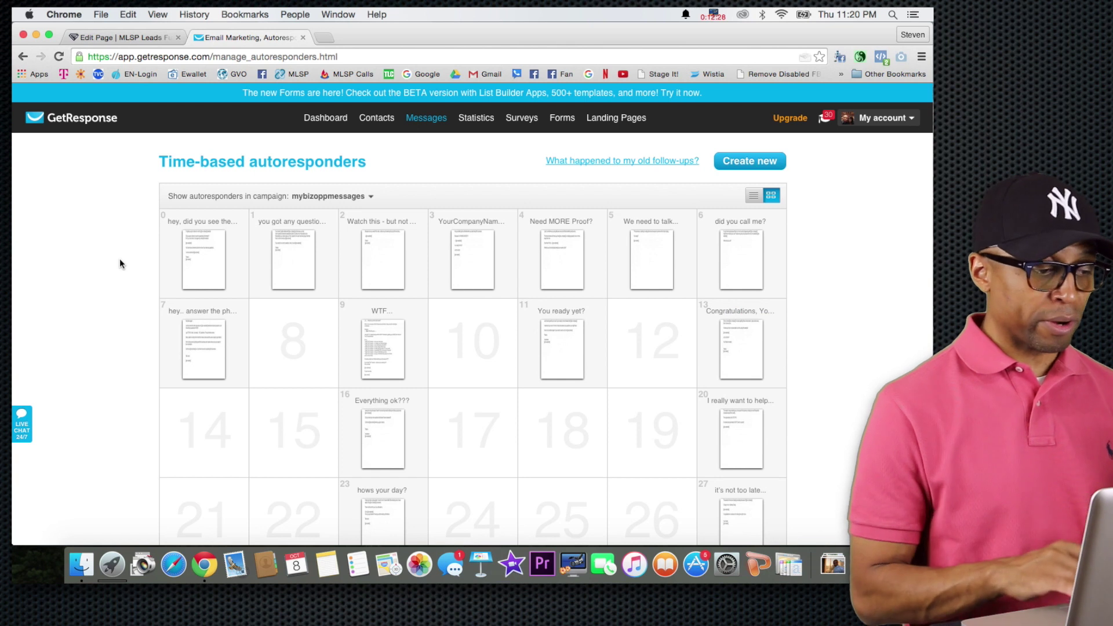
left_click(356, 199)
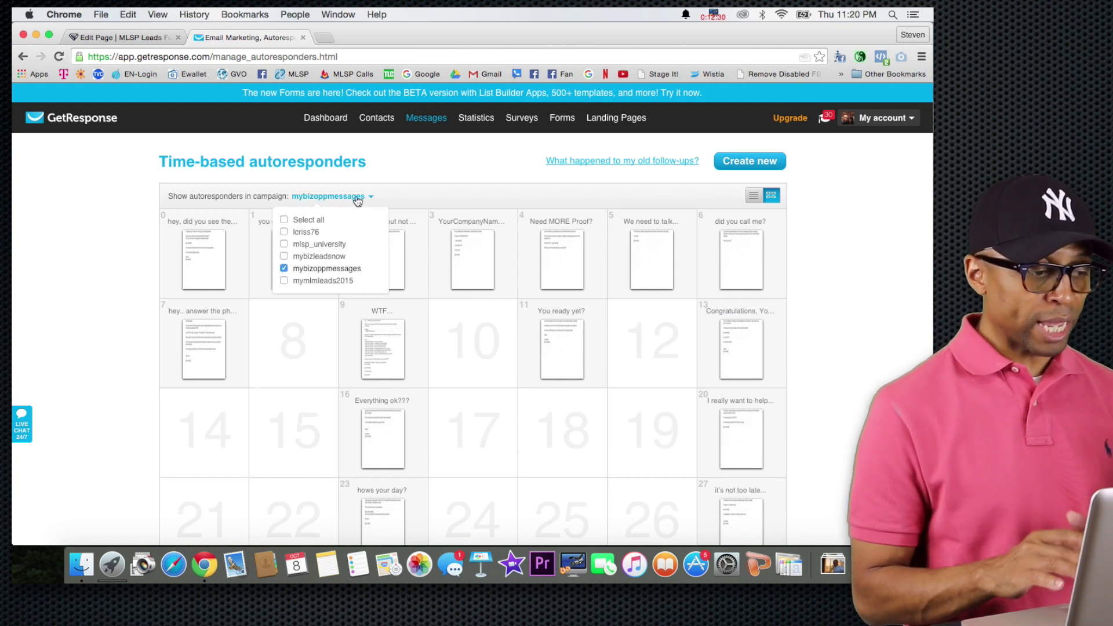
left_click(284, 269)
left_click(284, 257)
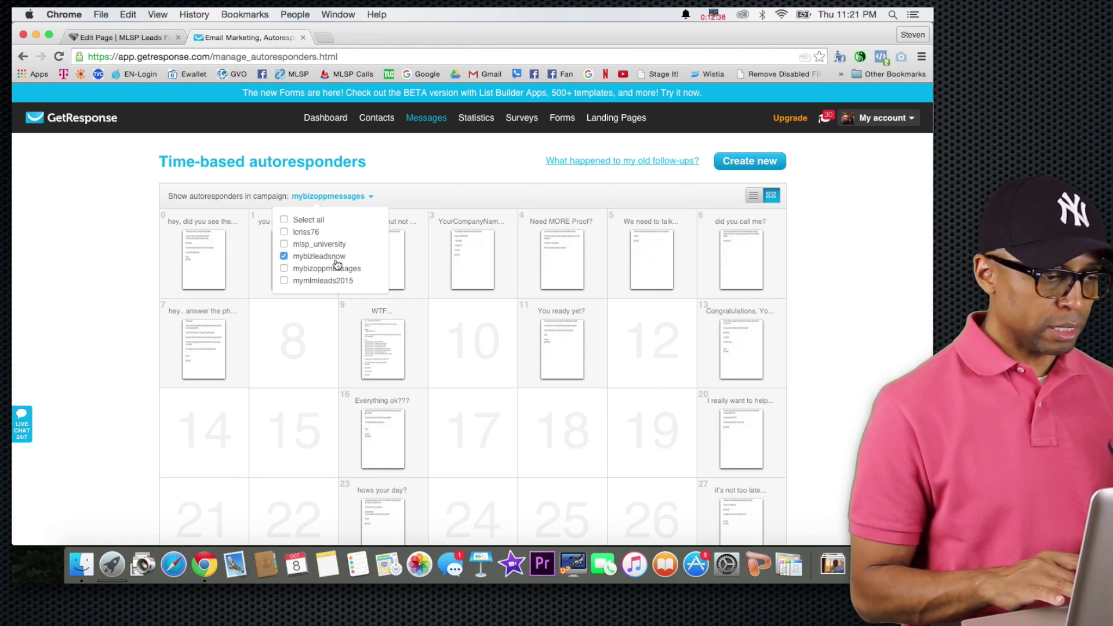
left_click(120, 222)
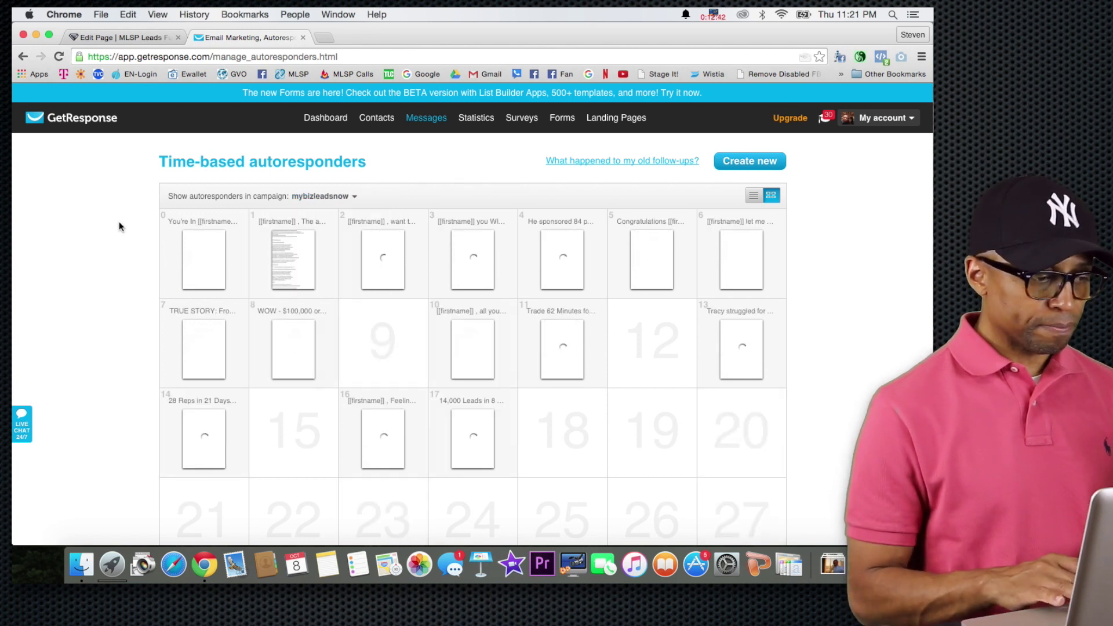
scroll(130, 269, "down", 2)
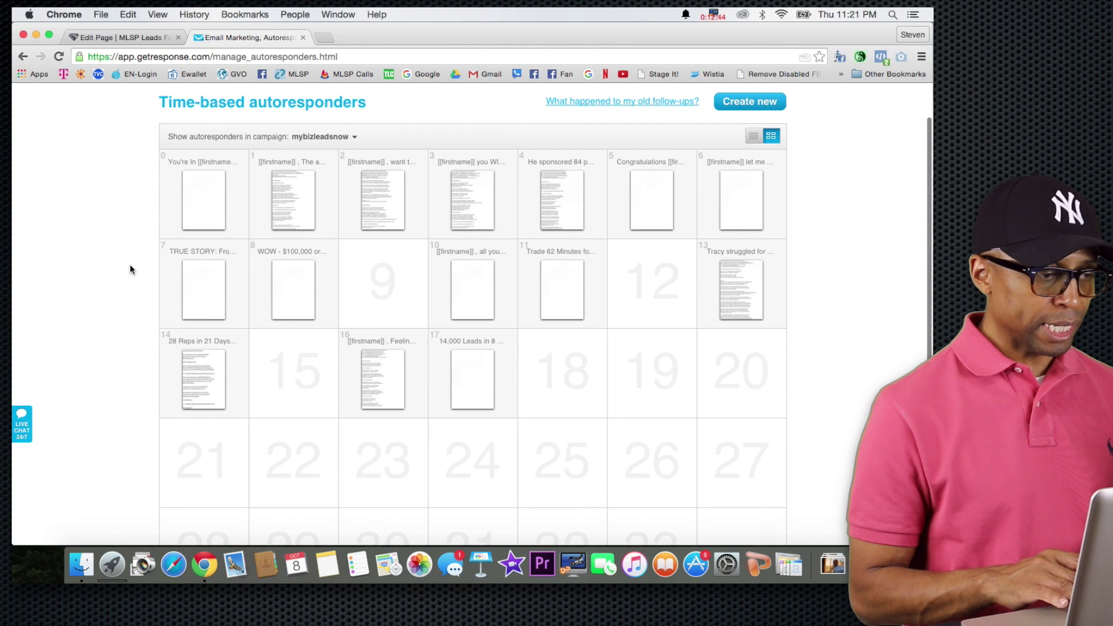
scroll(129, 268, "down", 5)
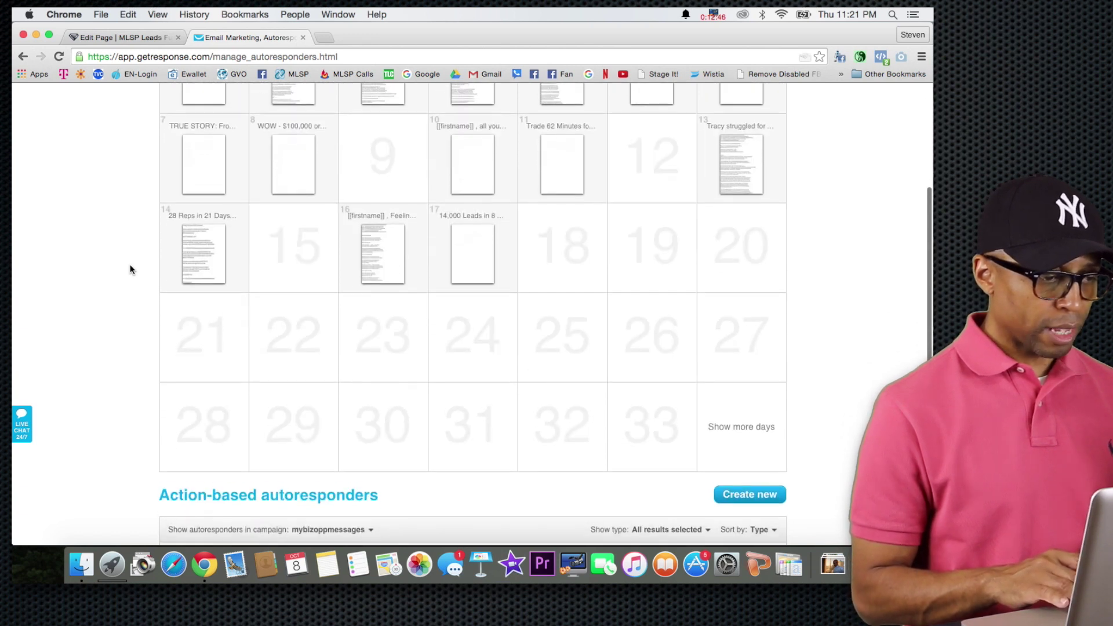
scroll(130, 264, "up", 2)
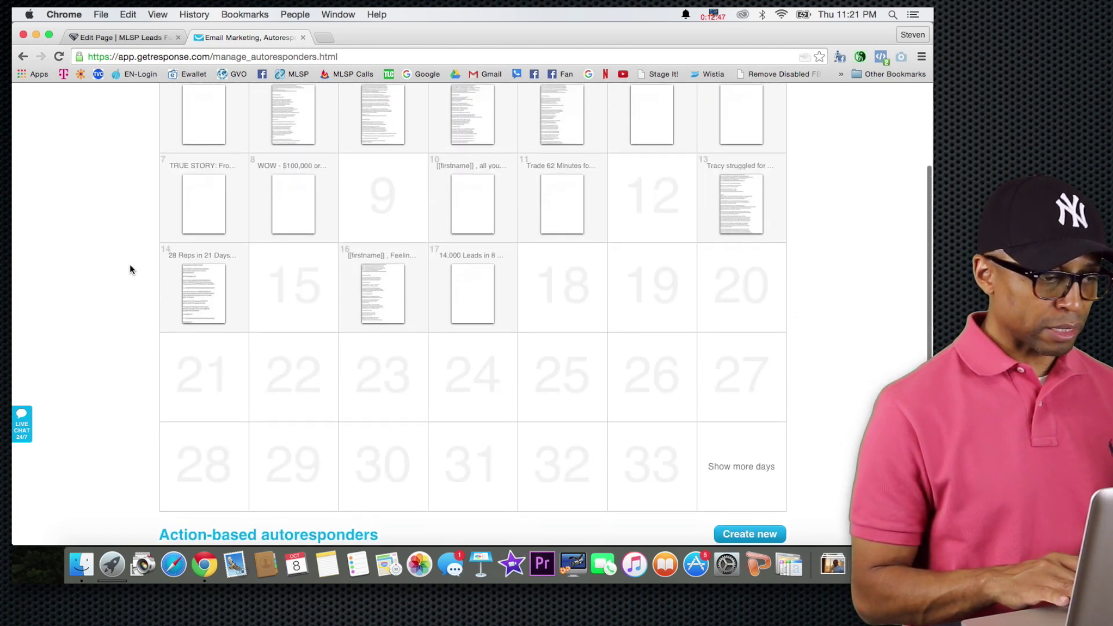
left_click(142, 37)
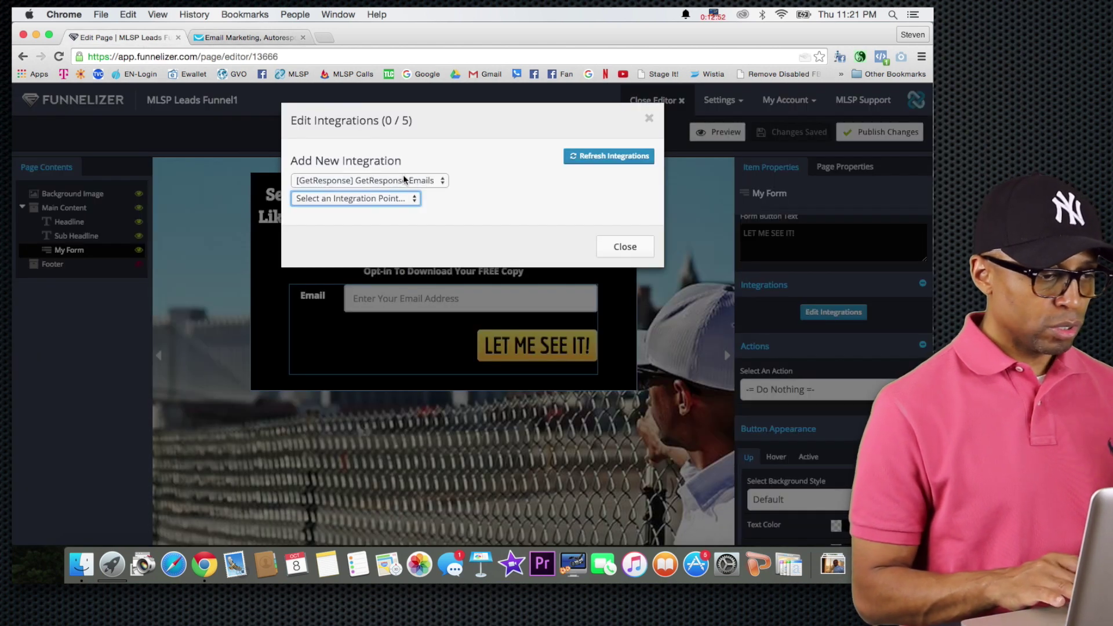
Add the GetResponse [py9vv] mybizleadsnow integration to the opt-in form, then save and publish the page.
left_click(395, 197)
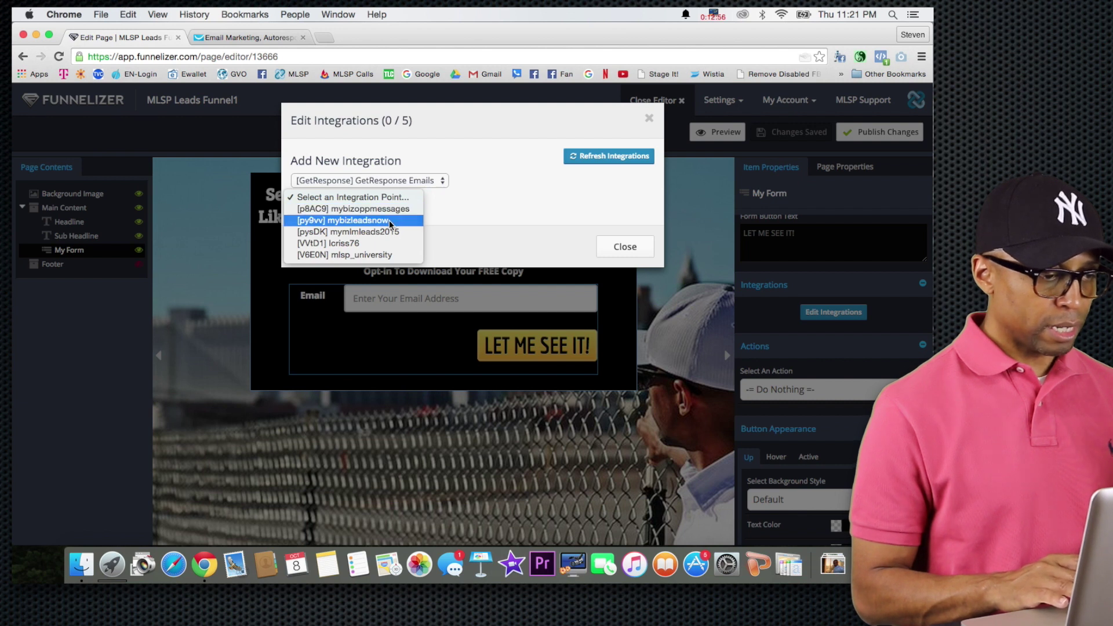
left_click(388, 220)
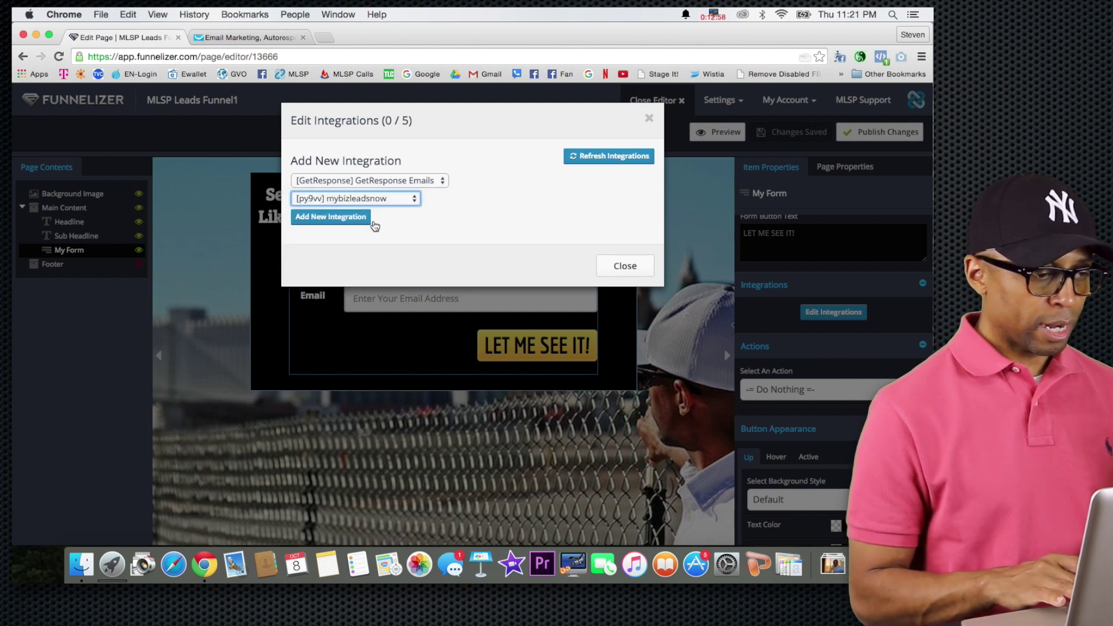
left_click(342, 218)
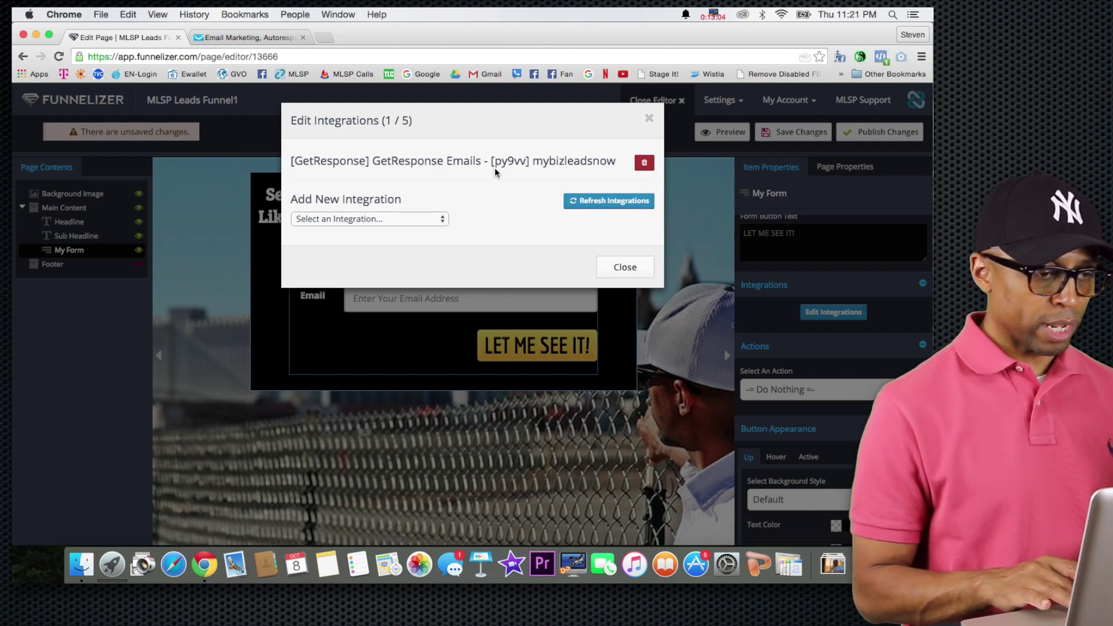
left_click(632, 271)
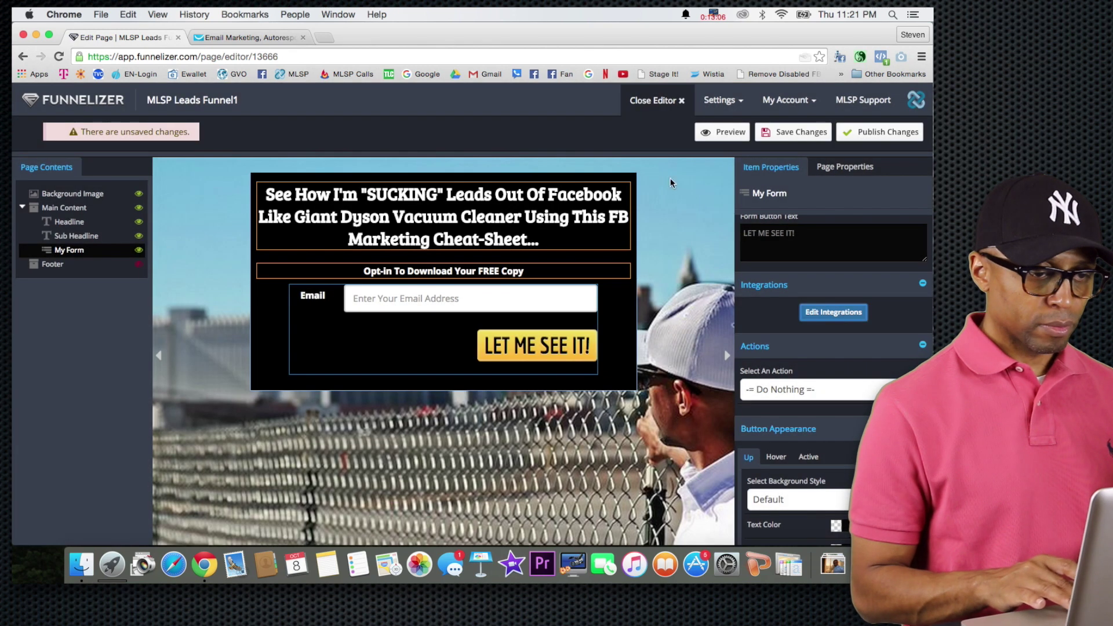
left_click(774, 135)
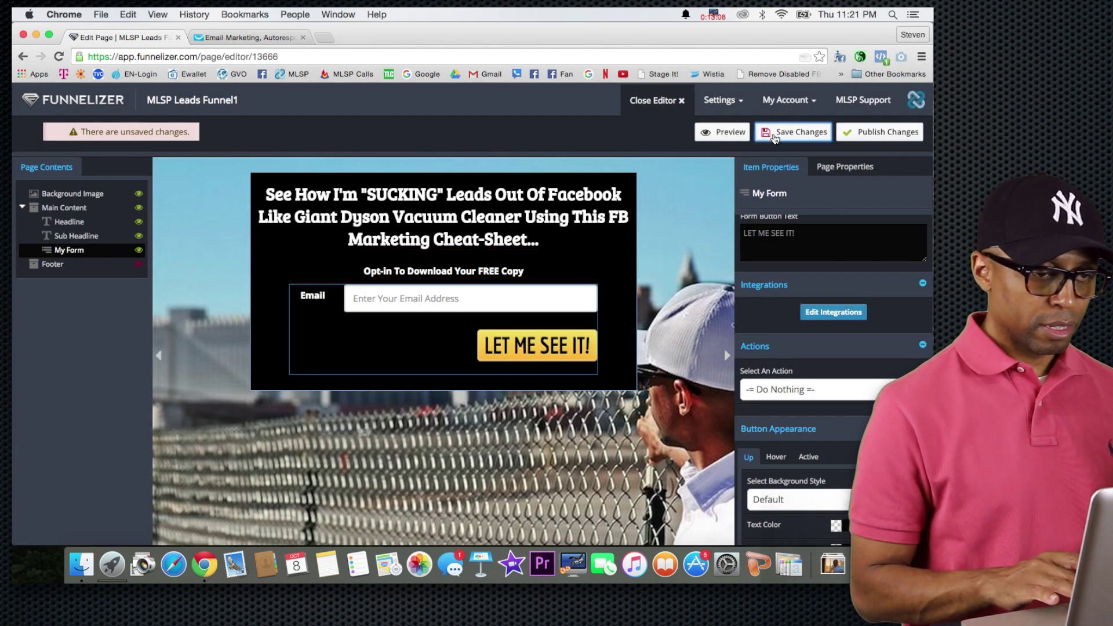
left_click(871, 134)
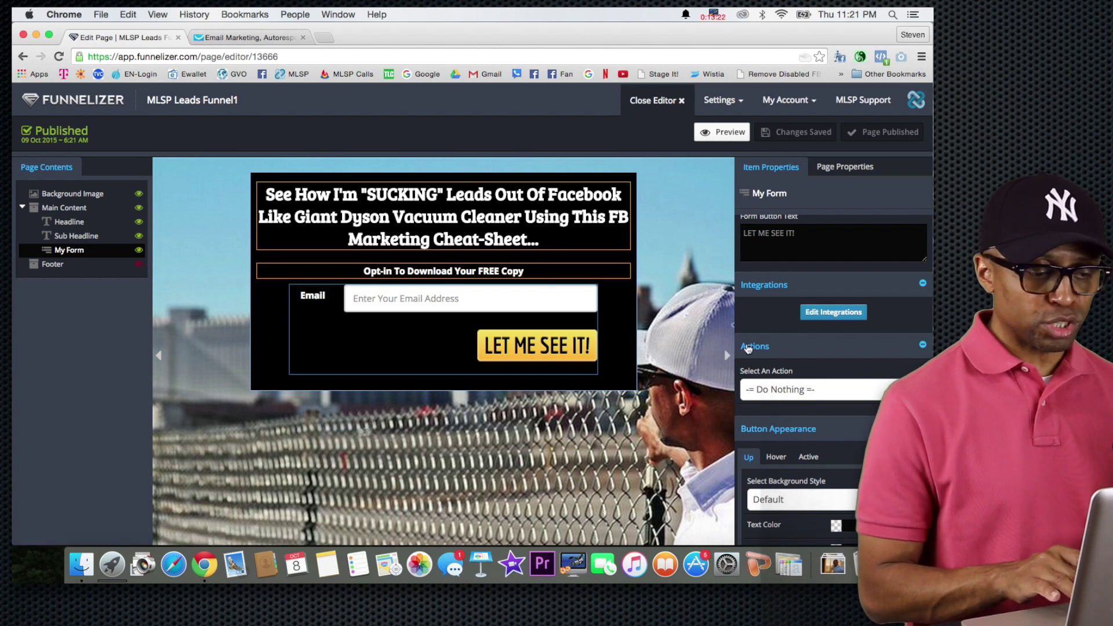
scroll(745, 297, "down", 2)
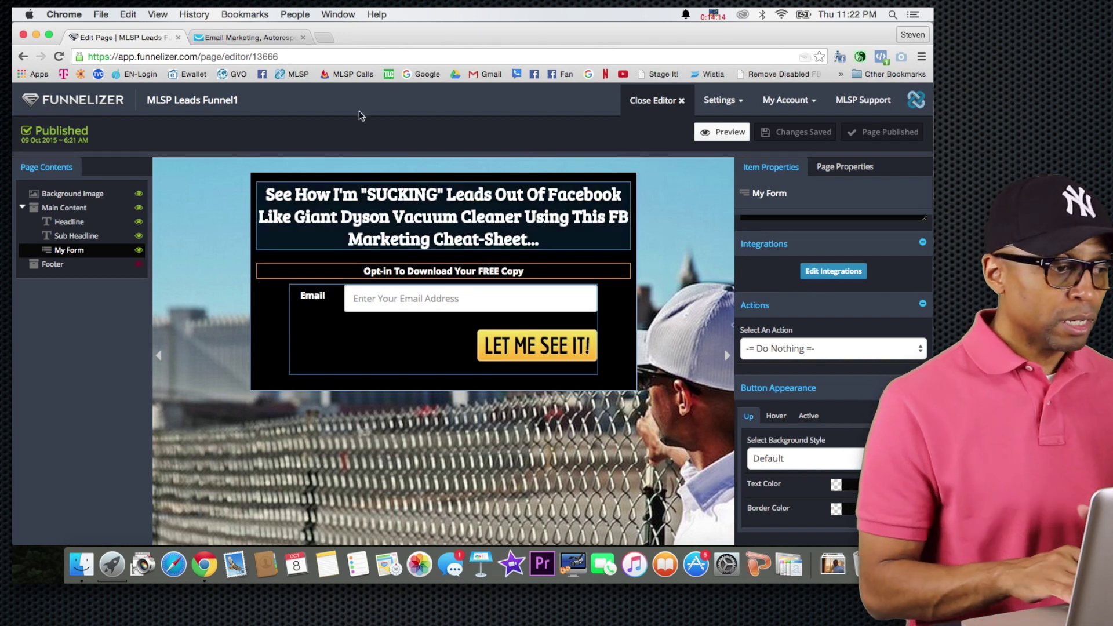
Load MyLeadSystemPRO from its bookmark in a new tab and enter through Member Login.
left_click(326, 37)
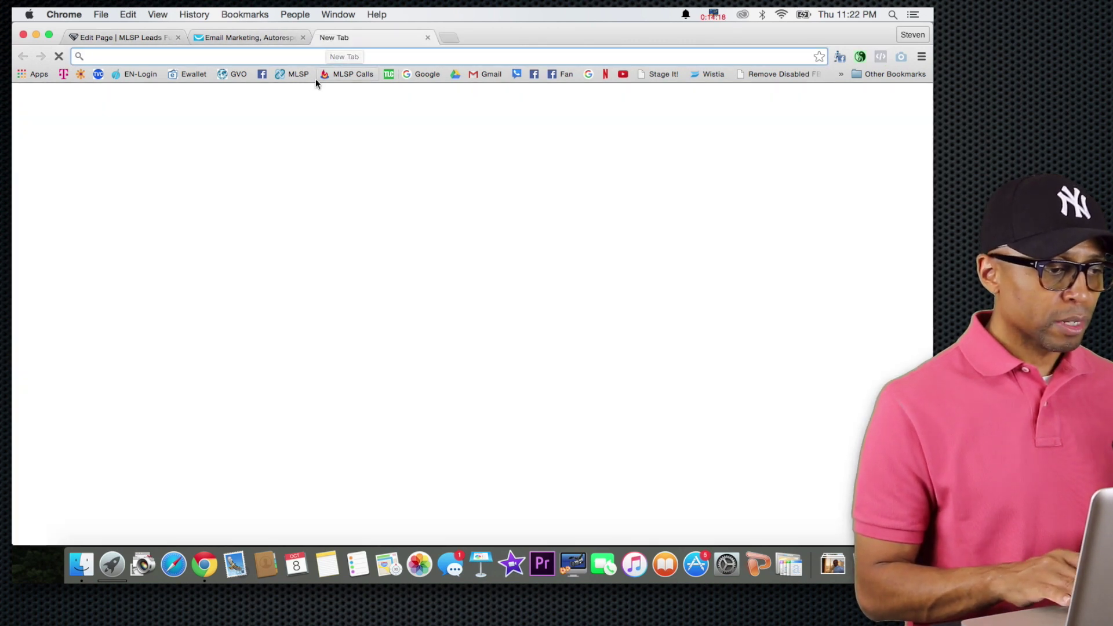
left_click(288, 75)
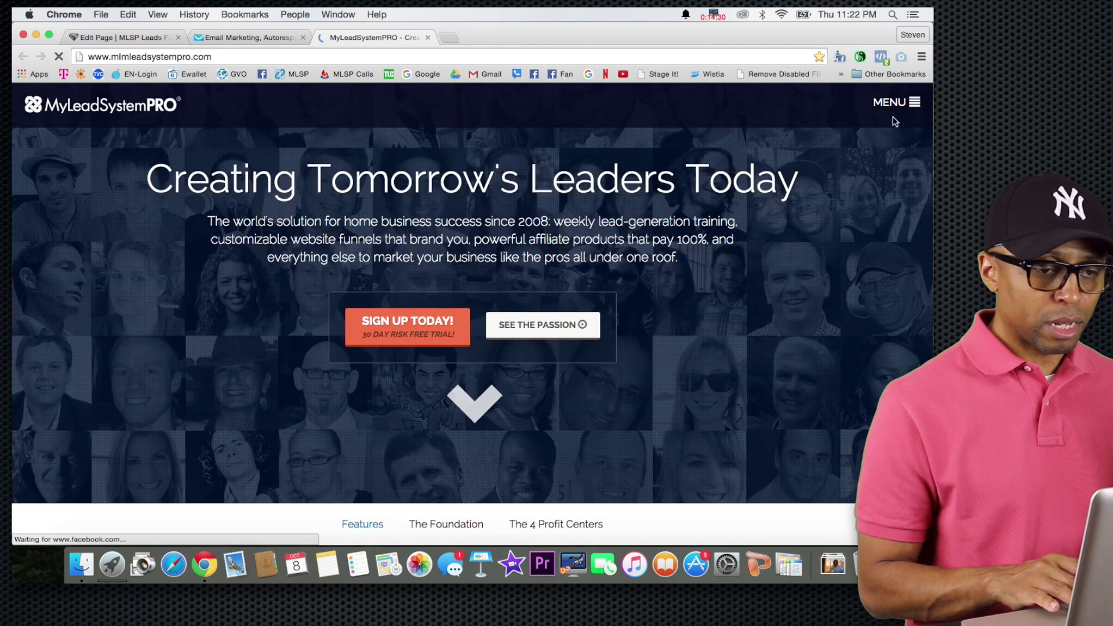
left_click(897, 103)
left_click(817, 329)
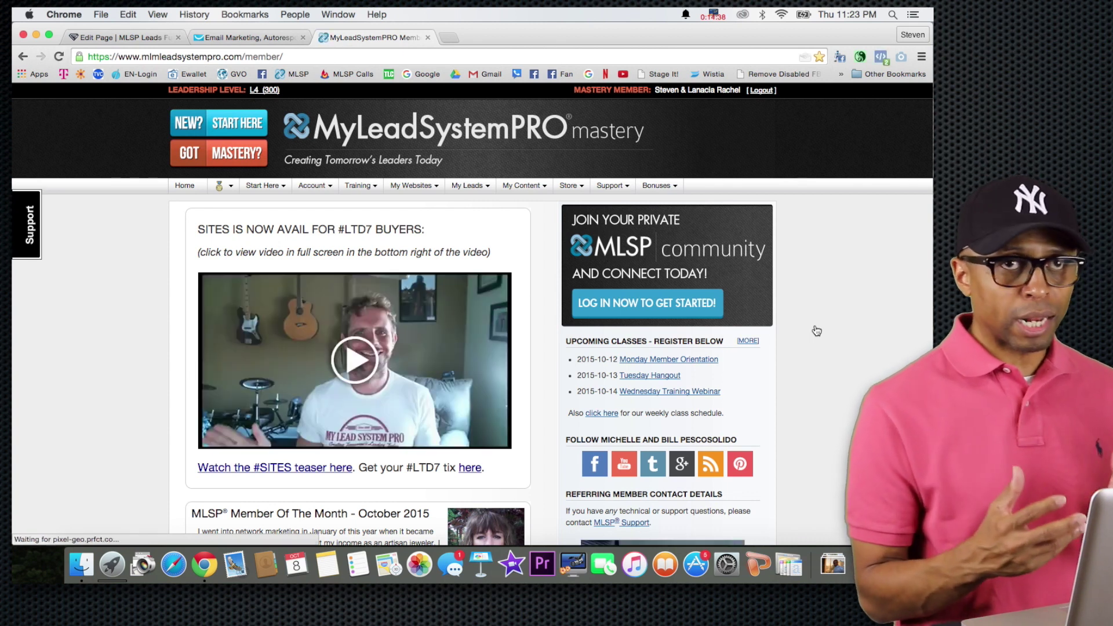
Go to My Websites > MLSP Campaigns and scroll to the table of 10 default campaigns.
left_click(411, 186)
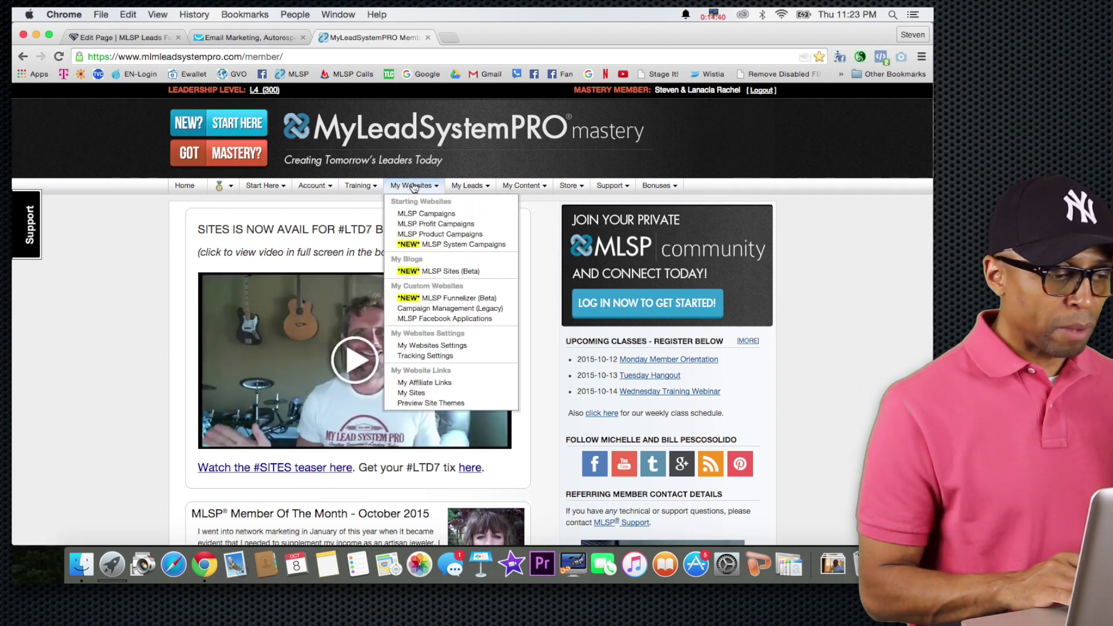
left_click(421, 213)
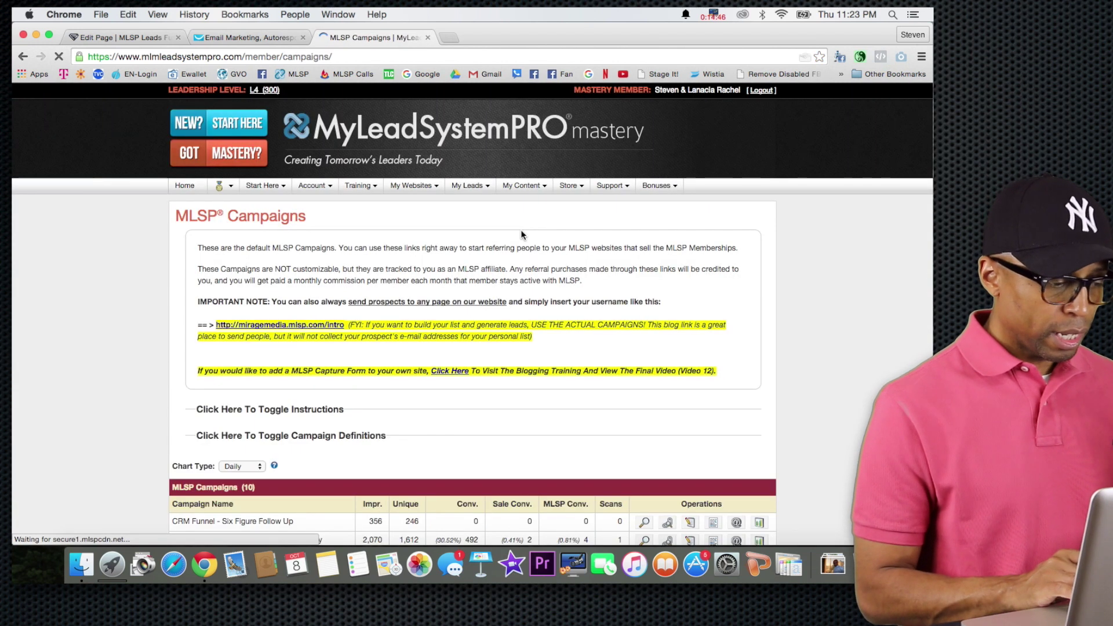
scroll(461, 325, "down", 3)
scroll(461, 325, "down", 2)
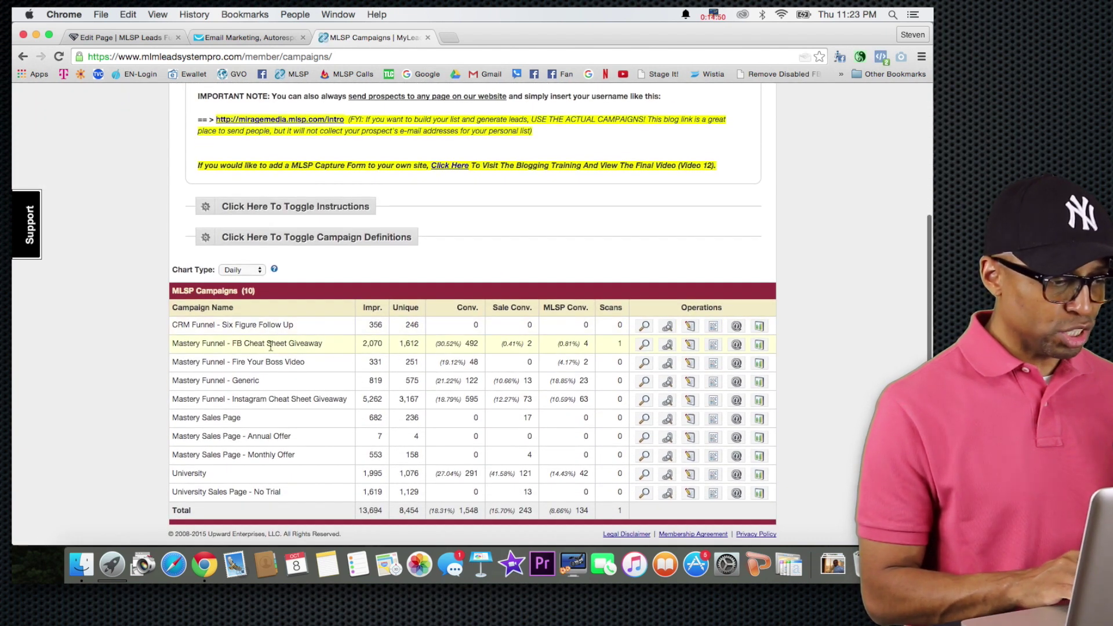
scroll(413, 339, "up", 5)
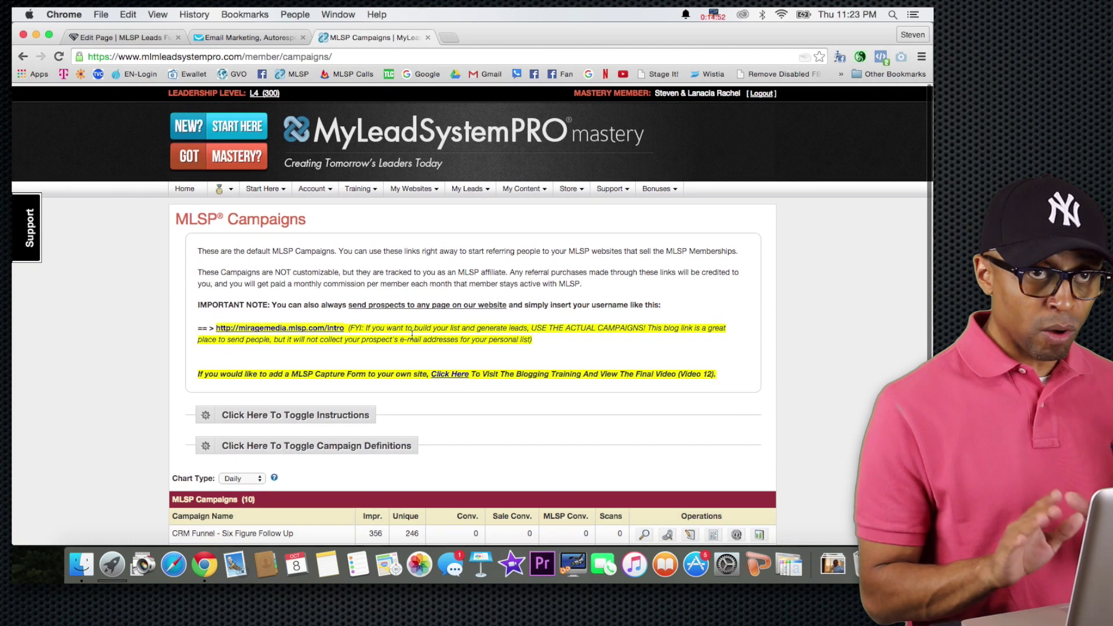
left_click(414, 185)
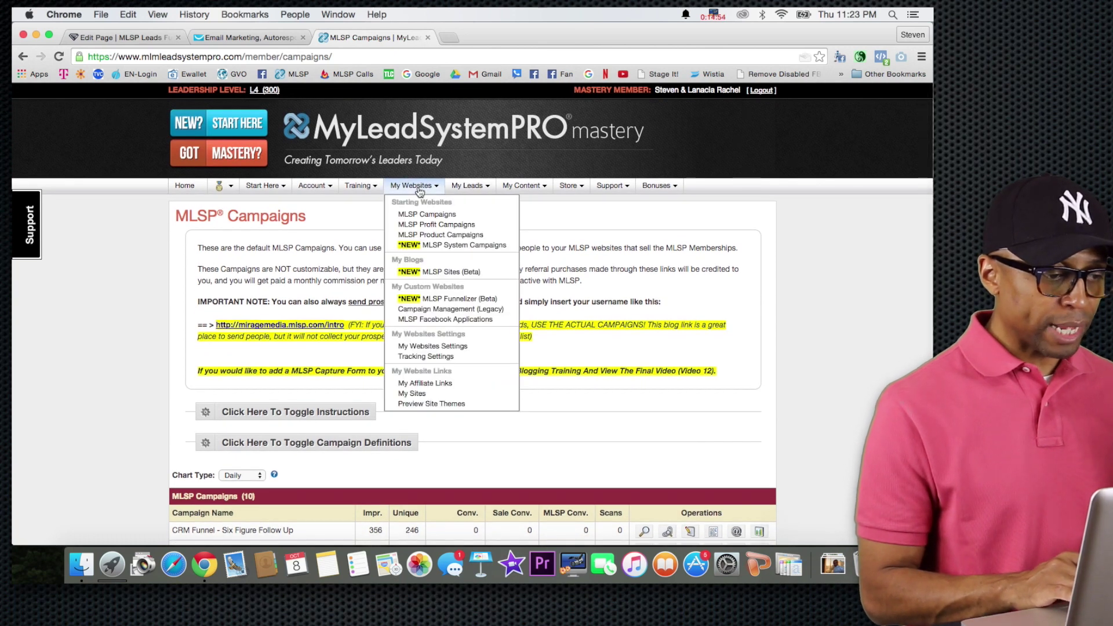
left_click(415, 215)
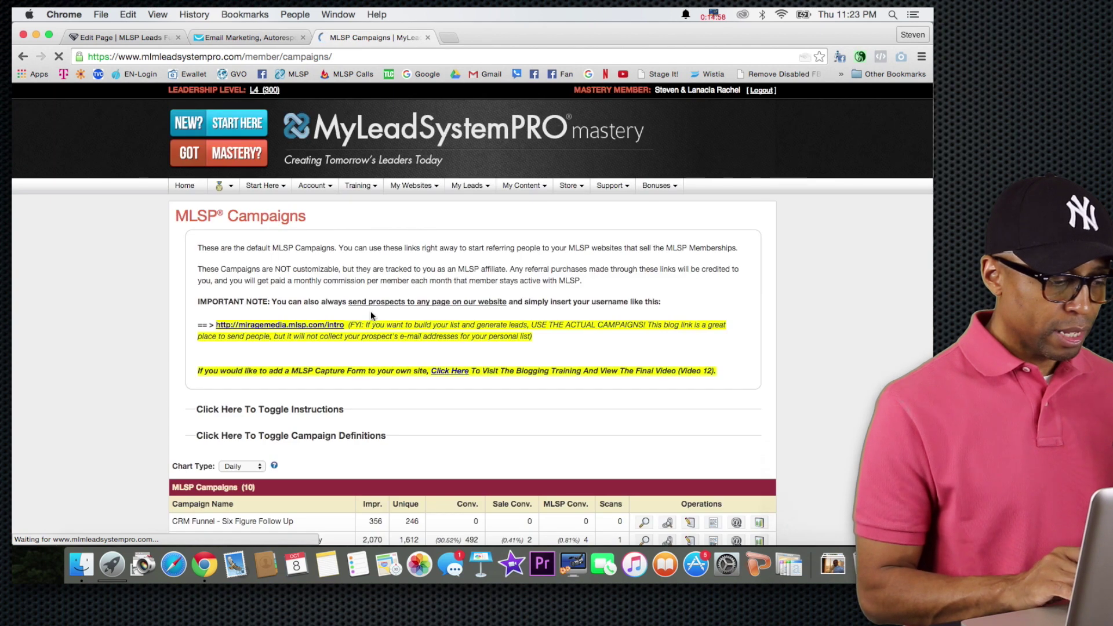
scroll(370, 315, "down", 5)
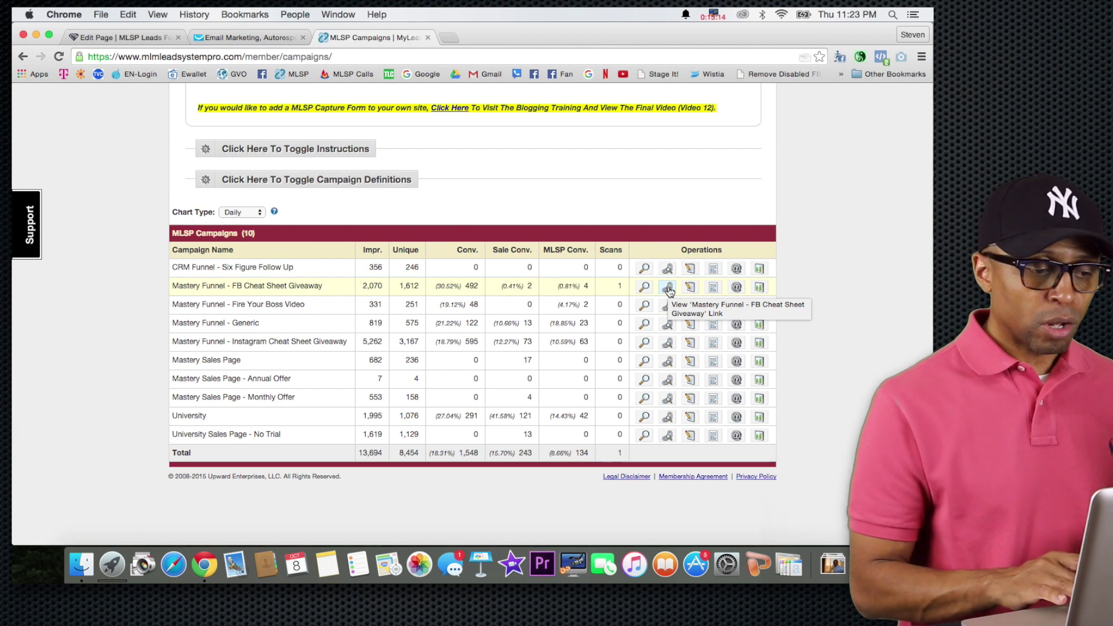
Preview the FB Cheat Sheet Giveaway funnel page and its name and email opt-in form.
left_click(644, 287)
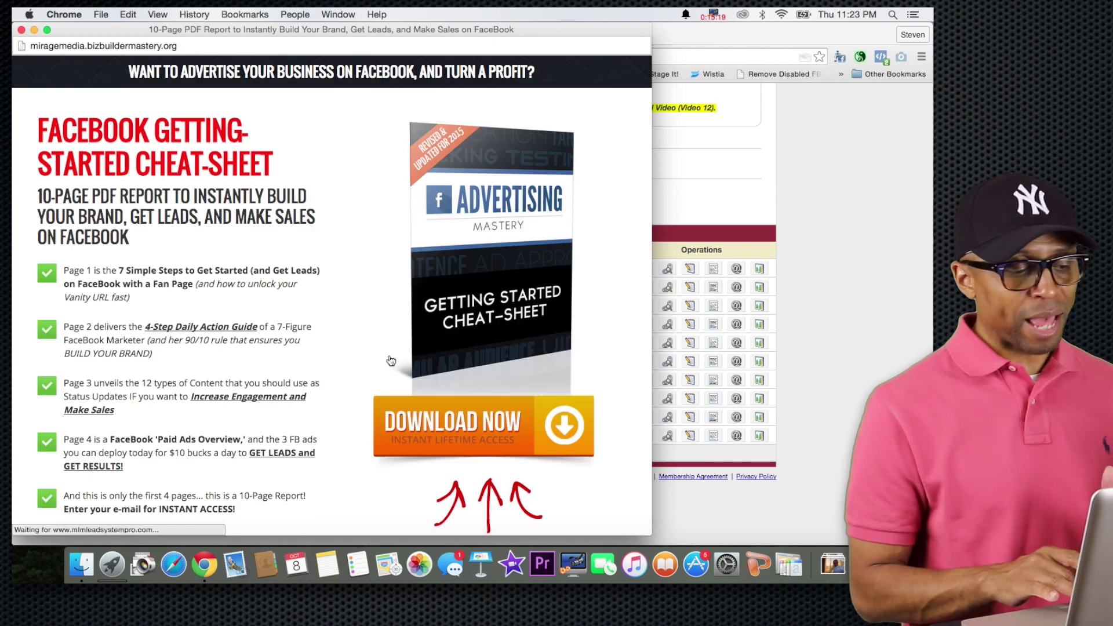
left_click(487, 423)
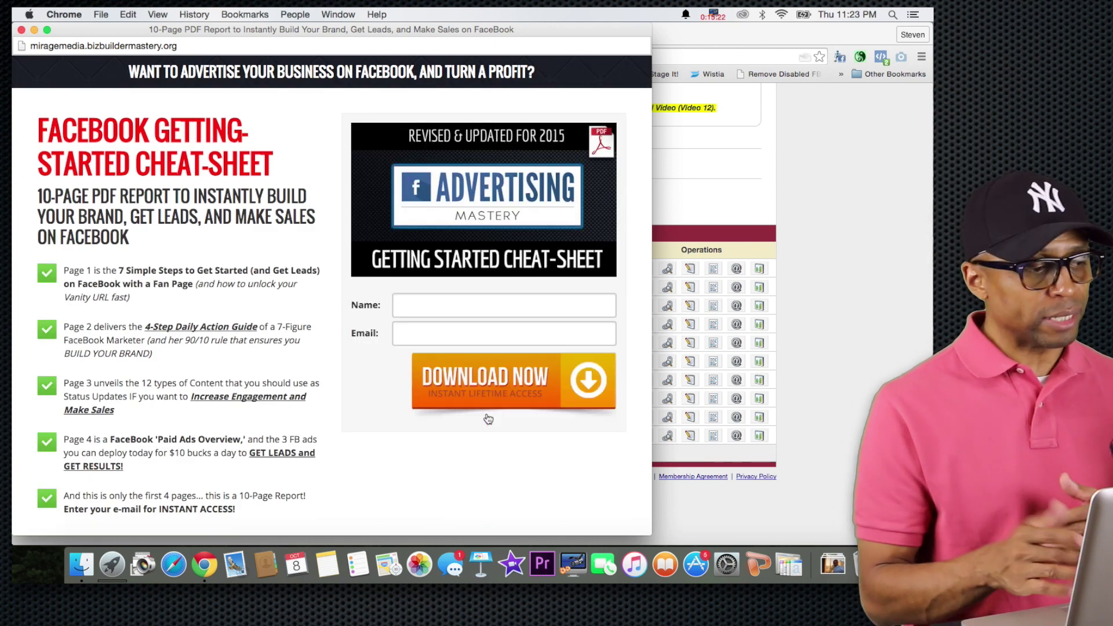
left_click(22, 29)
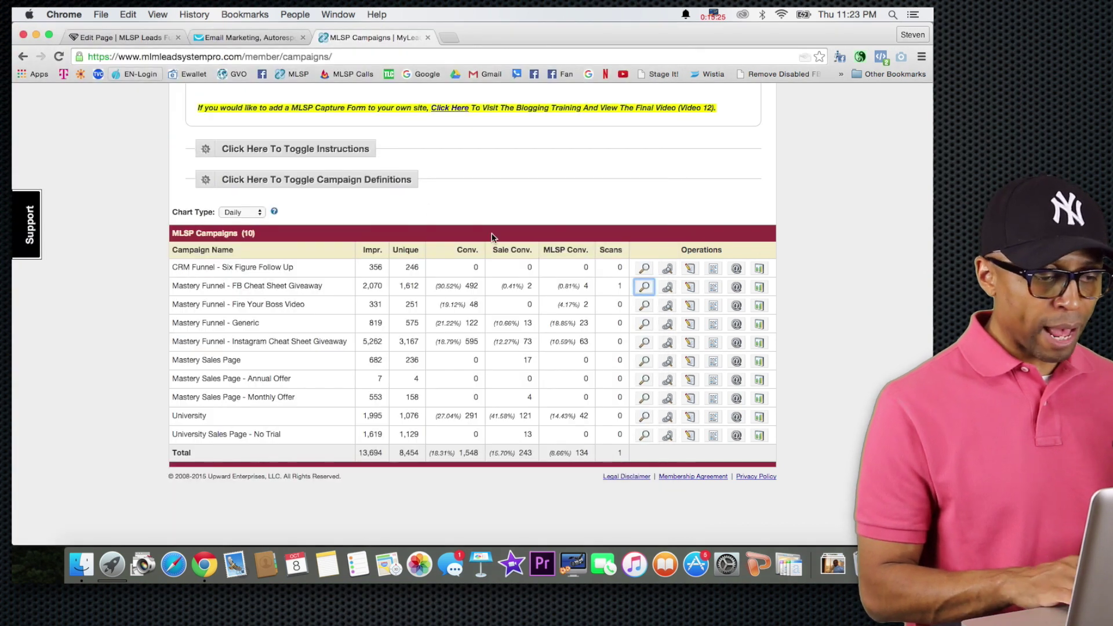
Open the campaign's Direct Thank You Page link in a new tab via Go to URL.
left_click(668, 287)
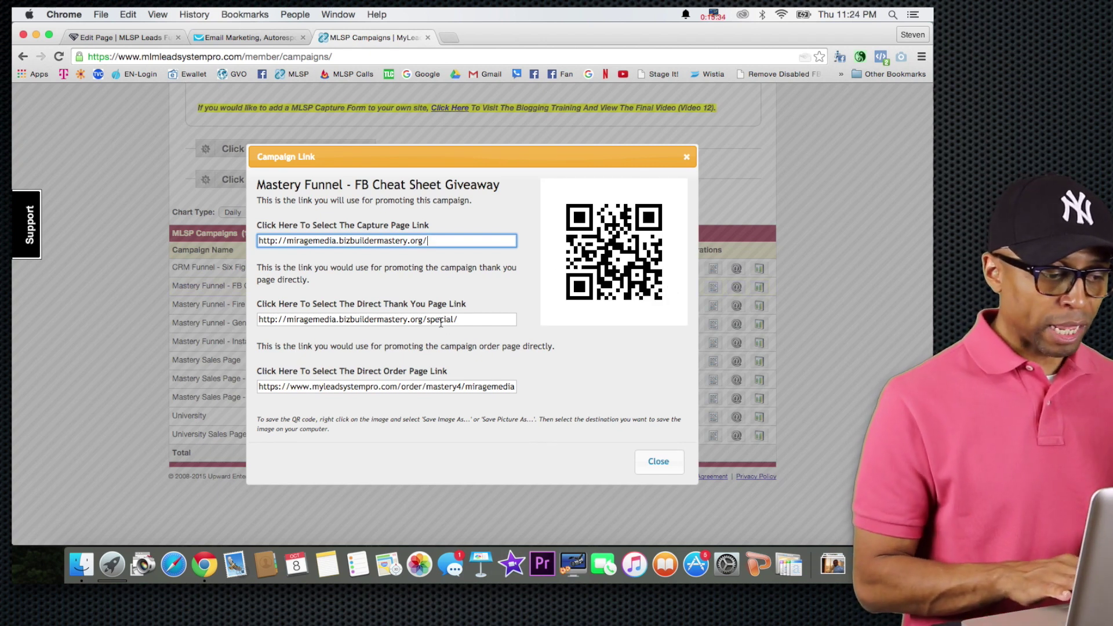
left_click(440, 323)
right_click(440, 323)
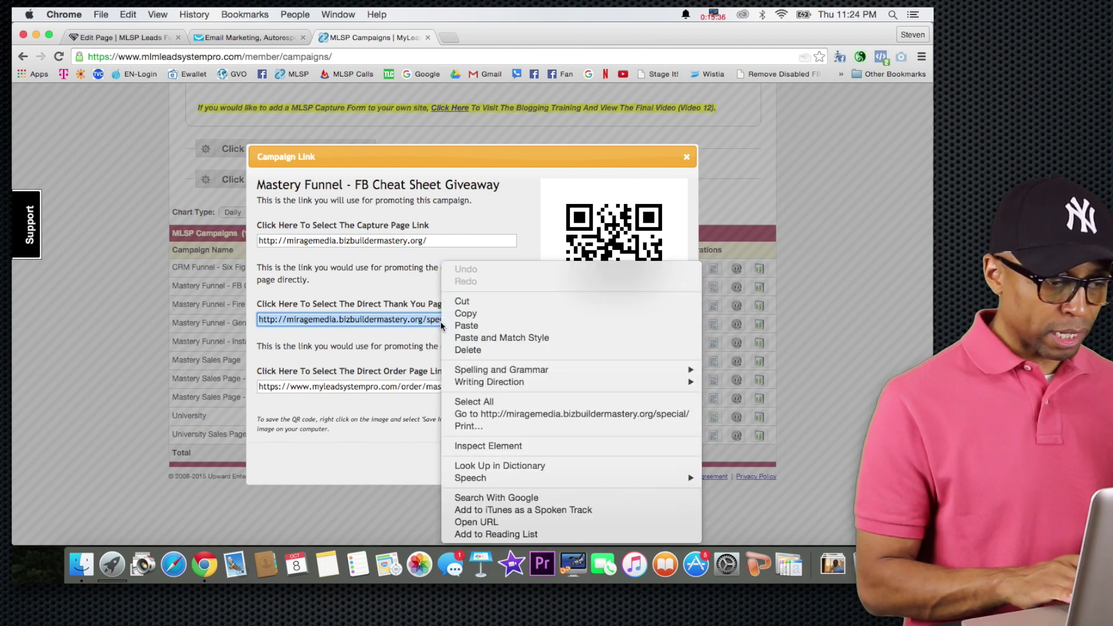
left_click(488, 412)
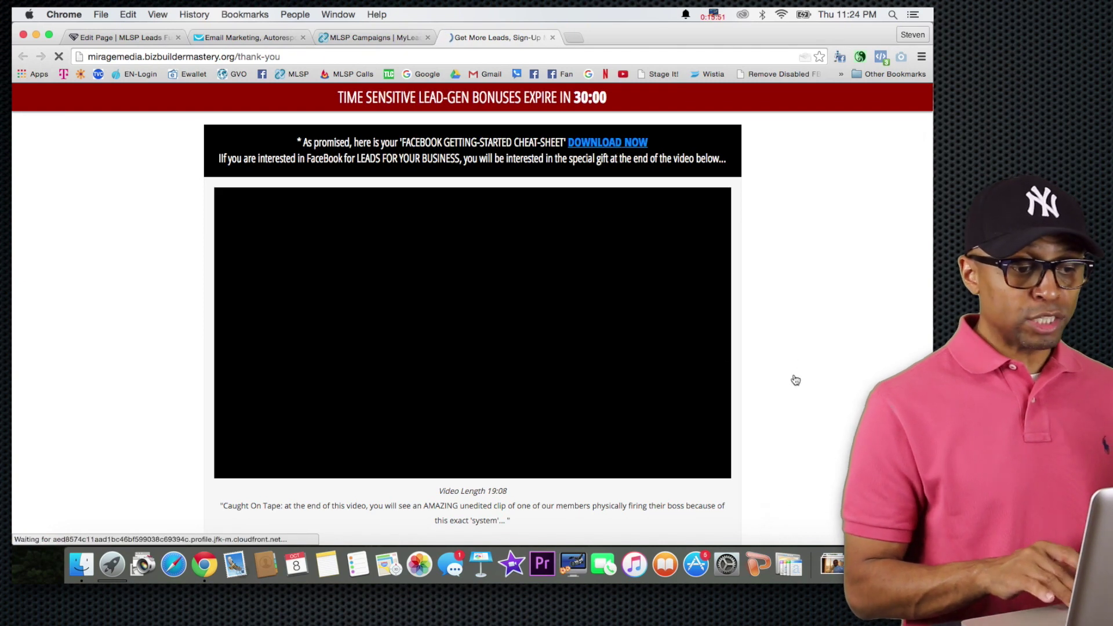
Look over the thank-you page and its download link, then close the preview tab.
scroll(795, 380, "down", 2)
scroll(795, 381, "down", 10)
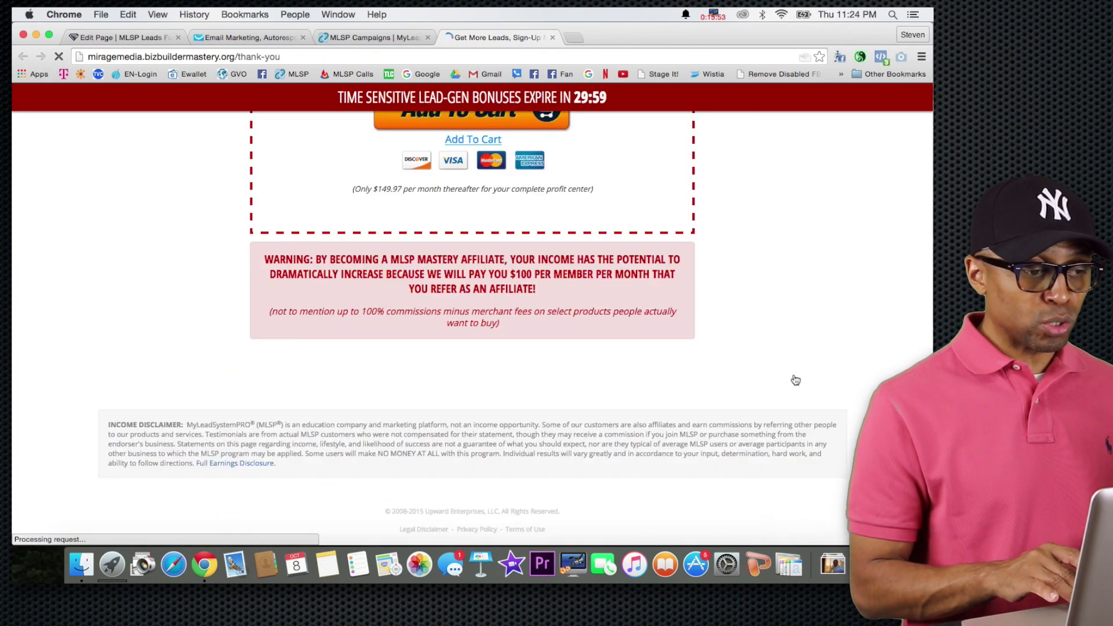
scroll(795, 380, "up", 12)
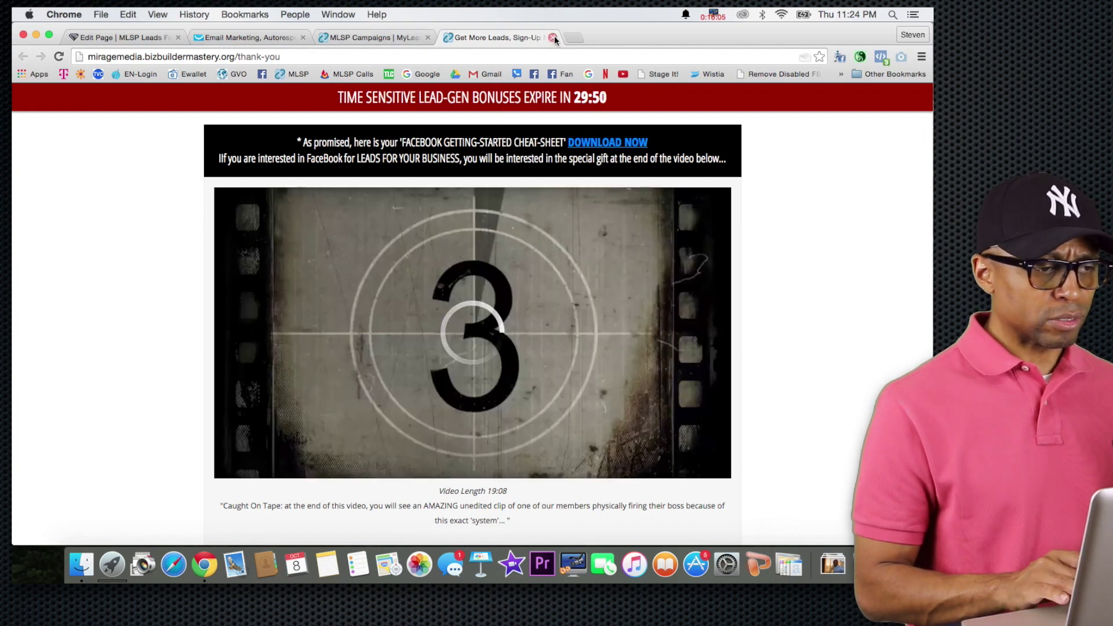
left_click(553, 37)
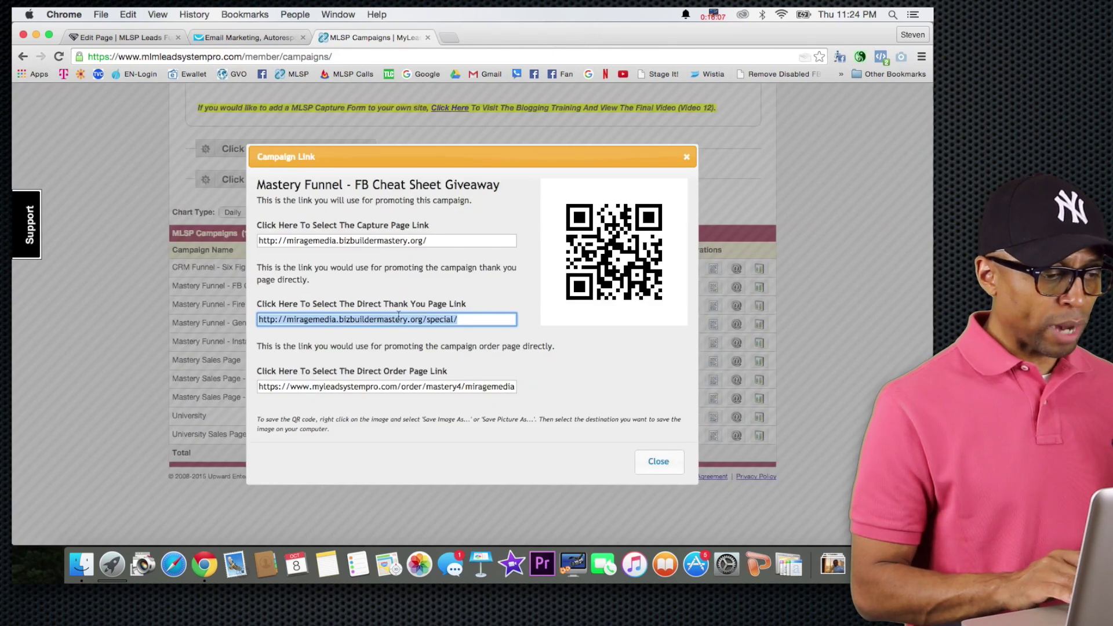
Copy the FB Cheat Sheet Giveaway campaign's Direct Thank You Page link.
right_click(398, 318)
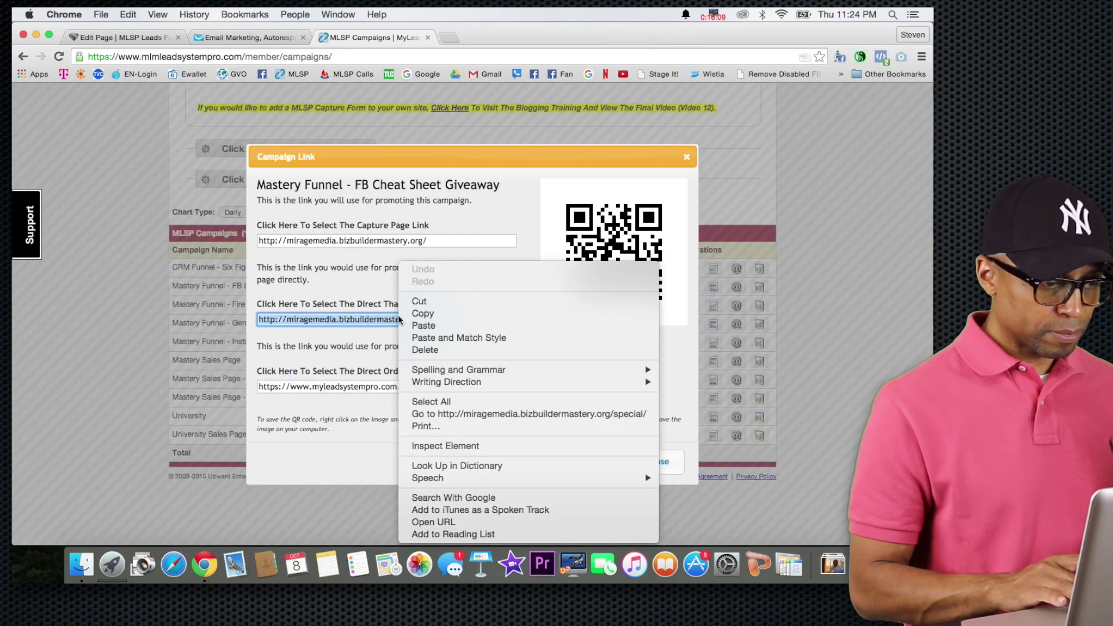
left_click(418, 315)
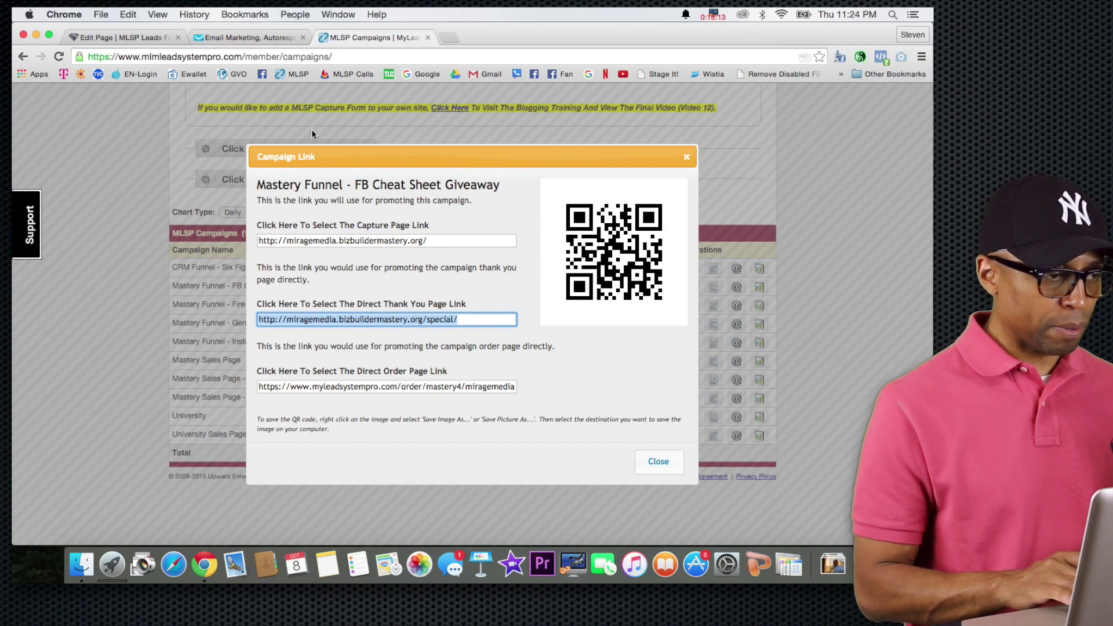
left_click(234, 37)
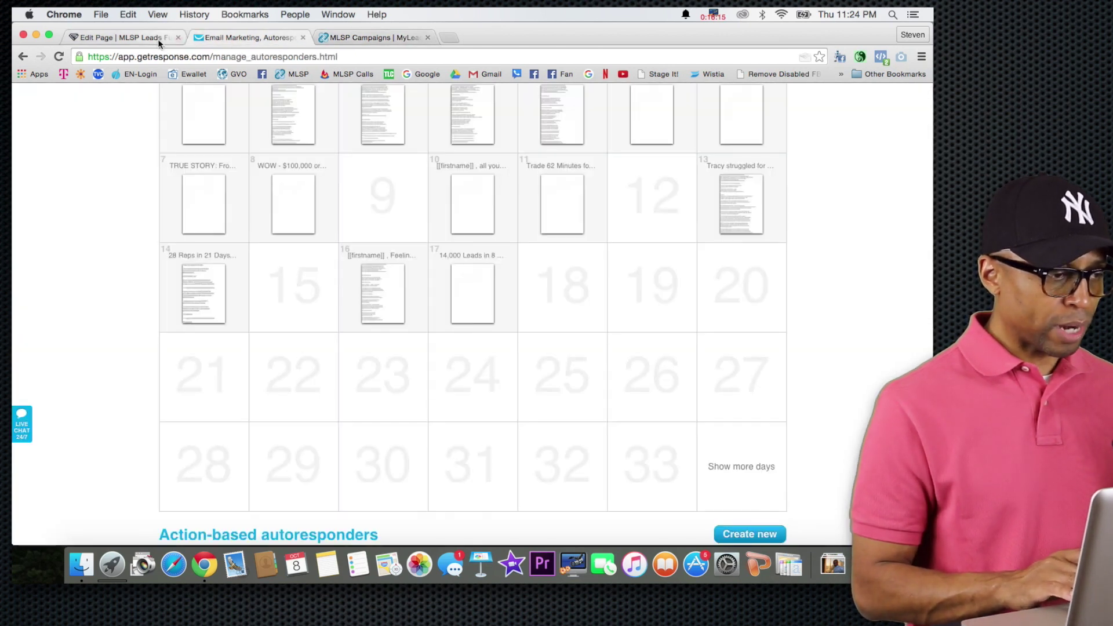
Set My Form's action to Go To URL with the pasted MLSP thank-you address and save.
left_click(158, 39)
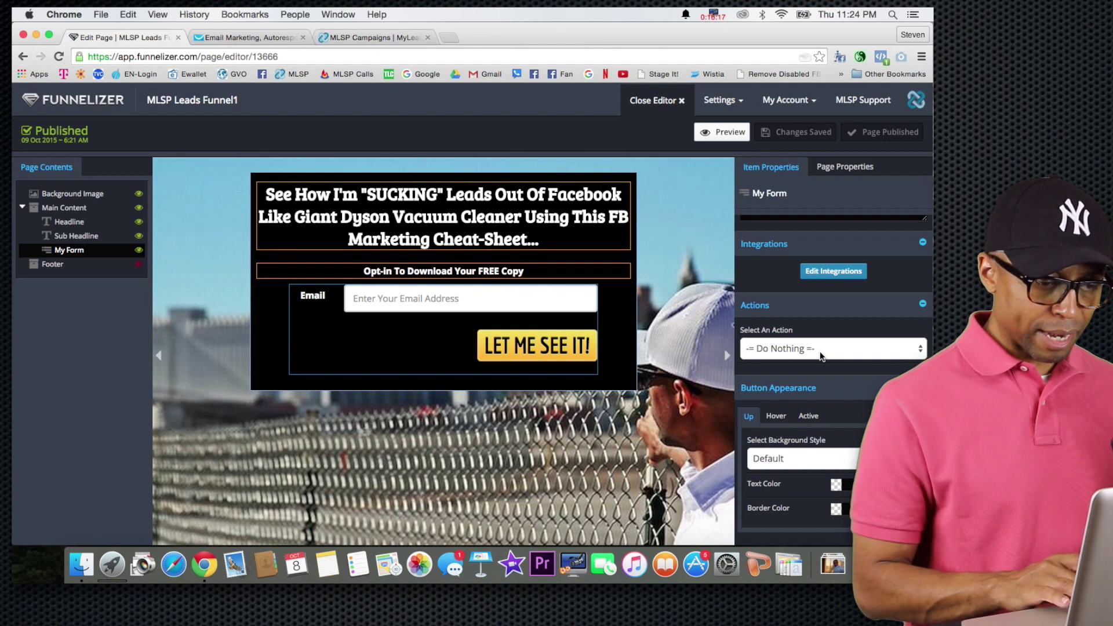
left_click(791, 349)
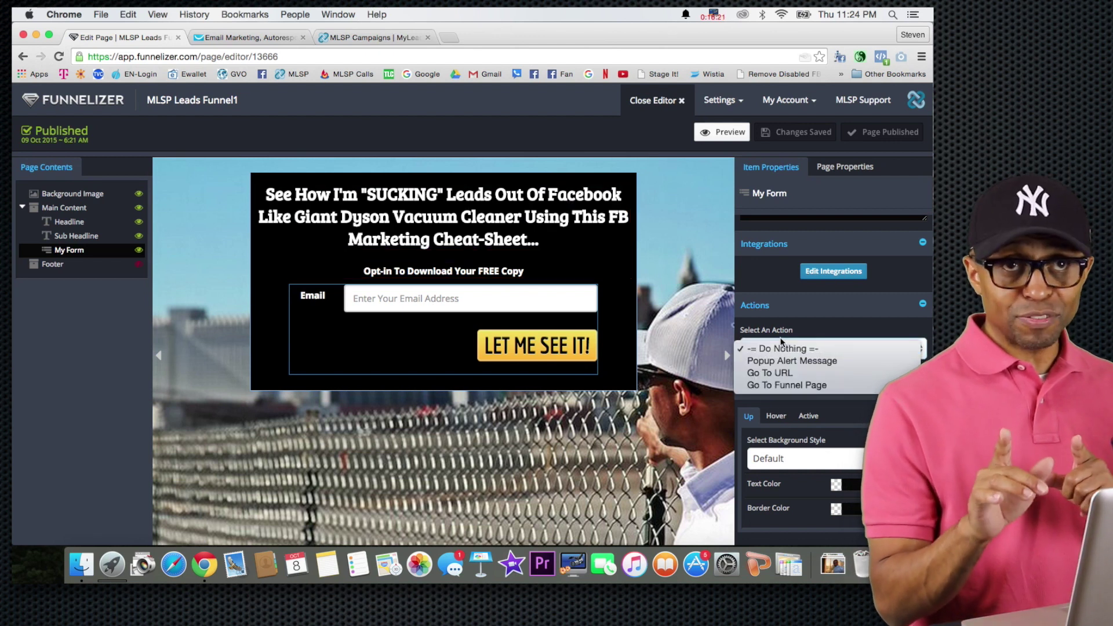
left_click(787, 374)
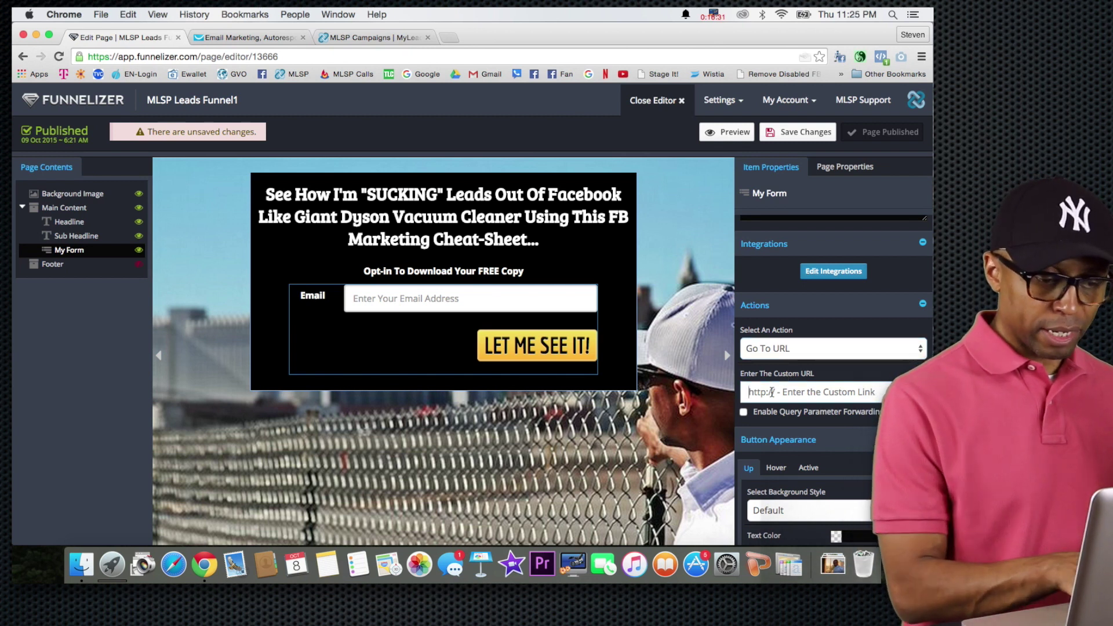
key("super+v")
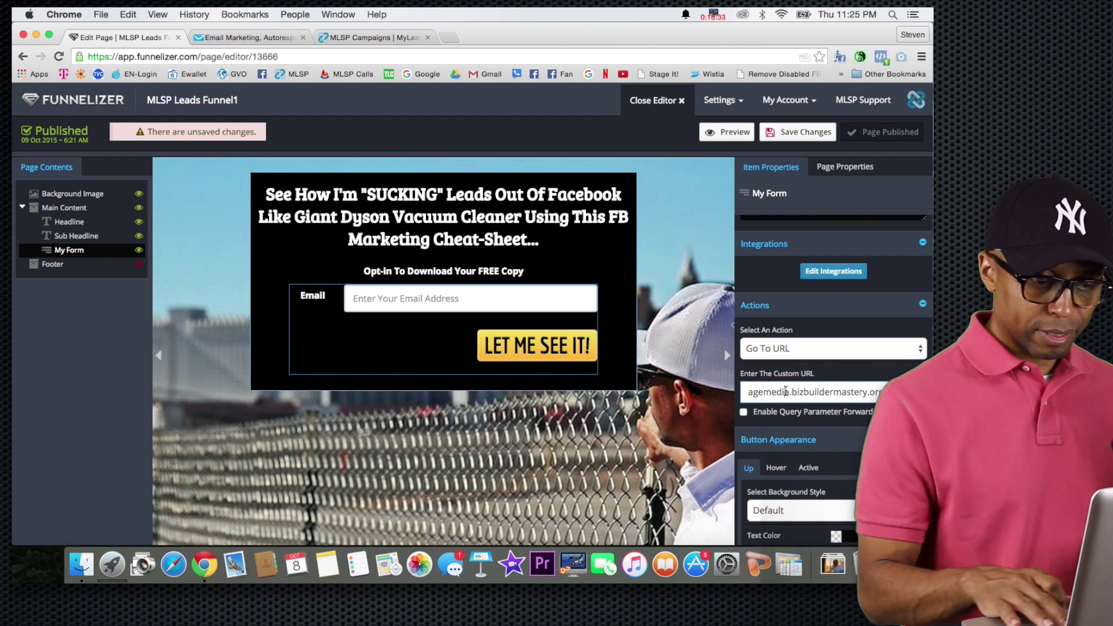
key("super+Left")
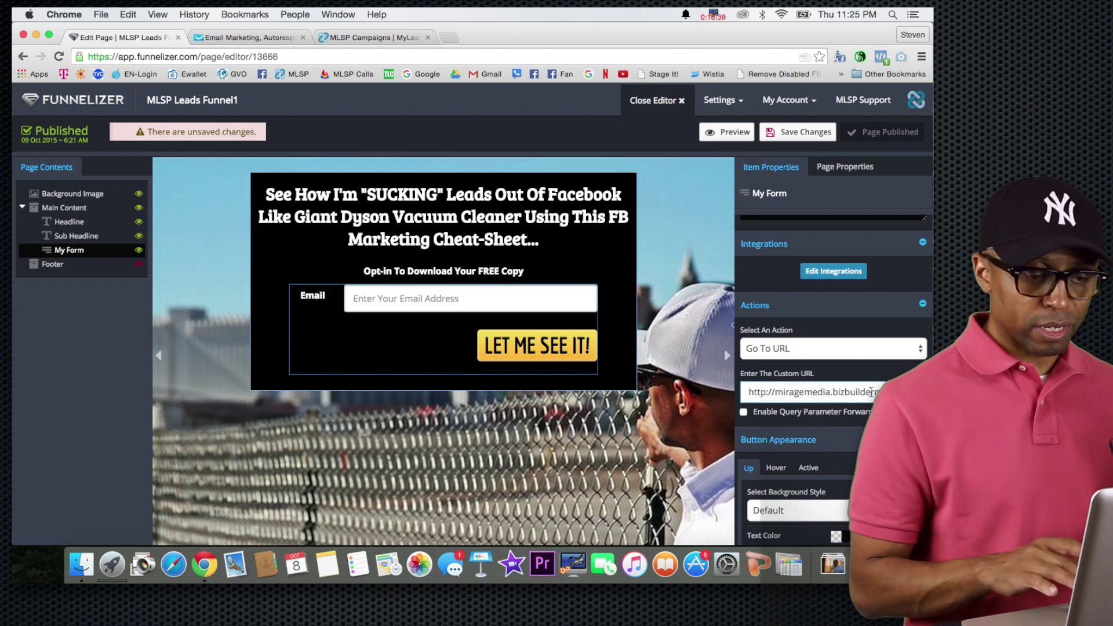
left_click(800, 136)
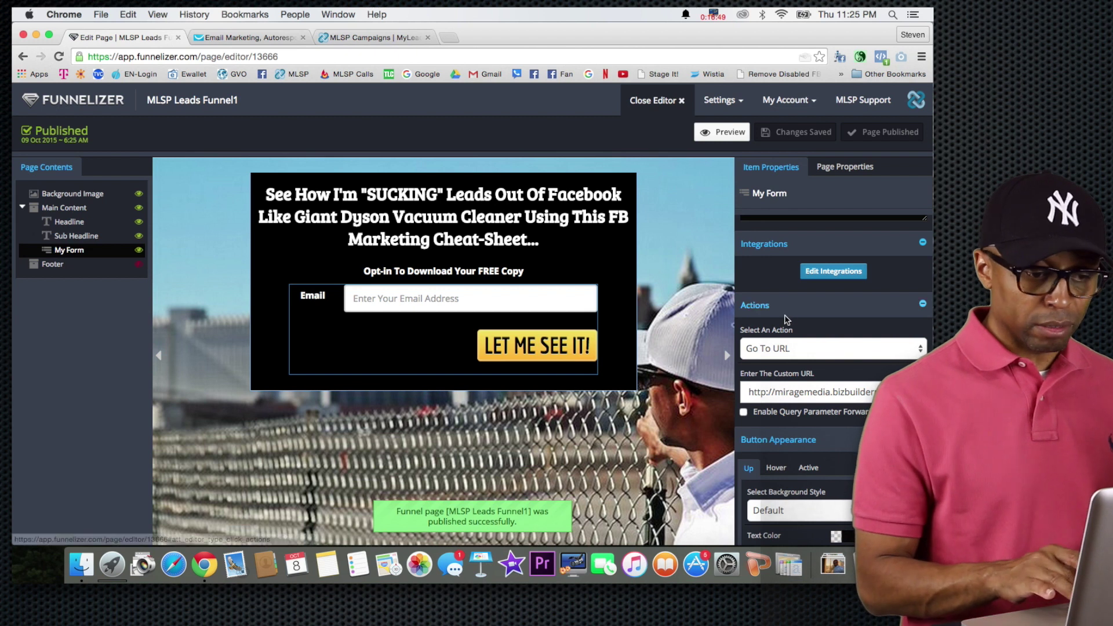
scroll(804, 335, "down", 2)
scroll(804, 335, "up", 8)
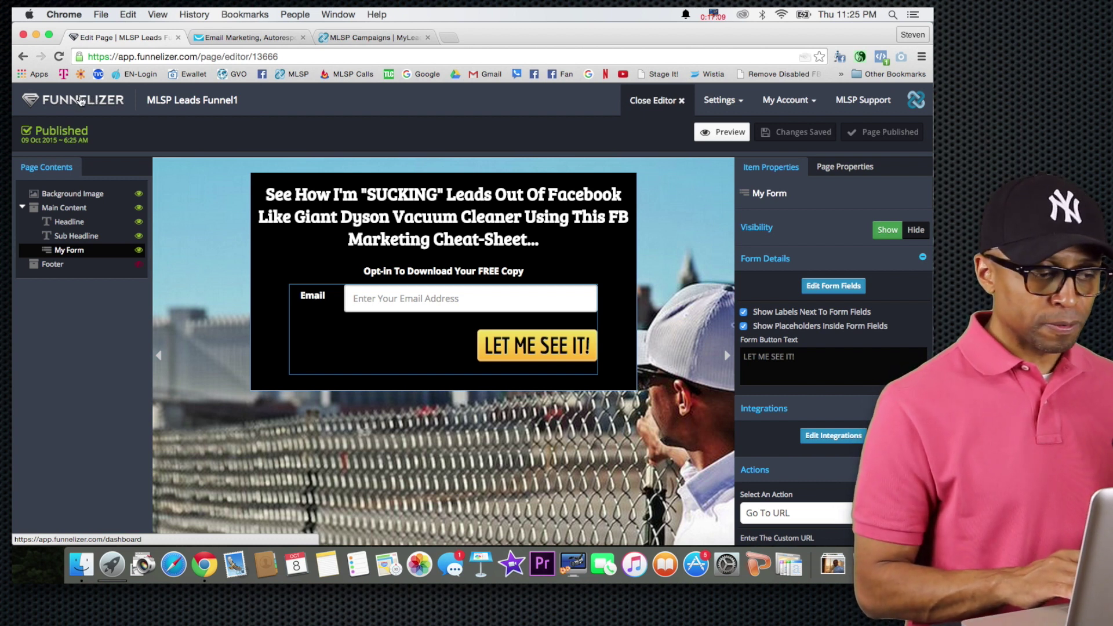
From the funnels dashboard, page to draft funnels 11–20 and edit MLSP Leads Funnel.
left_click(81, 102)
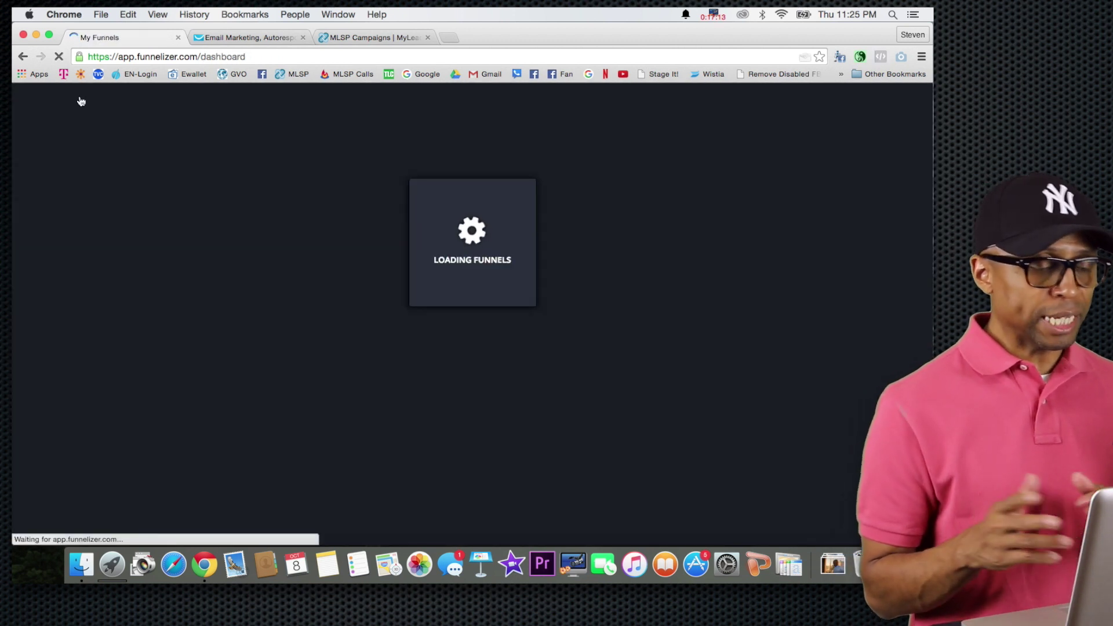
scroll(310, 227, "down", 5)
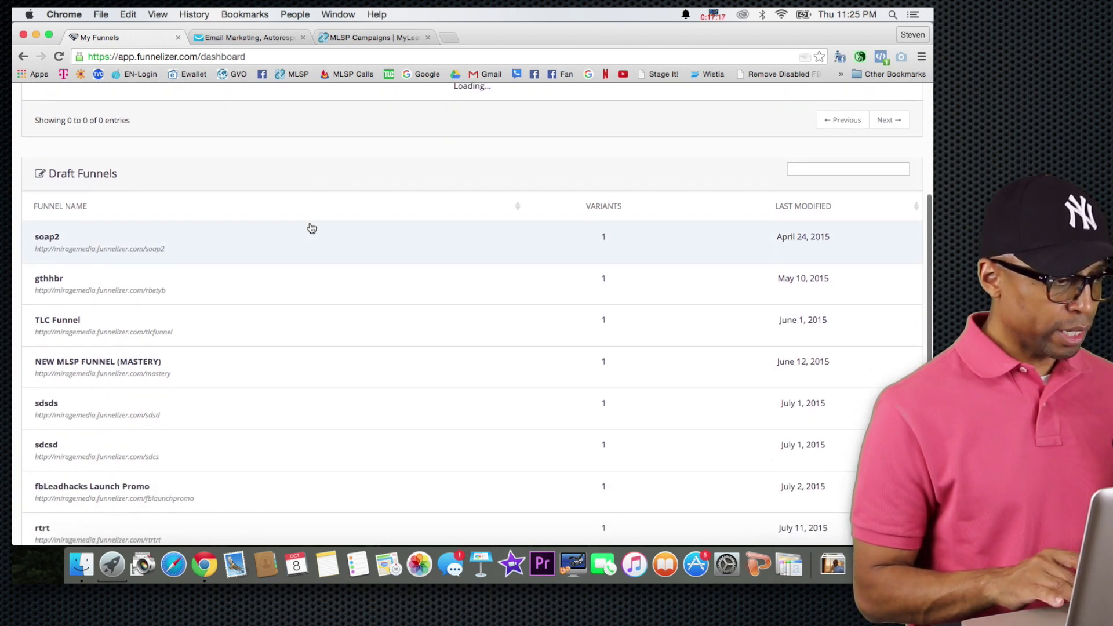
scroll(309, 227, "up", 3)
scroll(311, 226, "down", 1)
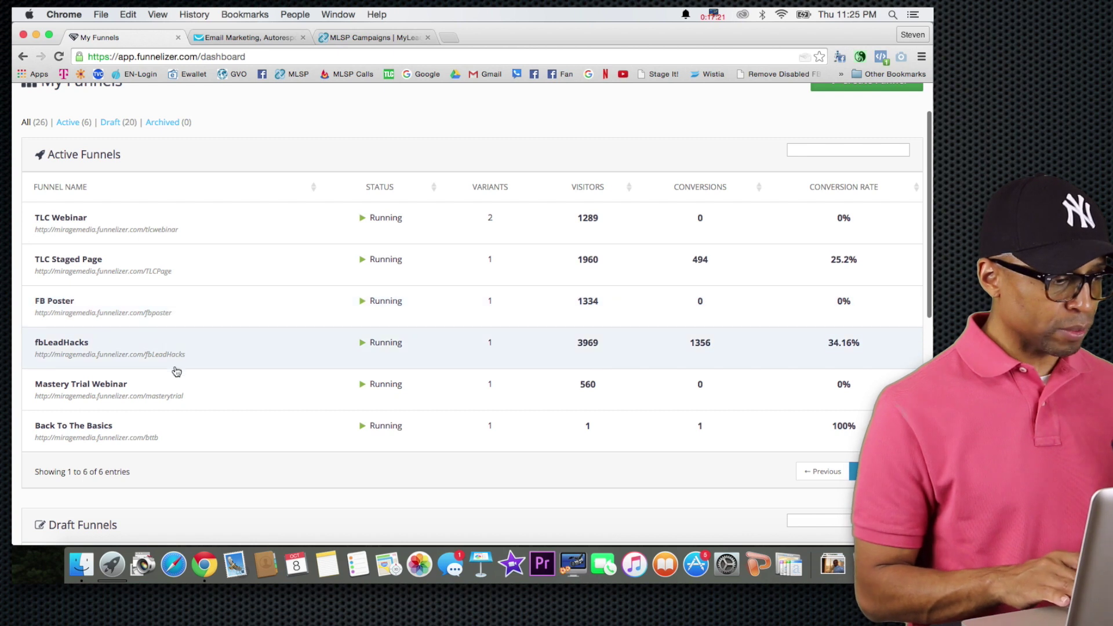
scroll(197, 443, "down", 10)
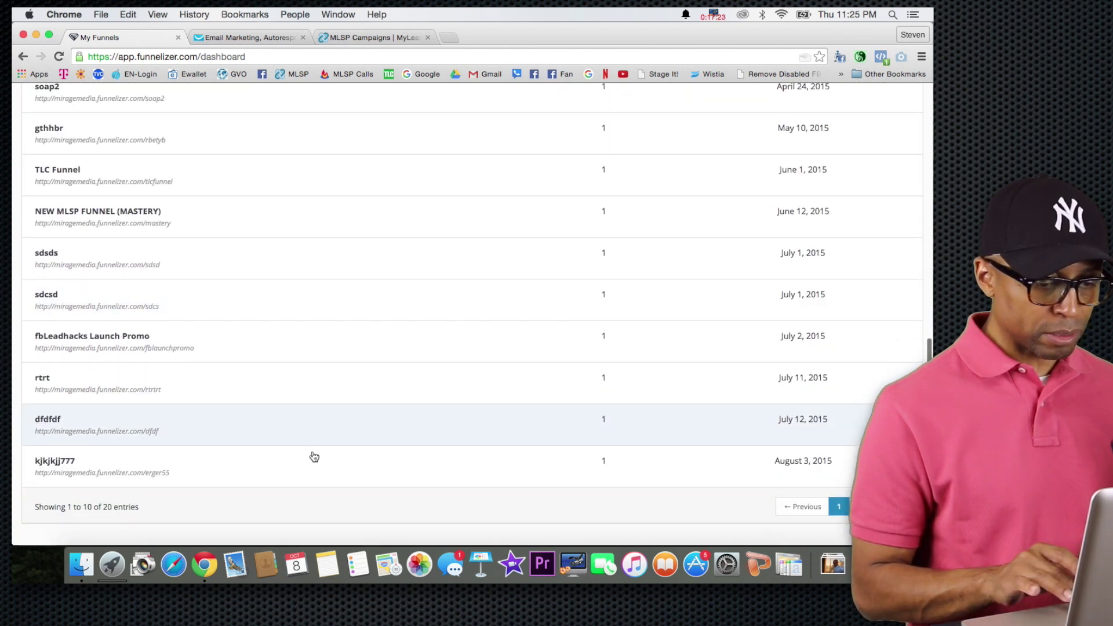
left_click(861, 508)
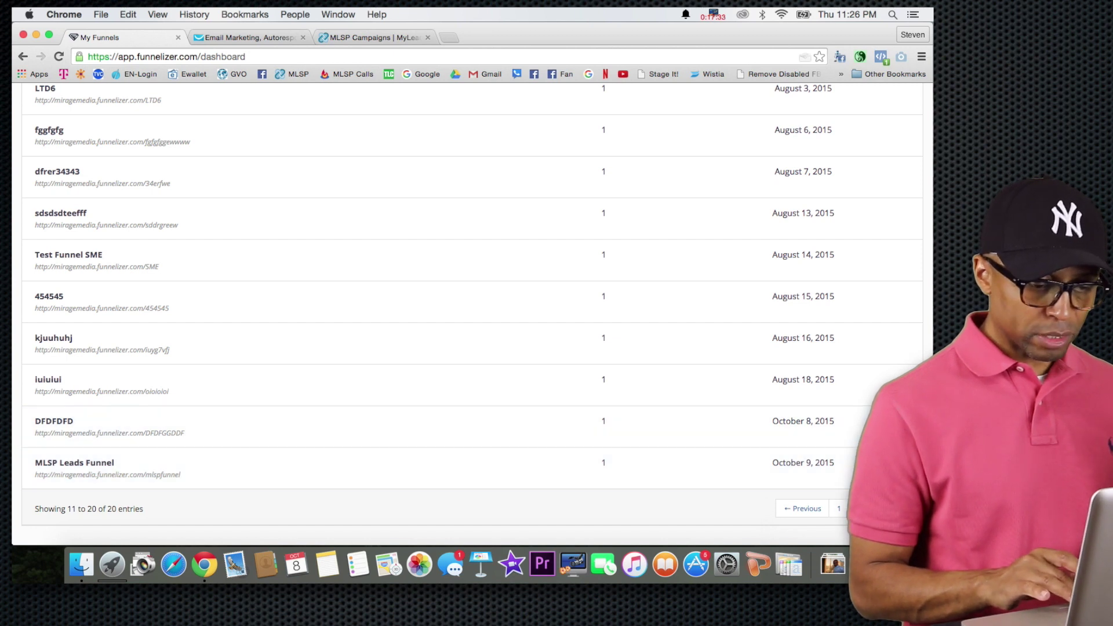
left_click(839, 512)
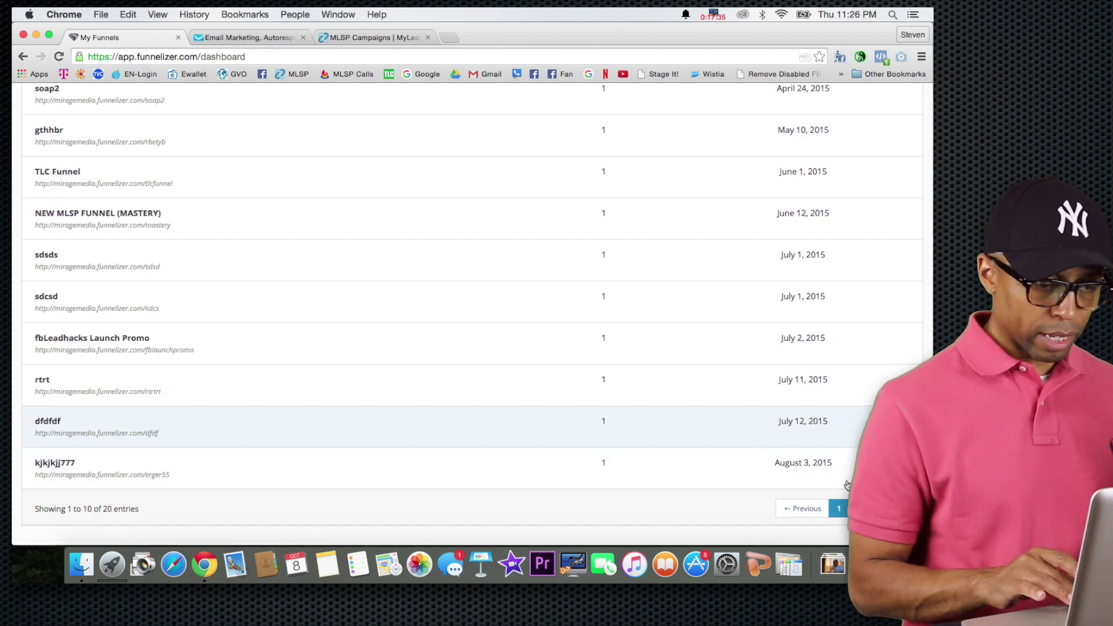
left_click(860, 508)
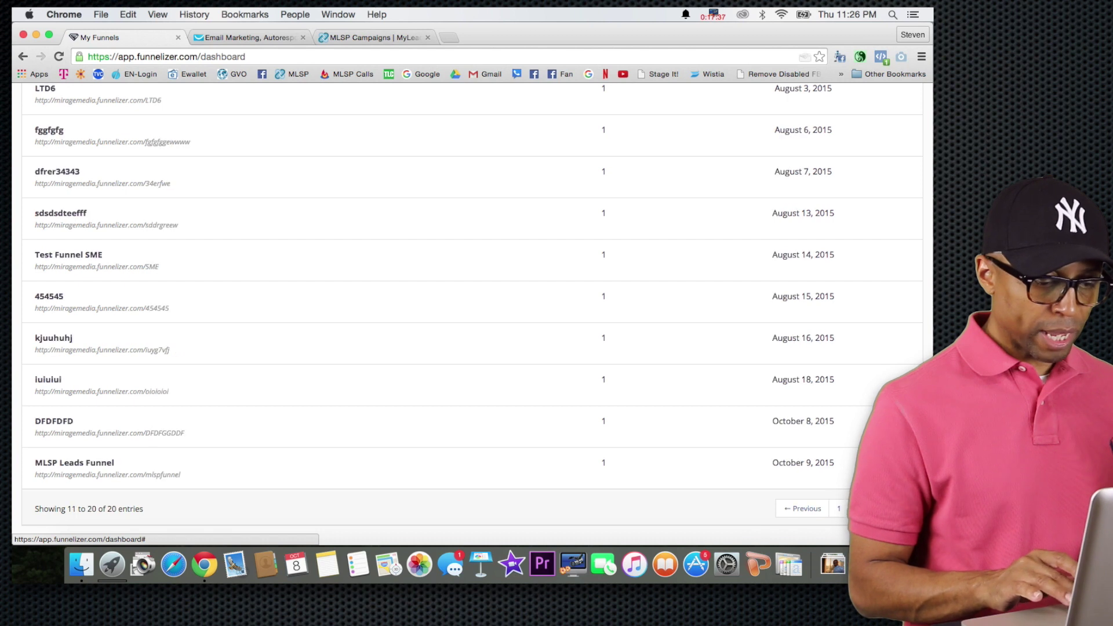
left_click(542, 473)
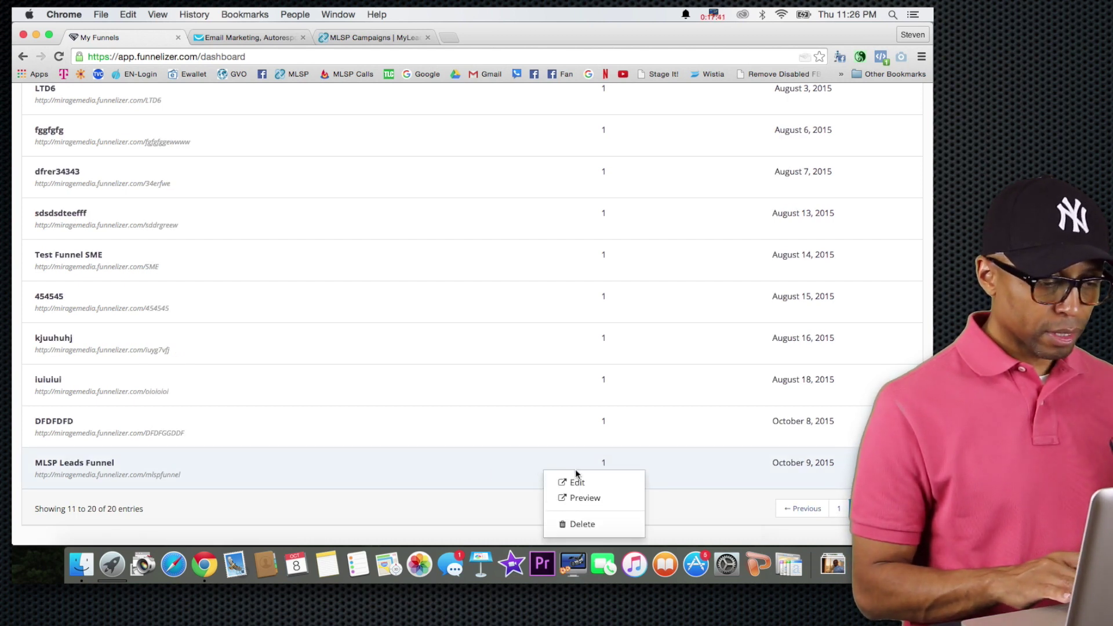
left_click(592, 487)
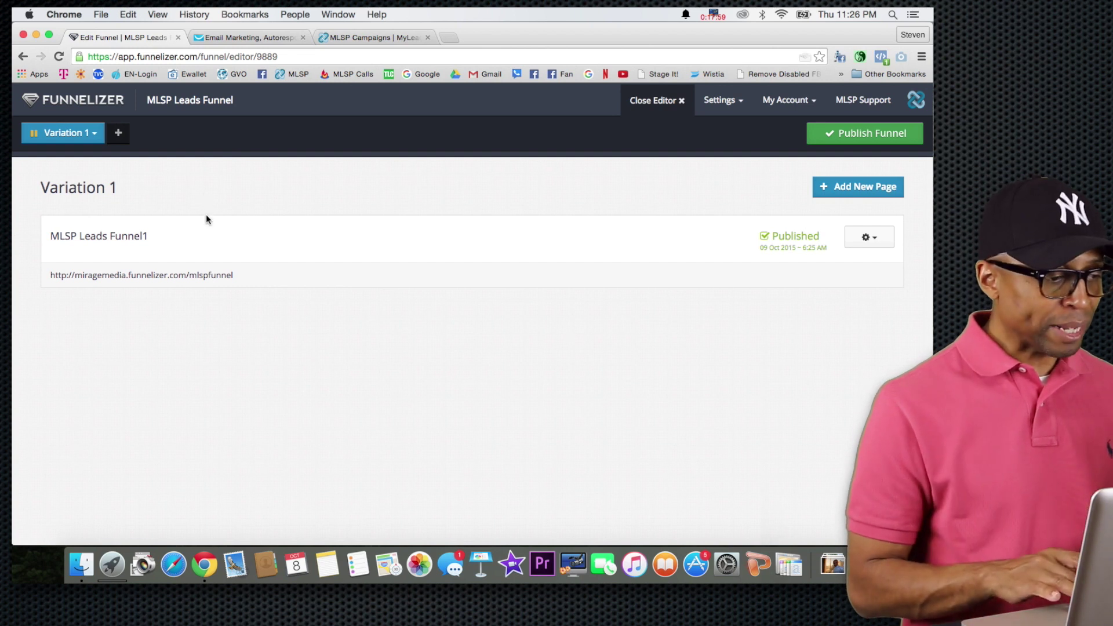
left_click_drag(237, 276, 49, 275)
key("super+c")
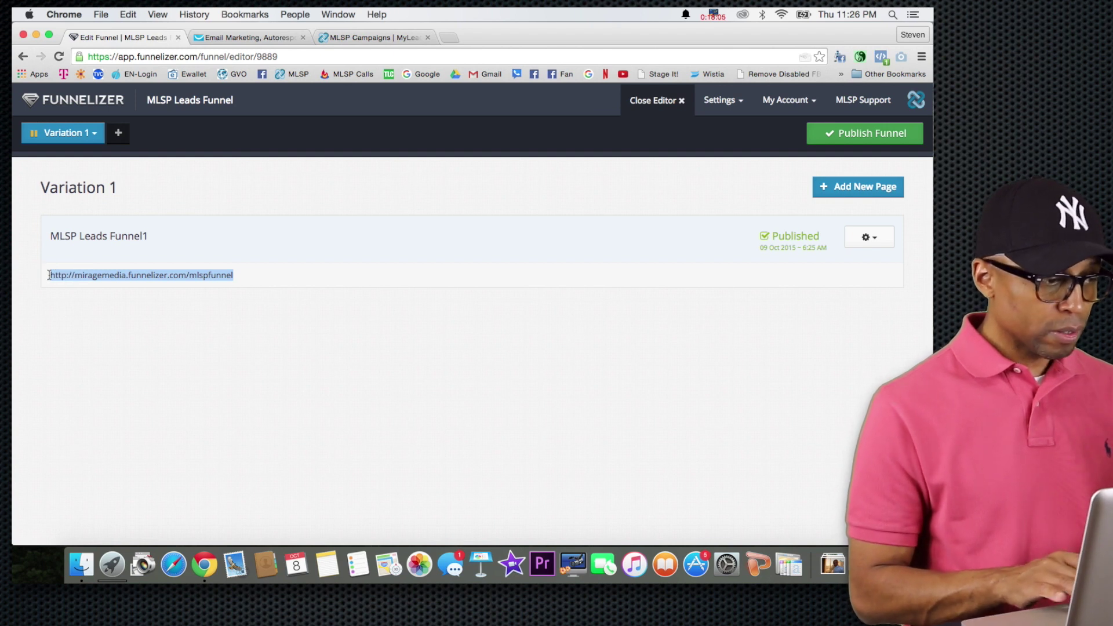
left_click(446, 38)
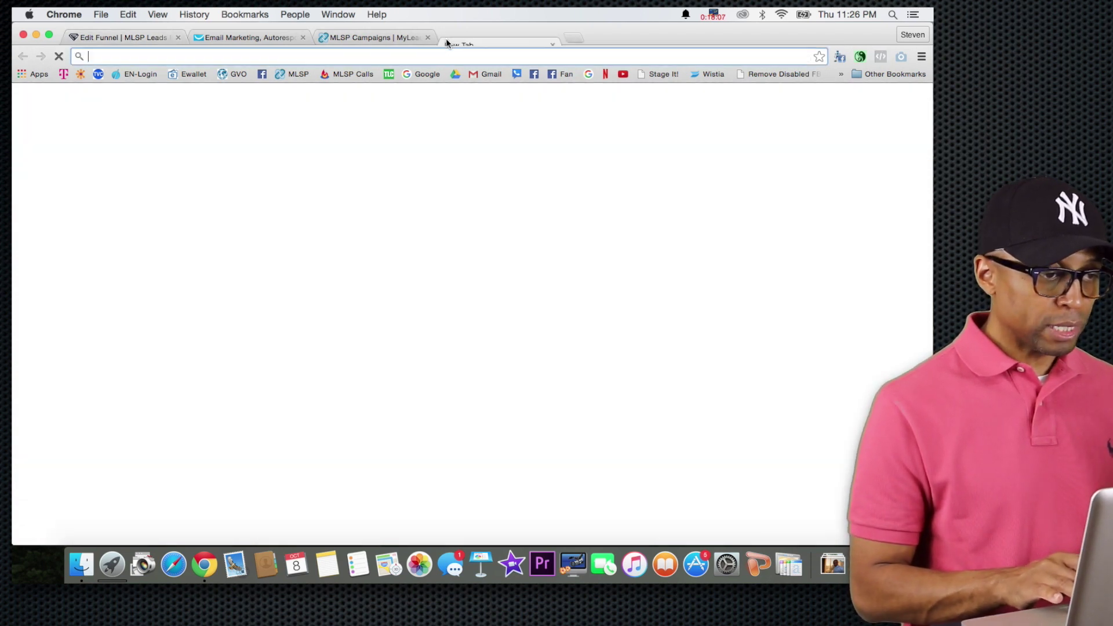
Try loading the funnel's public address, which returns a 404, then close that tab.
key("super+v")
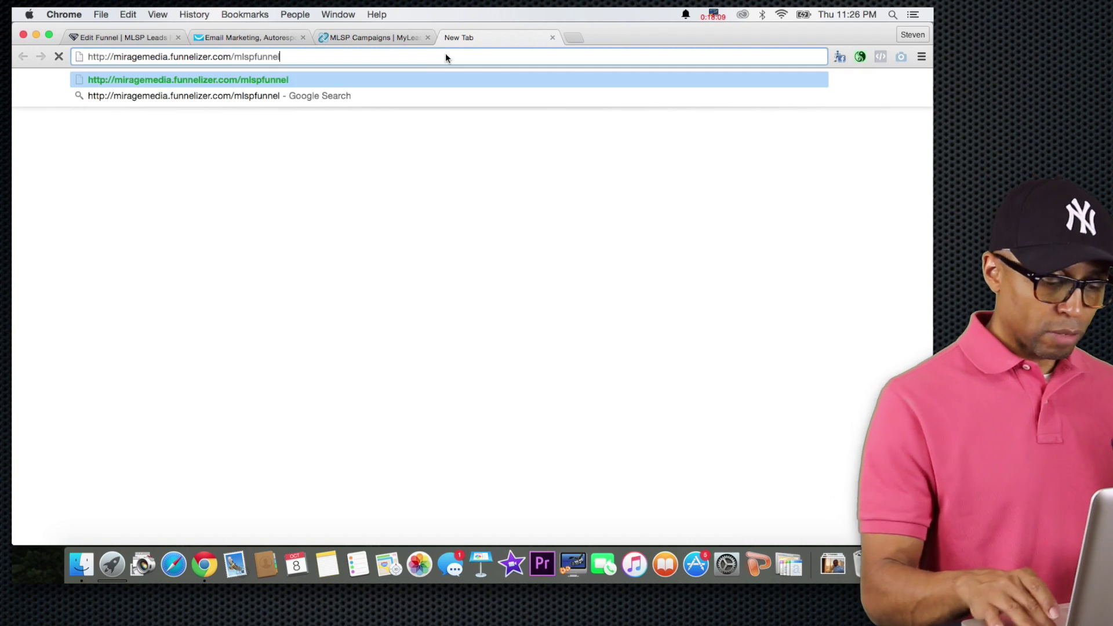
key("Return")
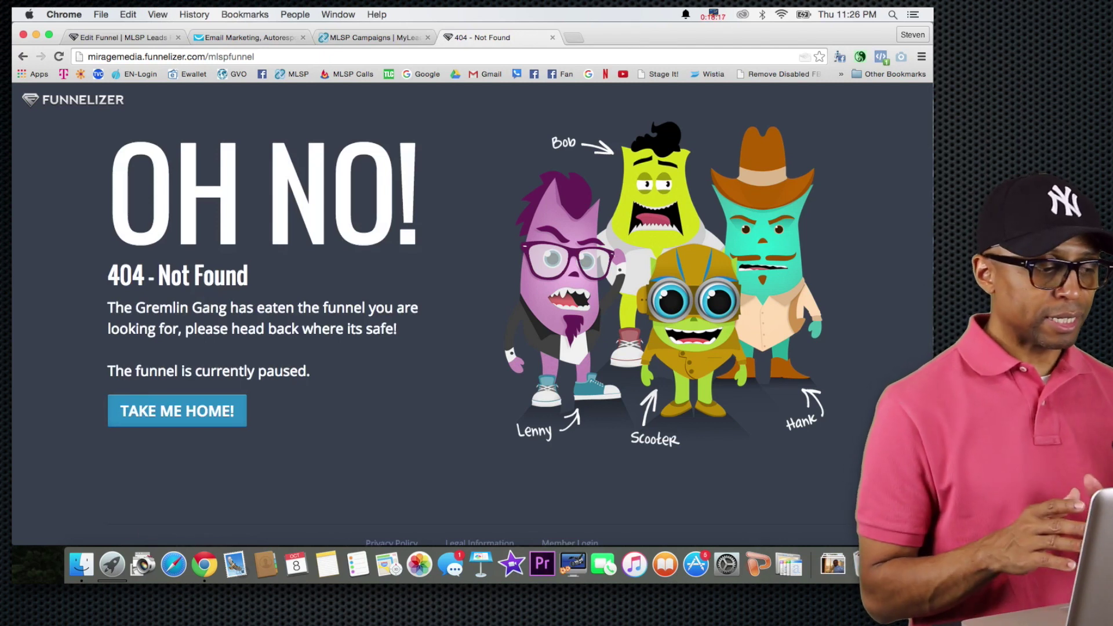
left_click(552, 37)
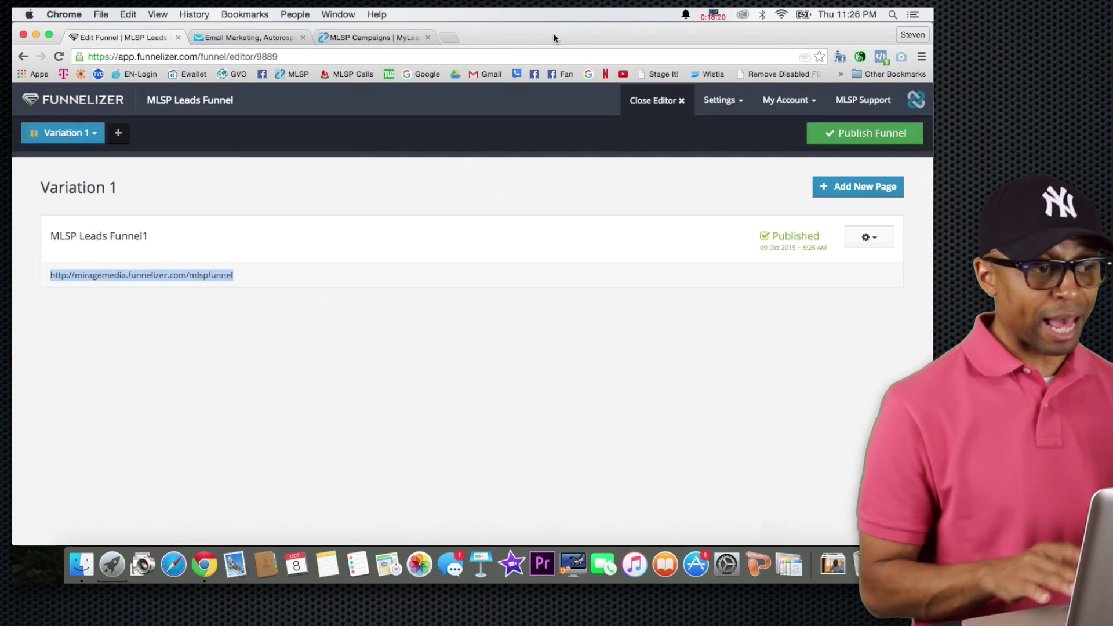
Resume the paused Variation 1 and publish the MLSP Leads Funnel so it is Running.
left_click(90, 135)
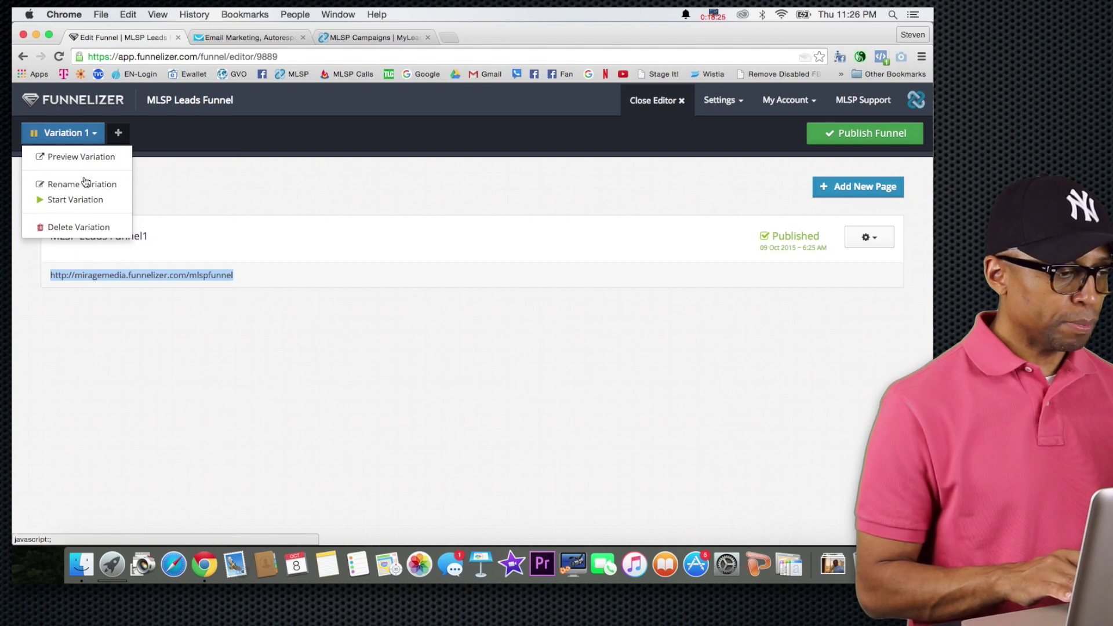
left_click(81, 201)
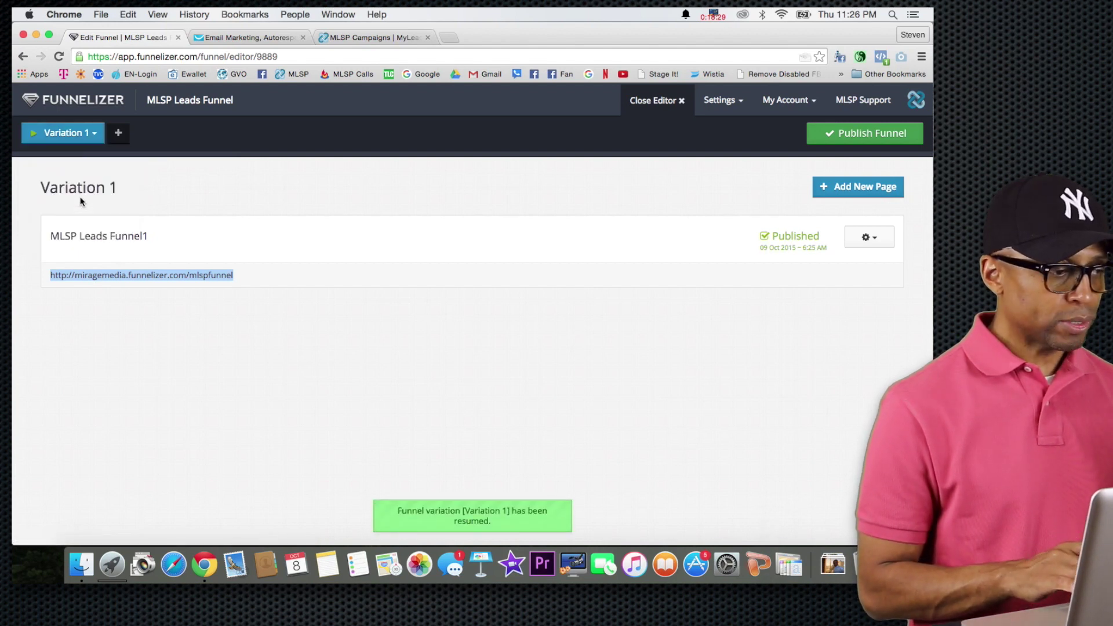
left_click(849, 136)
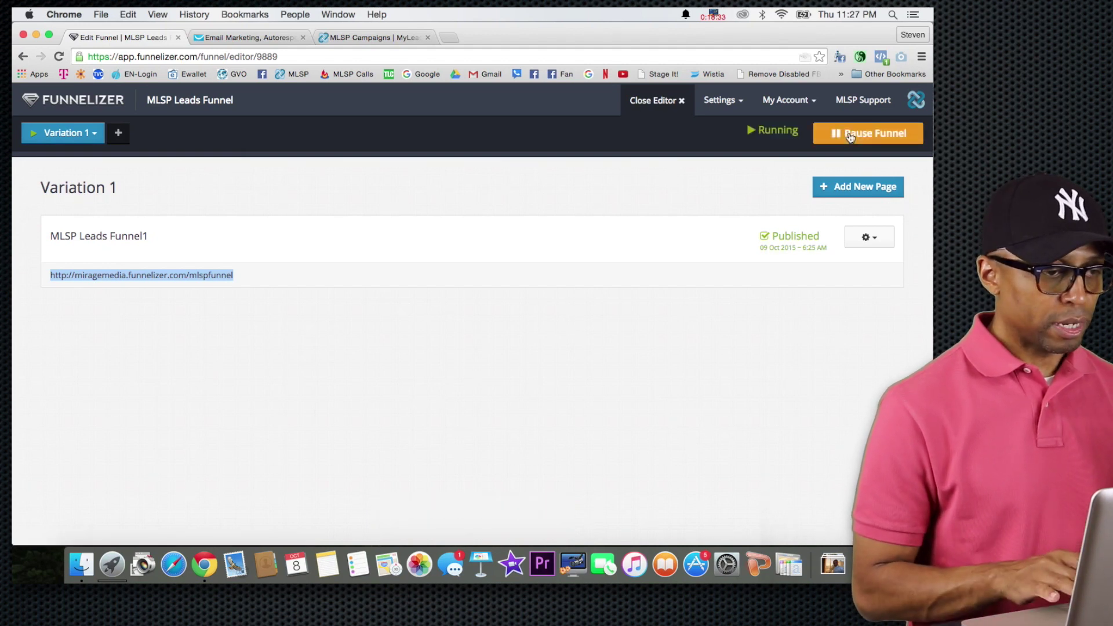
left_click(448, 37)
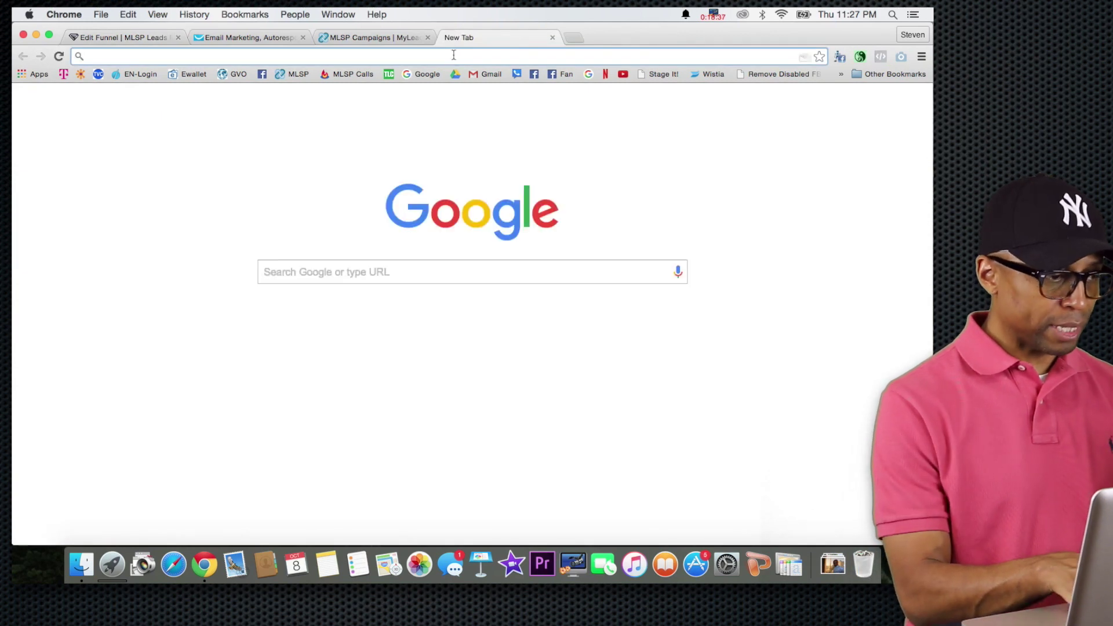
Load miragemedia.funnelizer.com/mlspfunnel as a live opt-in page, checking the other tabs before returning to it.
key("super+v")
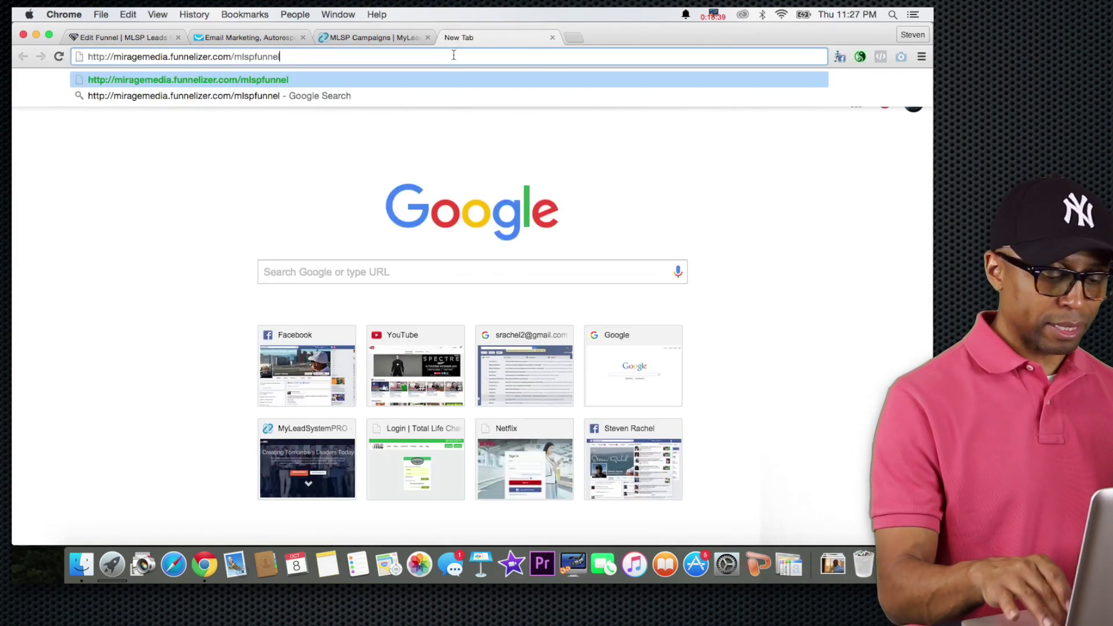
key("Return")
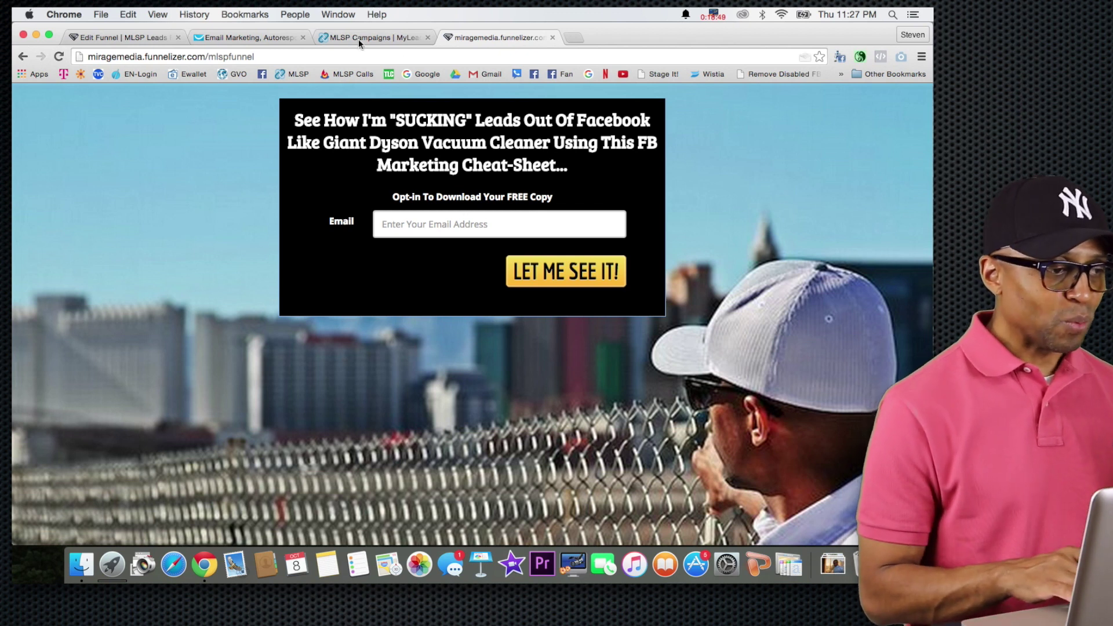
left_click(241, 38)
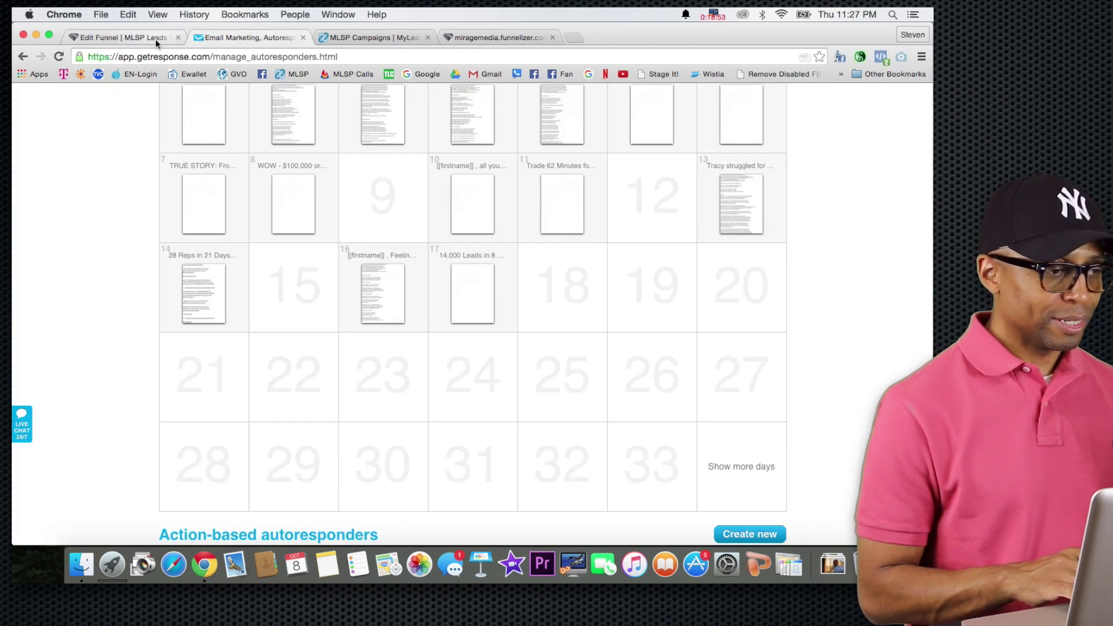
left_click(156, 39)
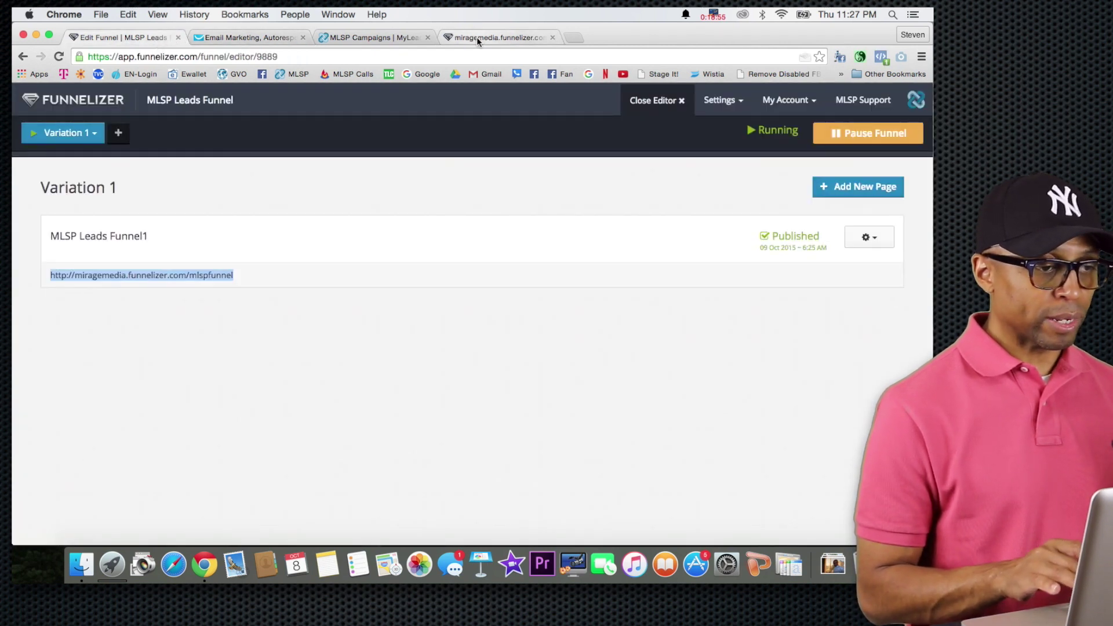
left_click(477, 37)
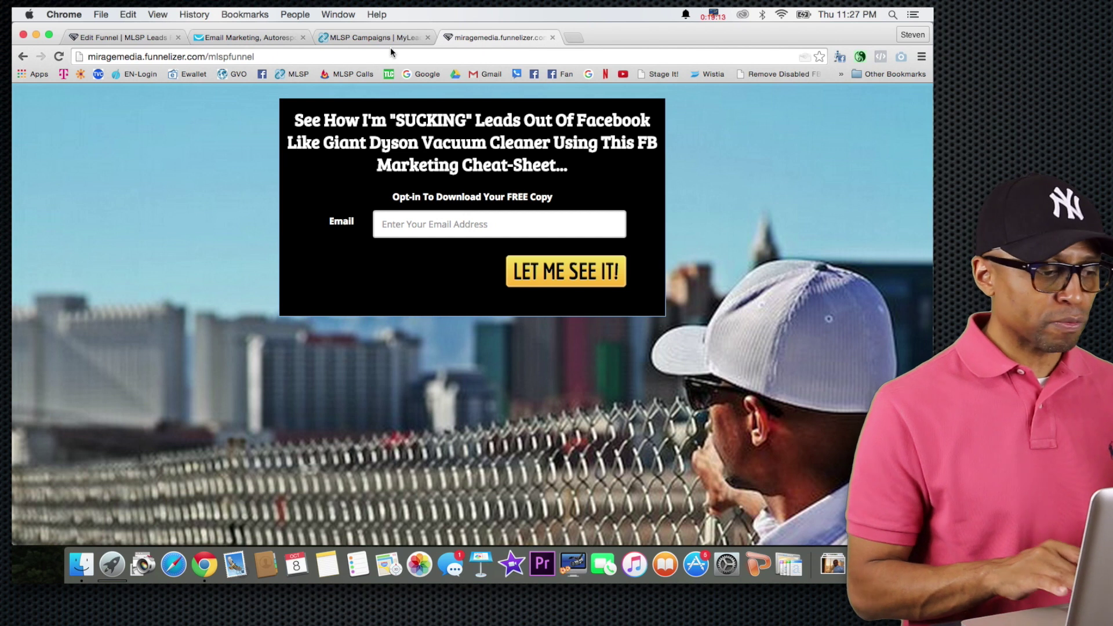
Enter a test Gmail address in the live opt-in page's Email field.
left_click(440, 229)
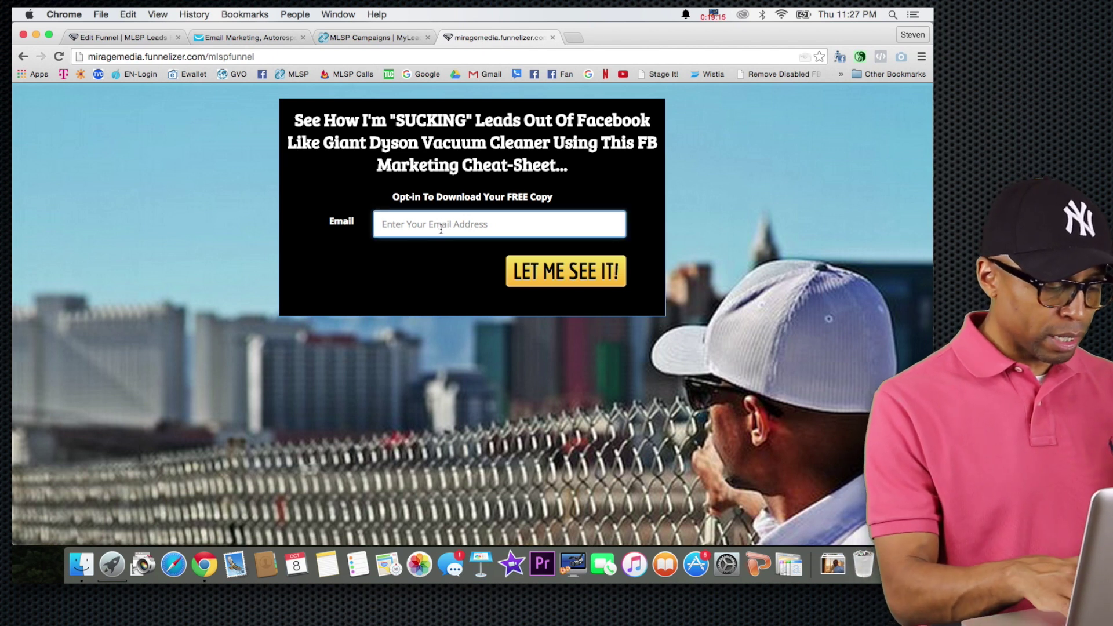
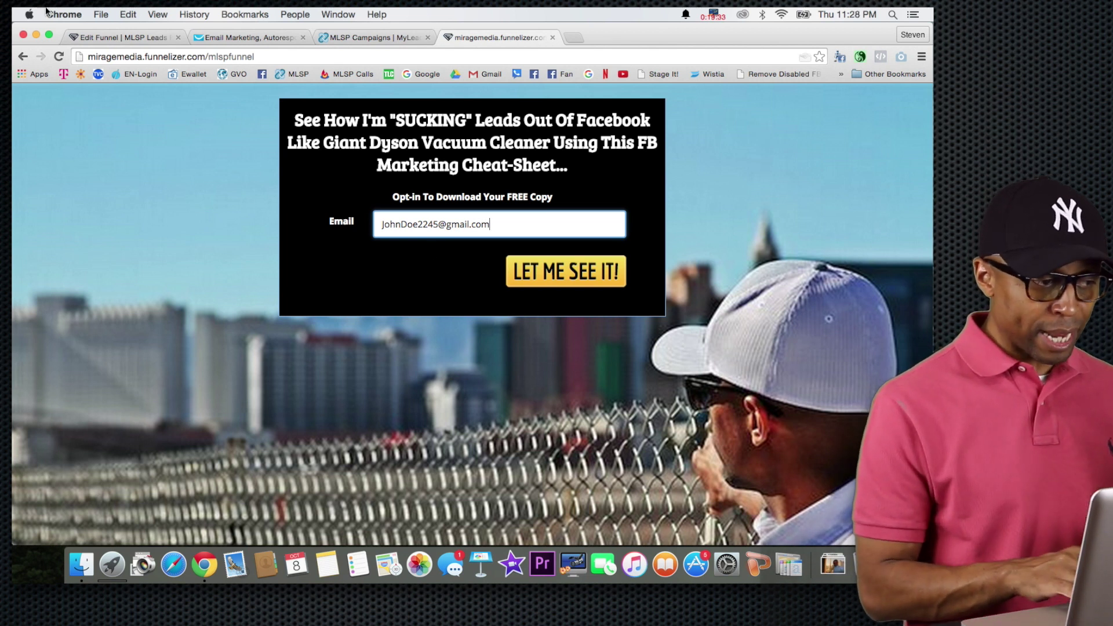
left_click(143, 36)
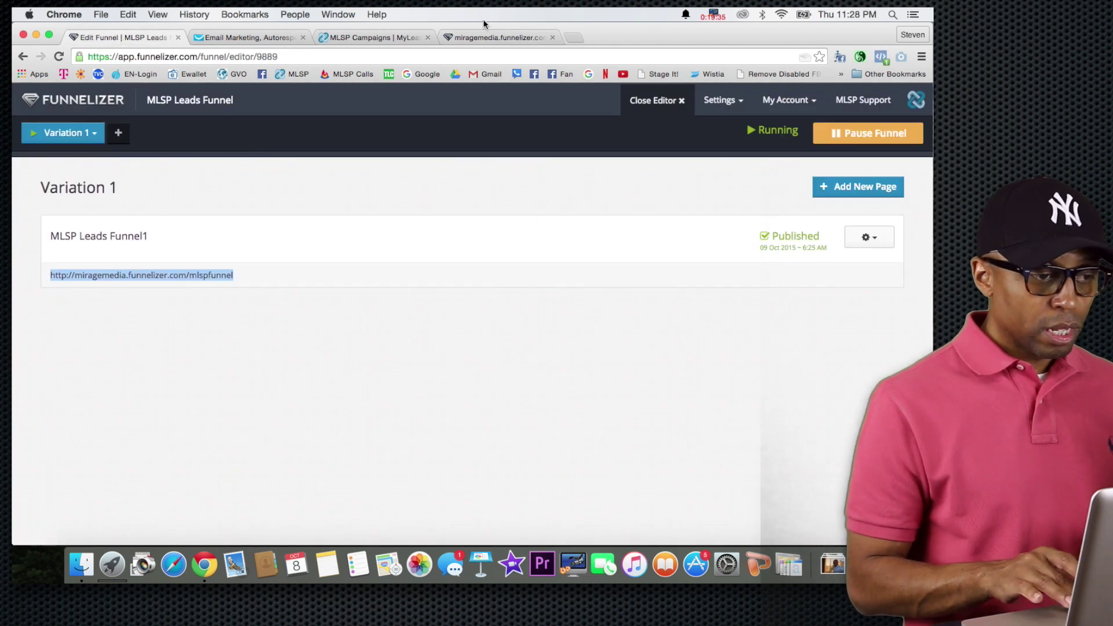
left_click(496, 39)
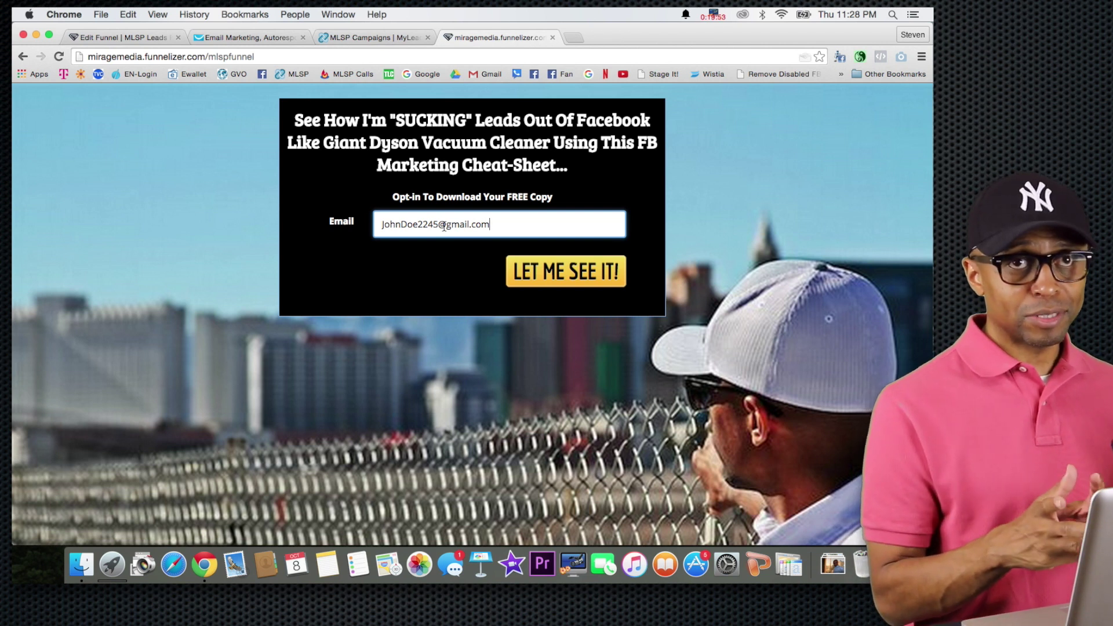
Submit the test signup with LET ME SEE IT! and scroll through the bizbuildermastery.org thank-you page.
left_click(545, 273)
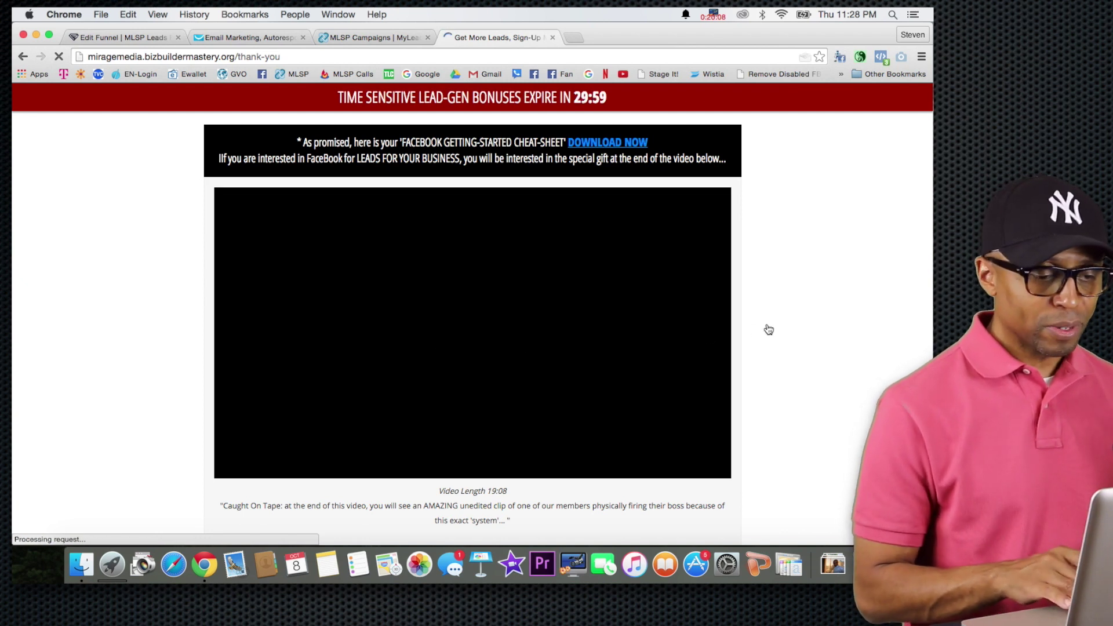
scroll(769, 329, "down", 2)
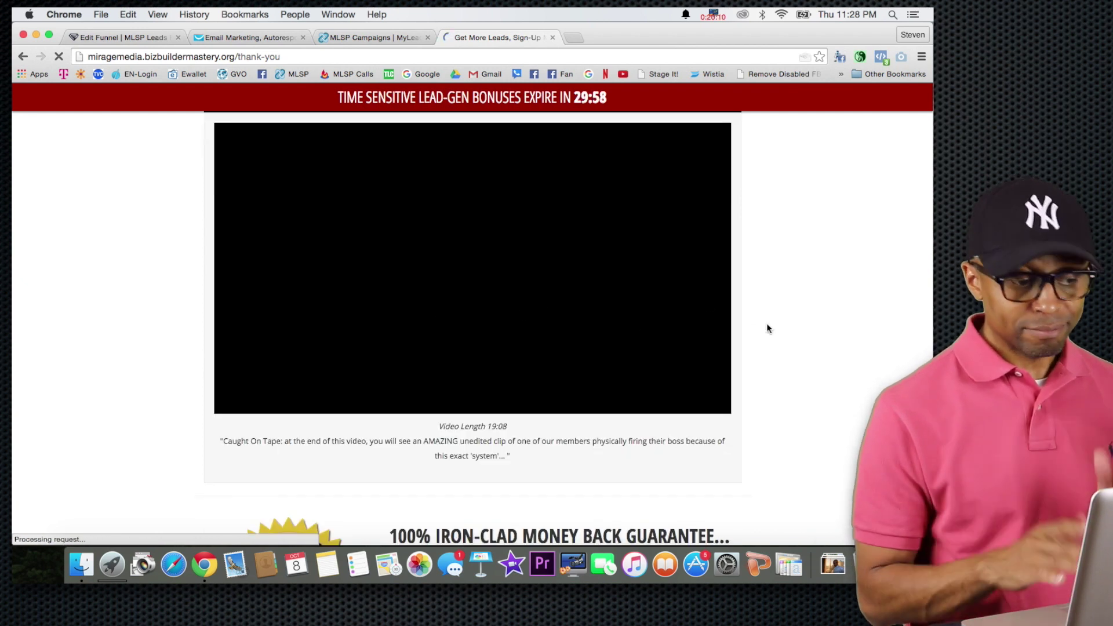
scroll(767, 328, "down", 5)
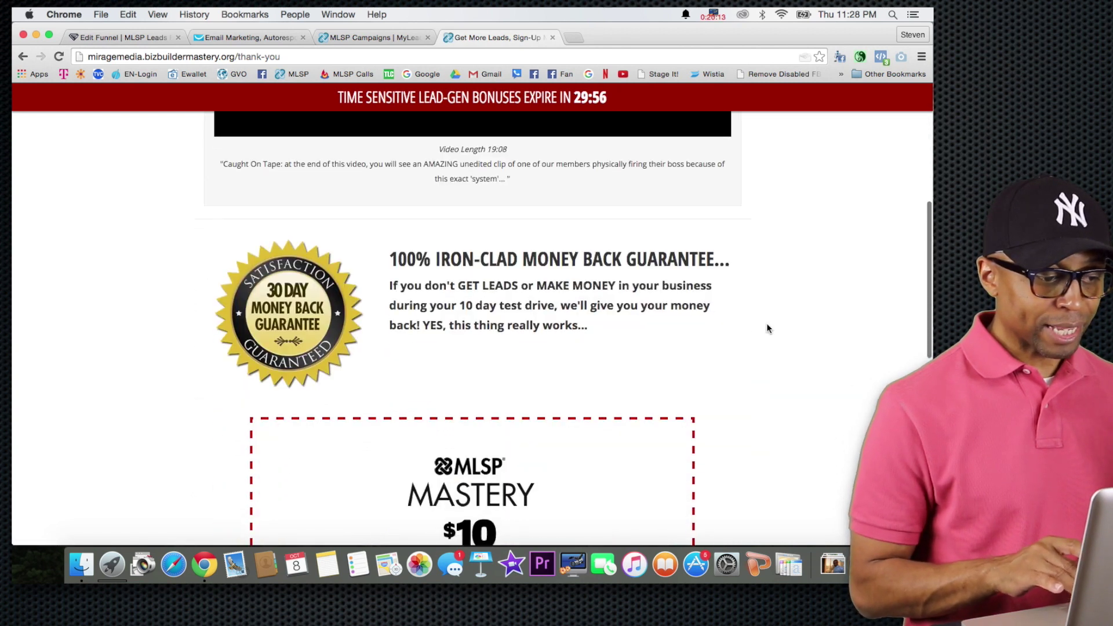
scroll(766, 324, "down", 4)
scroll(768, 328, "up", 4)
scroll(767, 326, "up", 6)
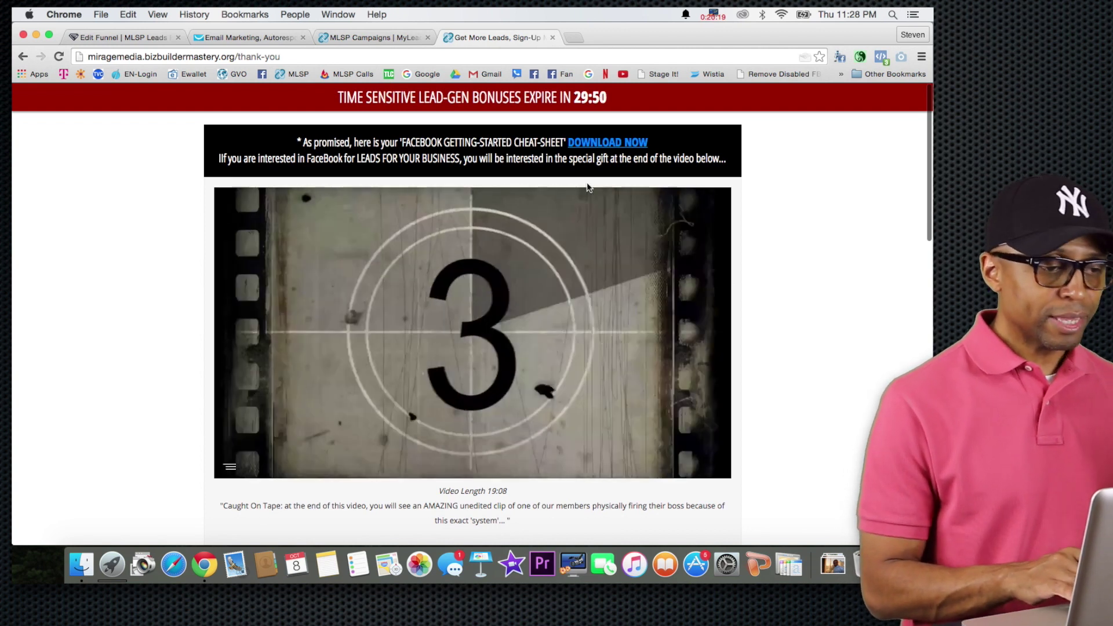
Pause the thank-you video, close that page and return to the Funnelizer funnel editor.
left_click(480, 363)
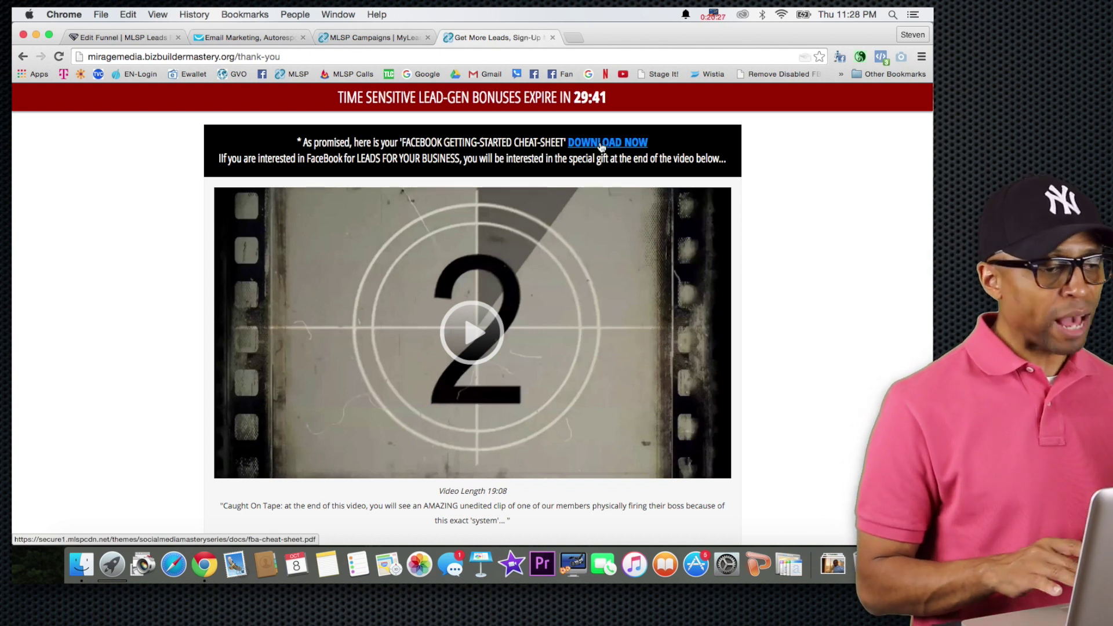
left_click(553, 38)
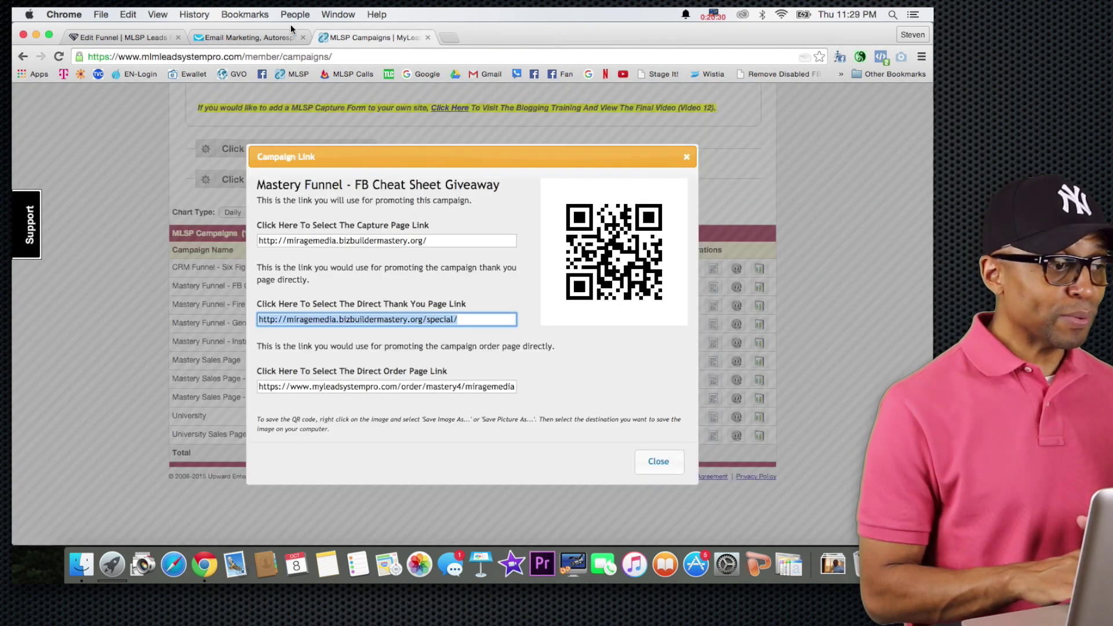
left_click(149, 39)
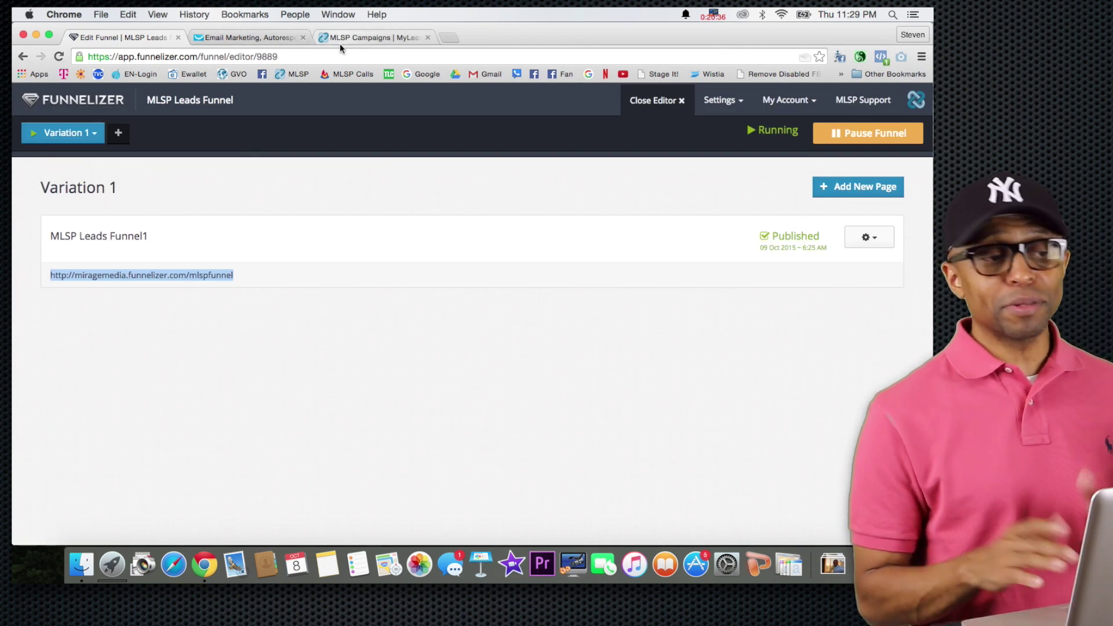
Load miragemedia.funnelizer.com/mlspfunnel in a fresh Chrome tab.
left_click(449, 37)
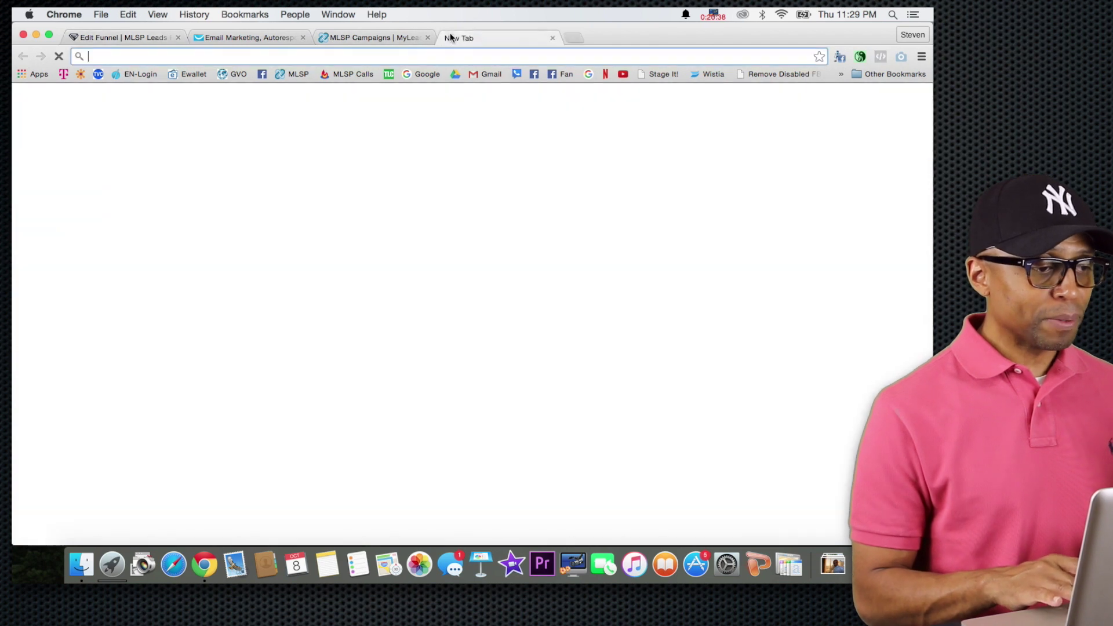
type("http://miragemedia.funnelizer.com/mlspfunnel")
key("Return")
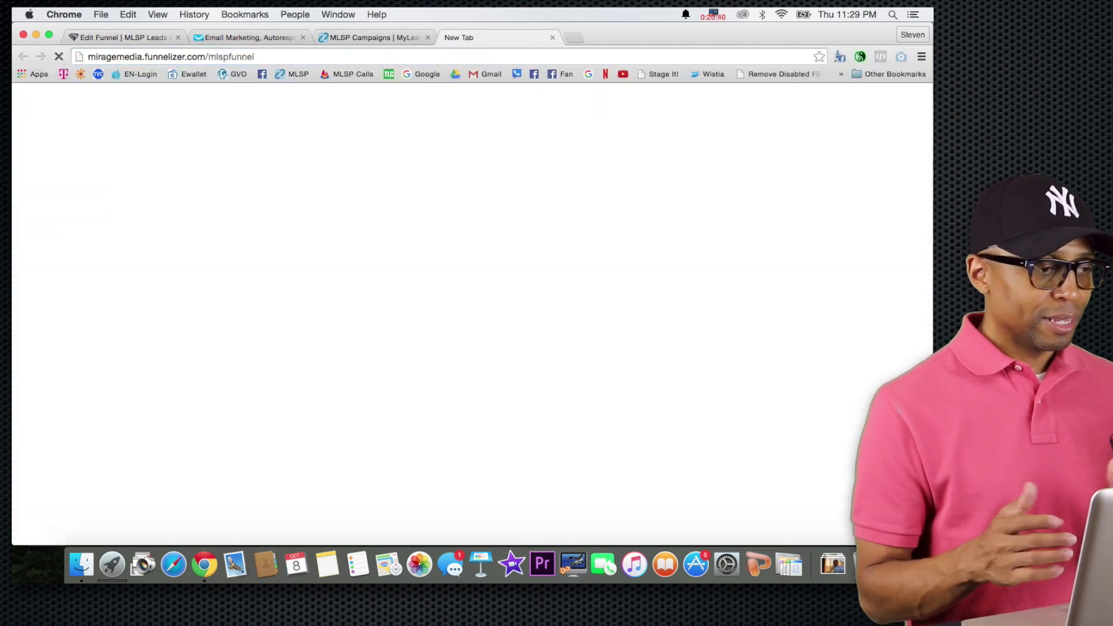